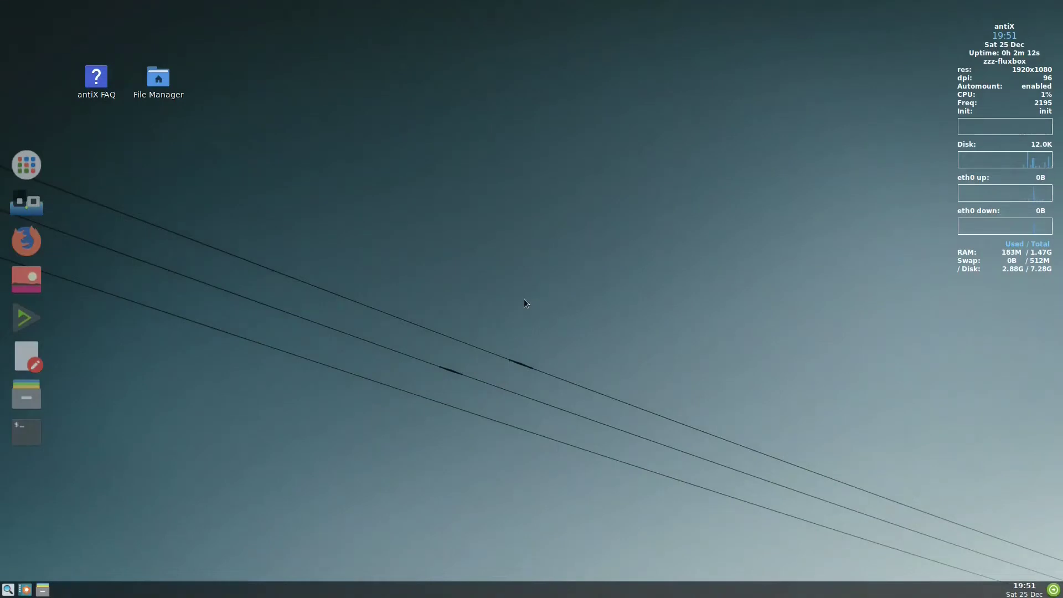
Launch the Package Installer from the antiX Control Centre's Software section via the desktop menu.
right_click(412, 252)
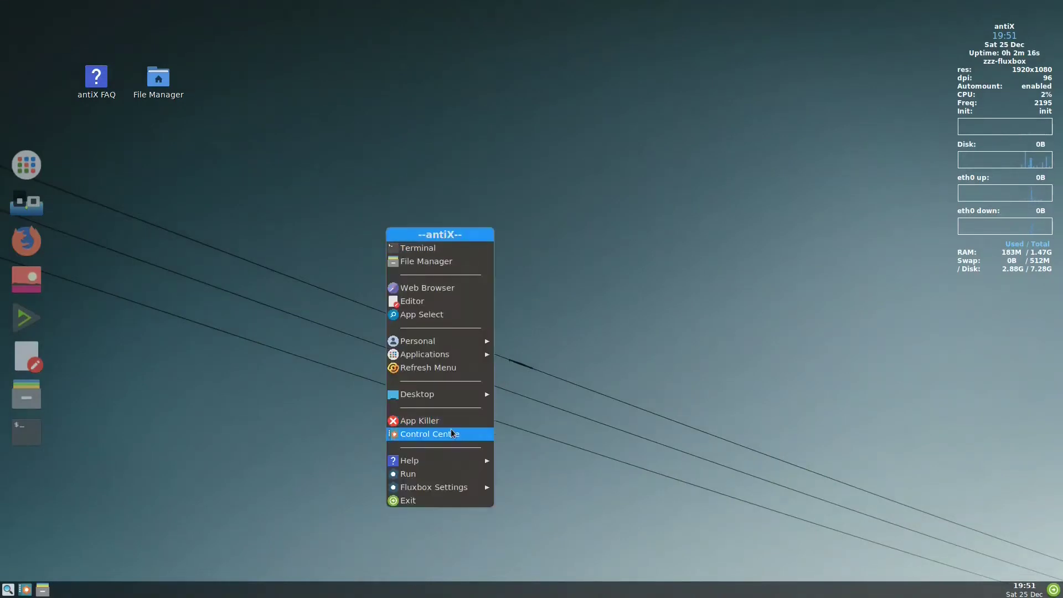
click(450, 434)
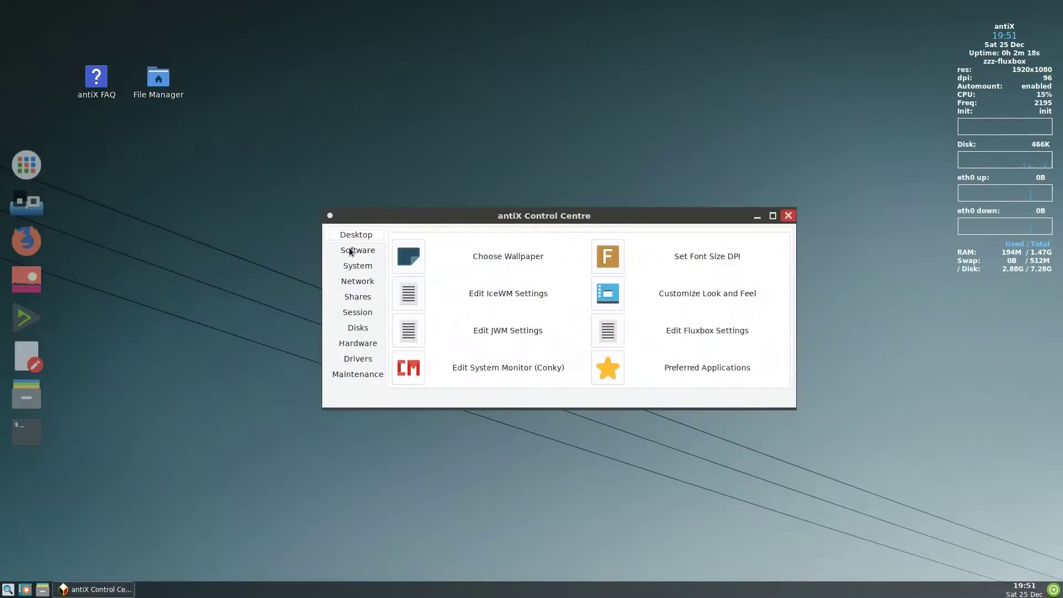
click(354, 247)
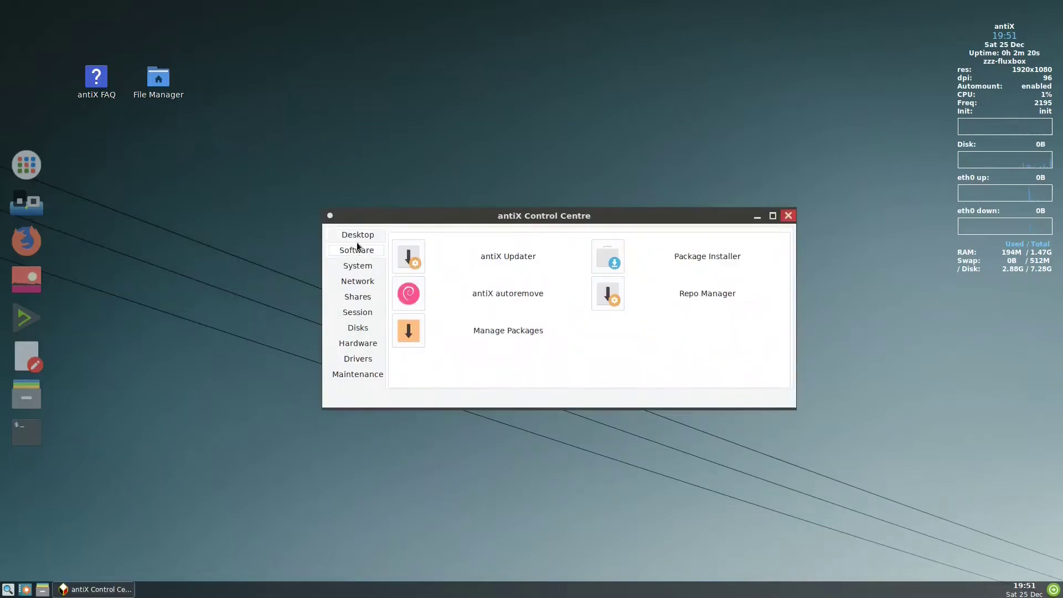
click(610, 256)
Enter the administrator password, tick Firefox under Browser, and start installing it.
key(Return)
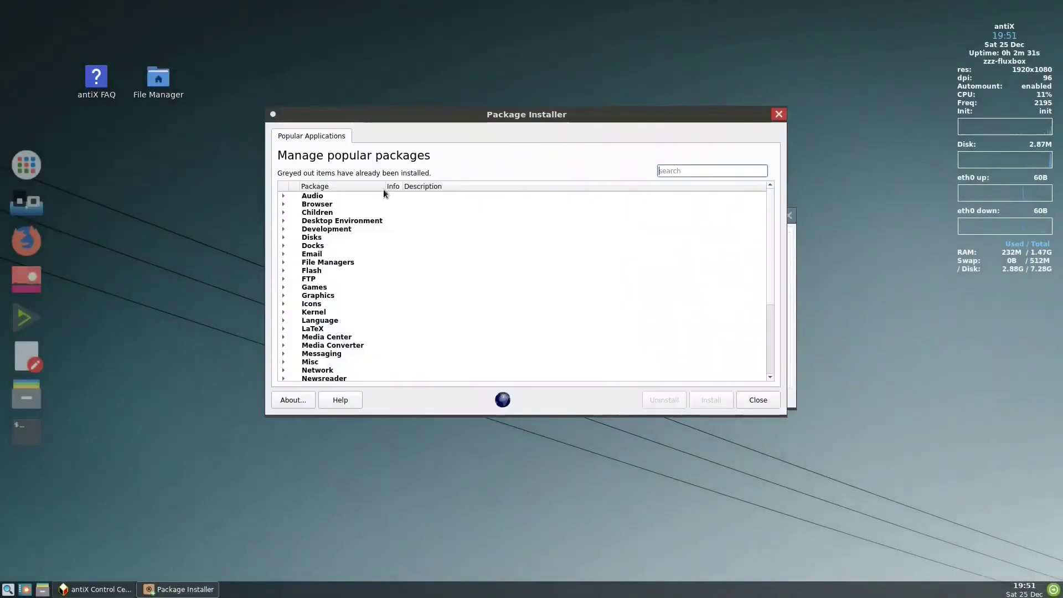
click(284, 203)
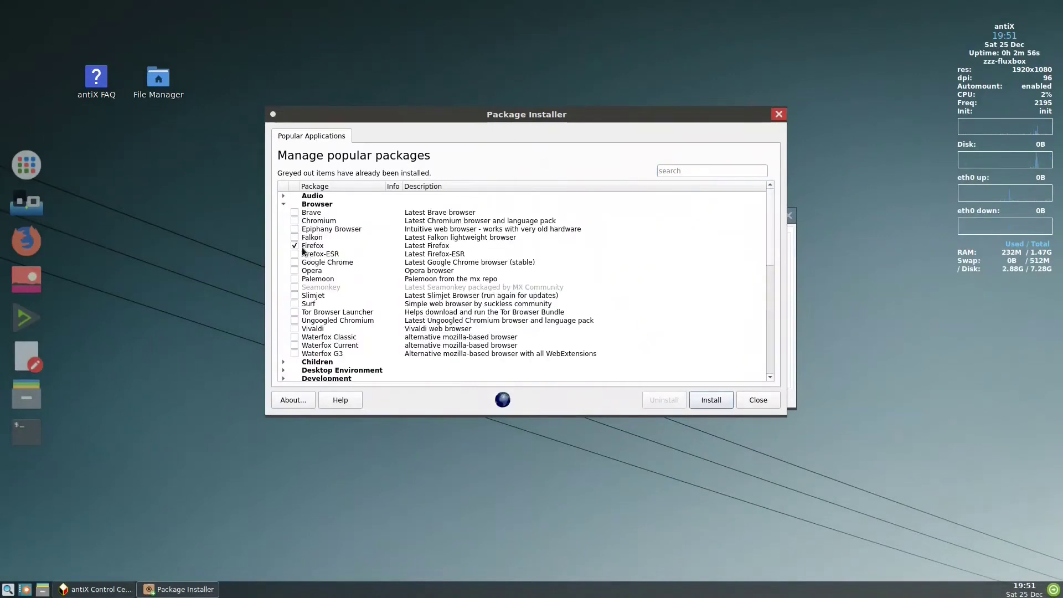
click(712, 400)
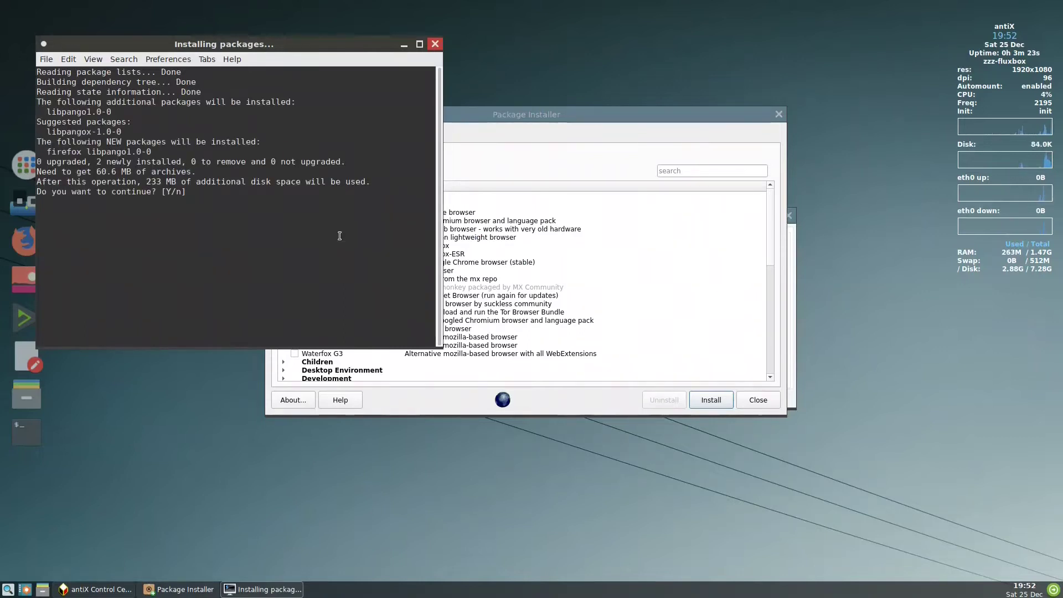
Confirm the Firefox download with y and move the installer window to the right.
text(y)
key(Return)
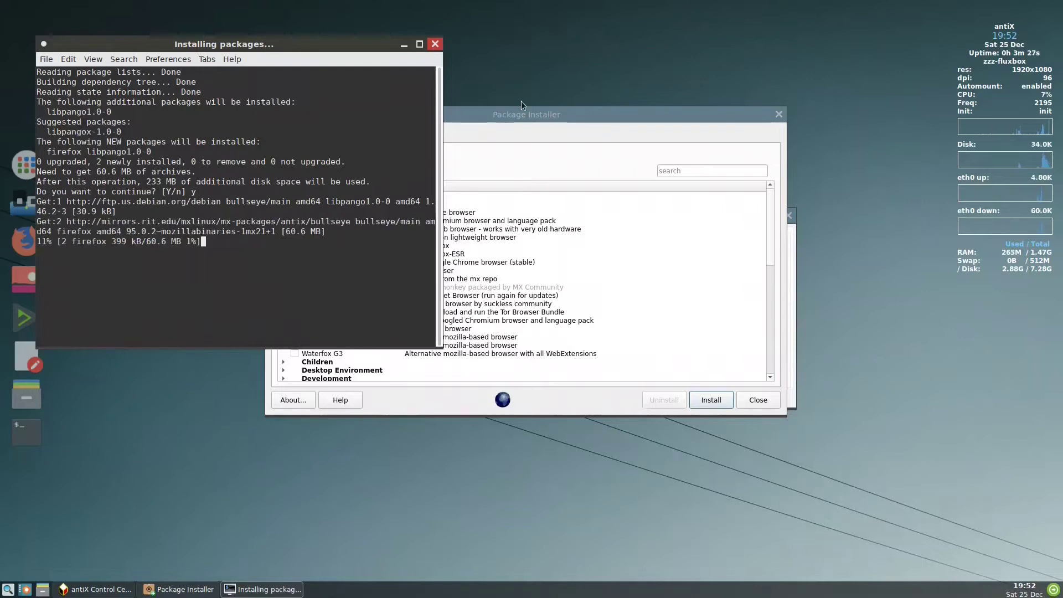
drag(489, 115, 673, 109)
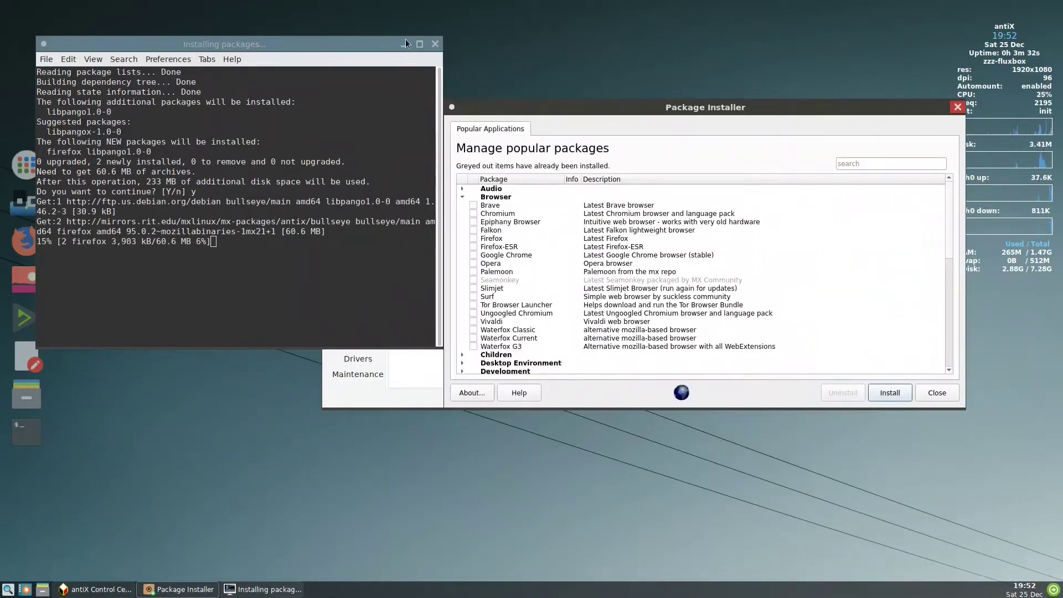
Hide the install terminal and browse the Browser and Themes package groups while Firefox installs.
click(404, 42)
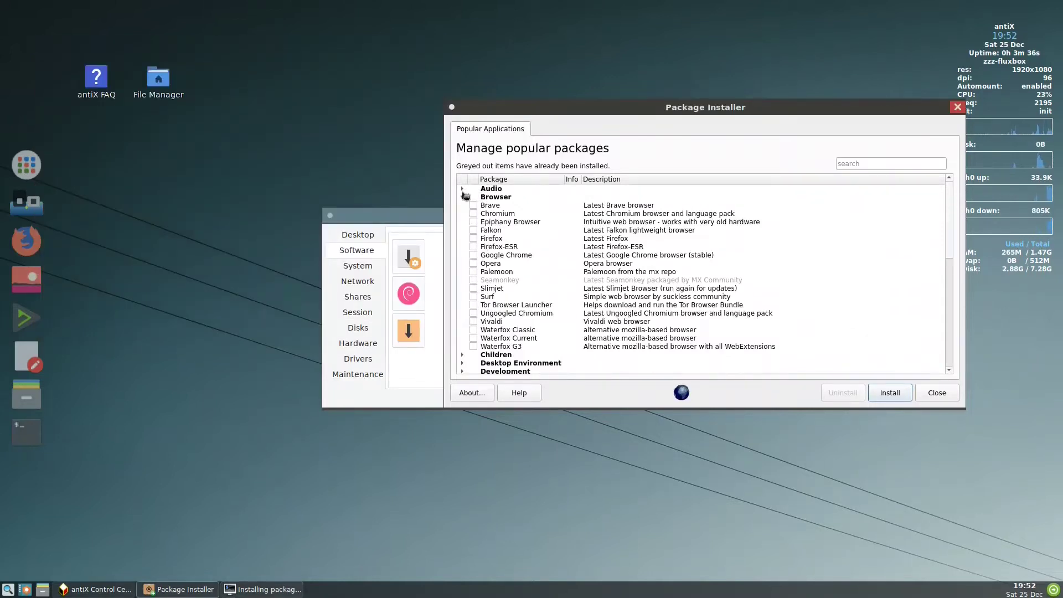
click(465, 196)
scroll(537, 240, down, 2)
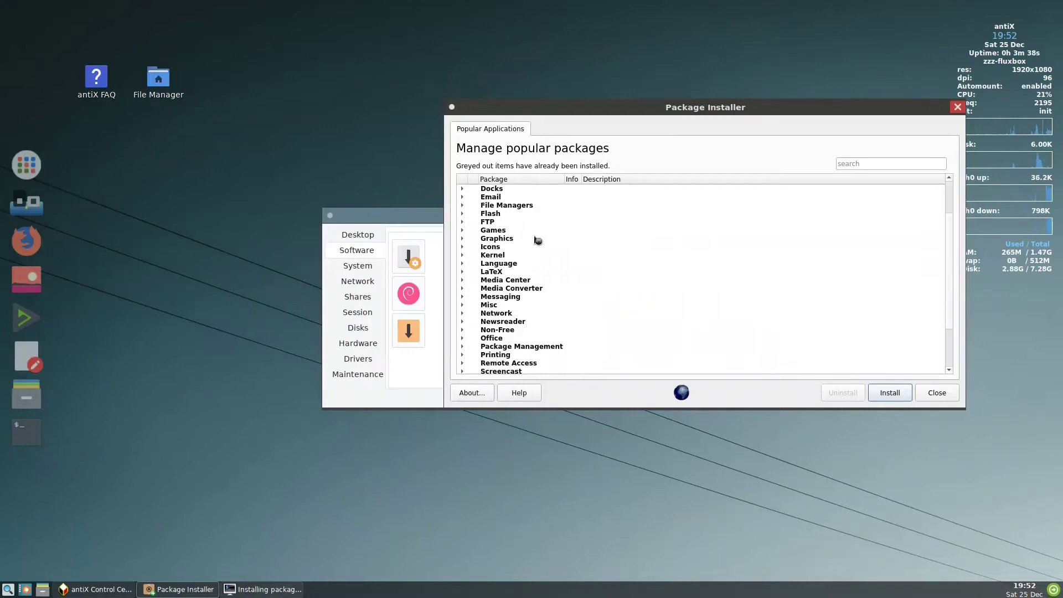
scroll(538, 240, down, 3)
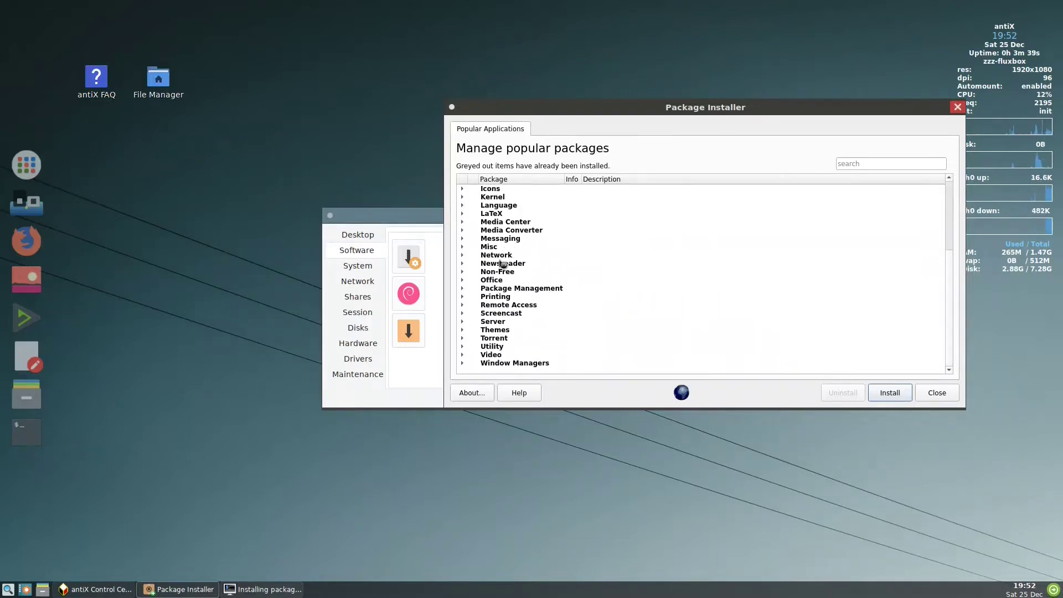
click(464, 332)
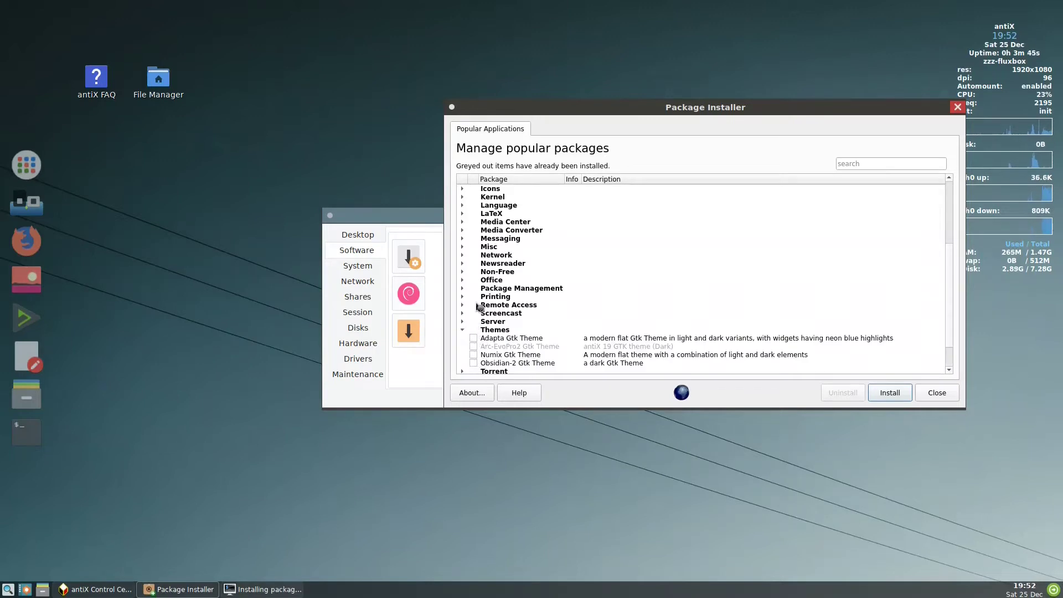
scroll(510, 305, up, 4)
scroll(516, 309, down, 4)
scroll(515, 309, down, 1)
scroll(515, 309, up, 5)
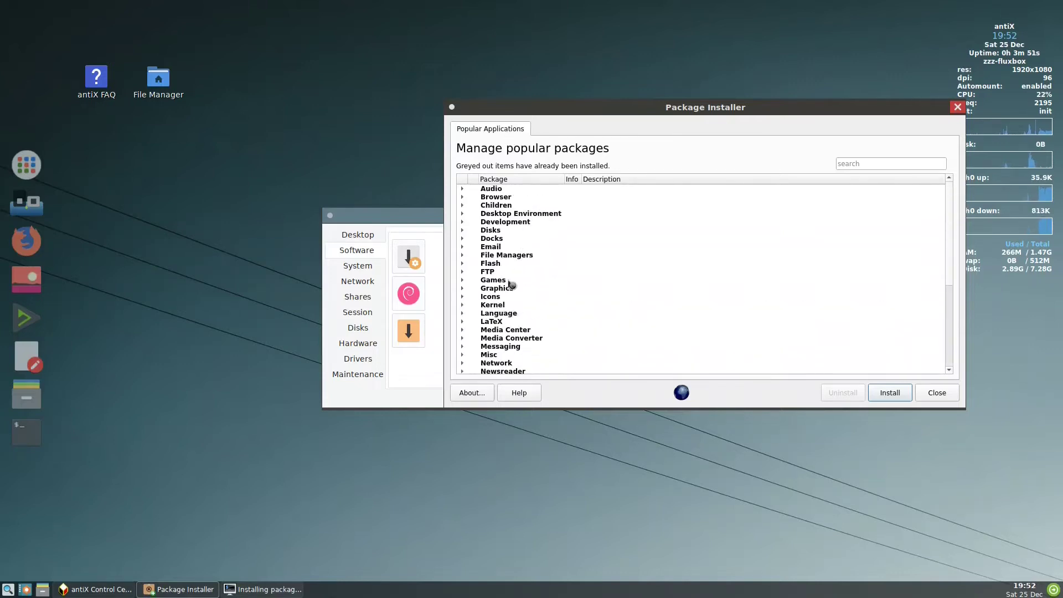
scroll(512, 285, down, 5)
scroll(510, 286, up, 4)
scroll(510, 286, up, 2)
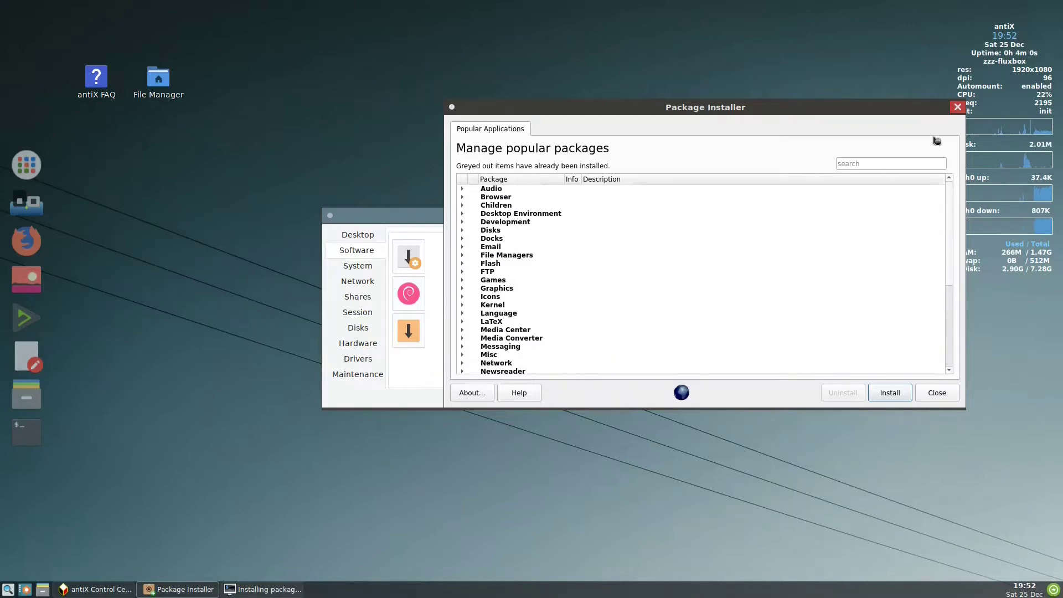
After the installation finishes, exit the Package Installer and close the Control Centre.
click(291, 590)
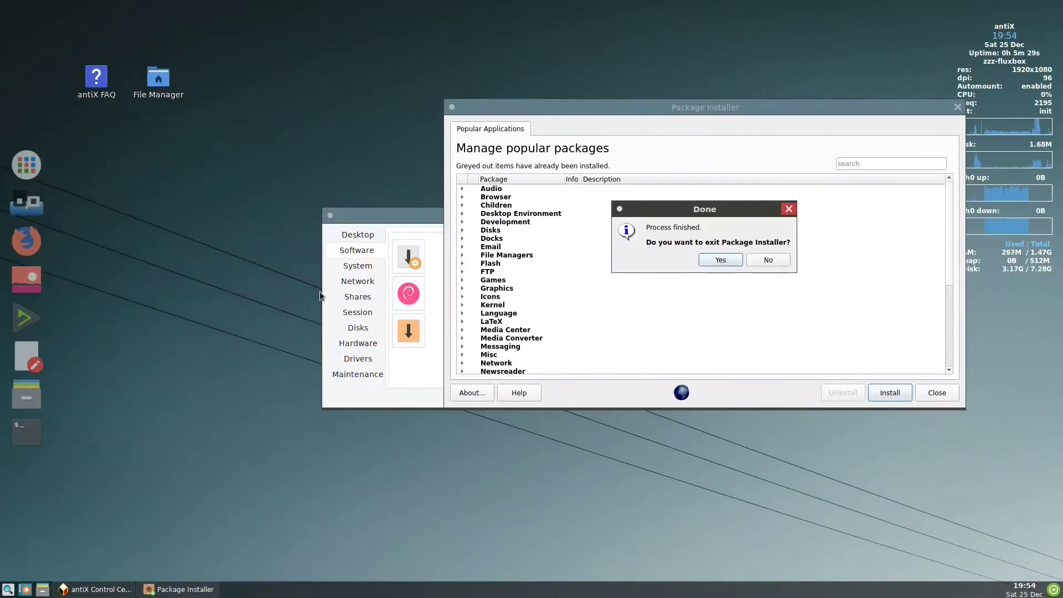
click(725, 259)
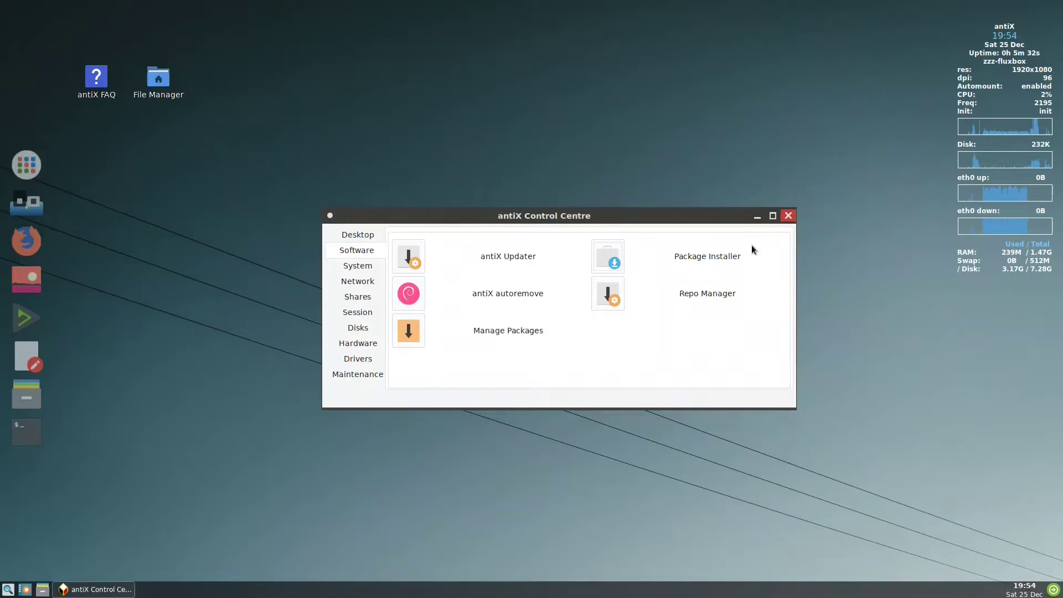
click(789, 216)
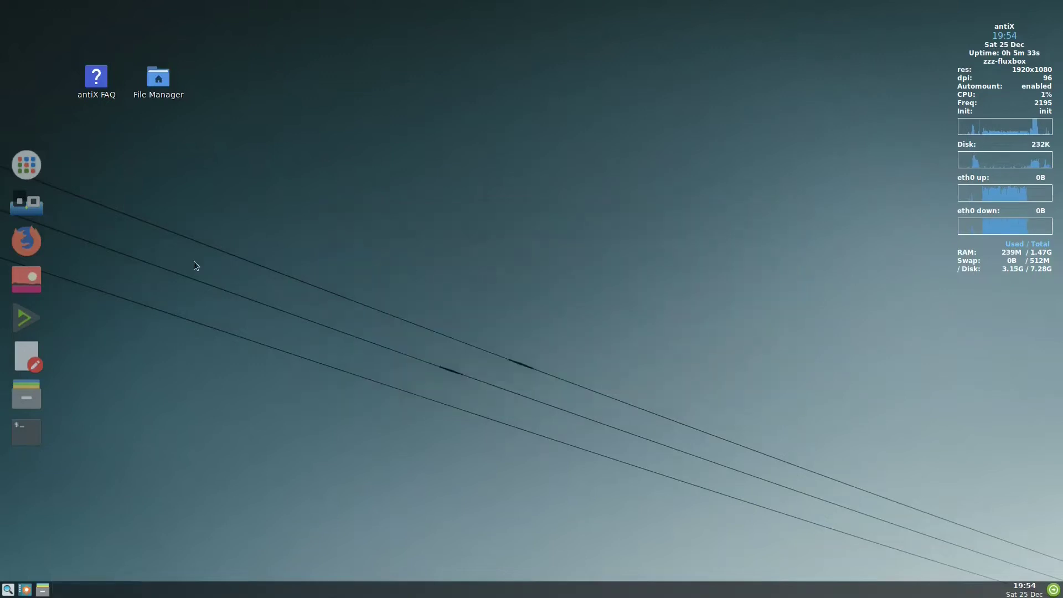
Launch Firefox from the dock, maximize it, and search the web for mx-conky-data.
click(24, 247)
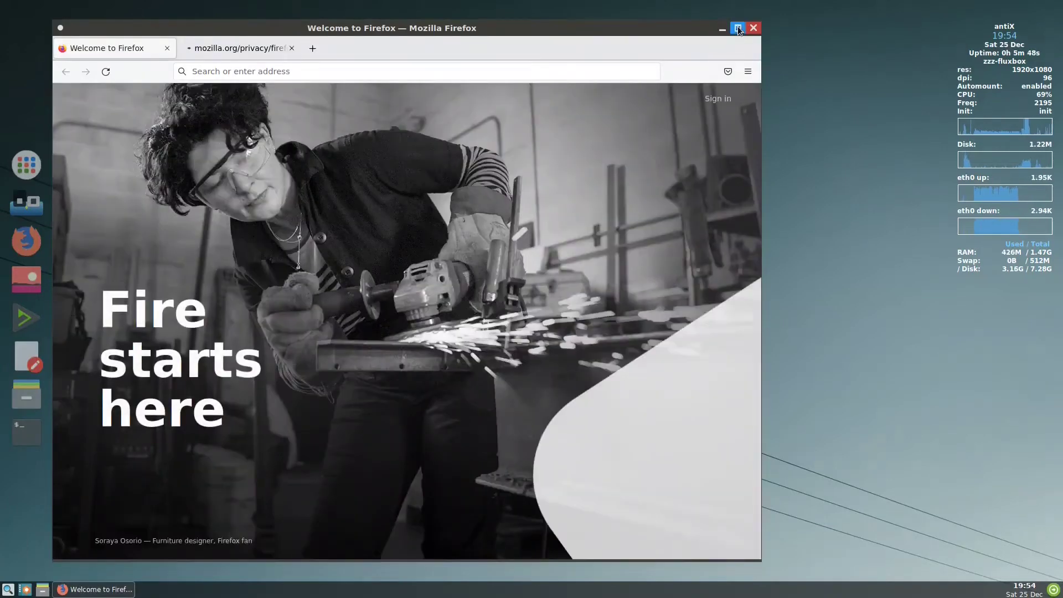
click(739, 29)
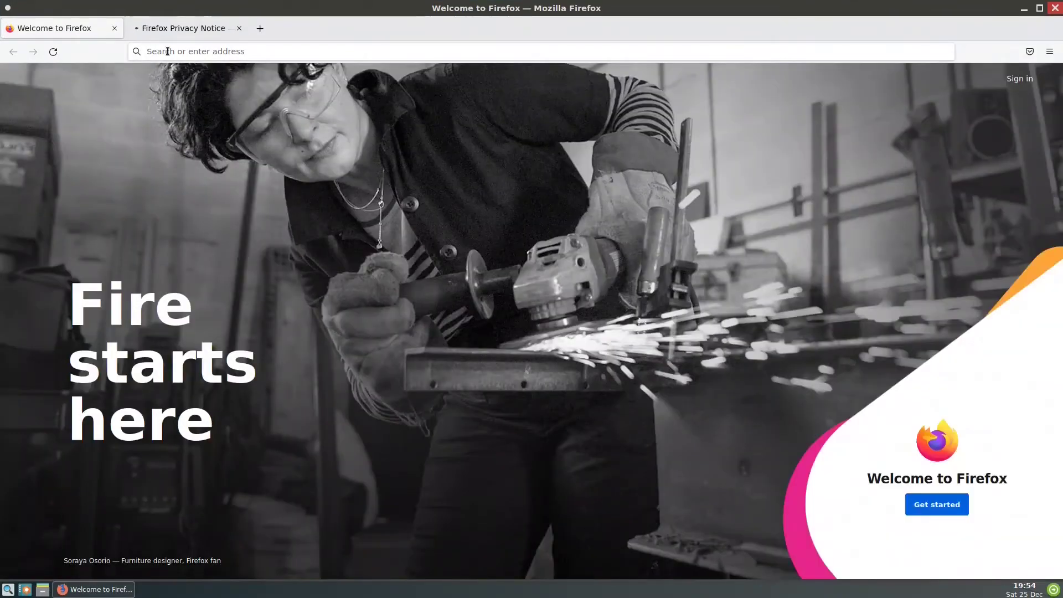
text(mx-conky-data)
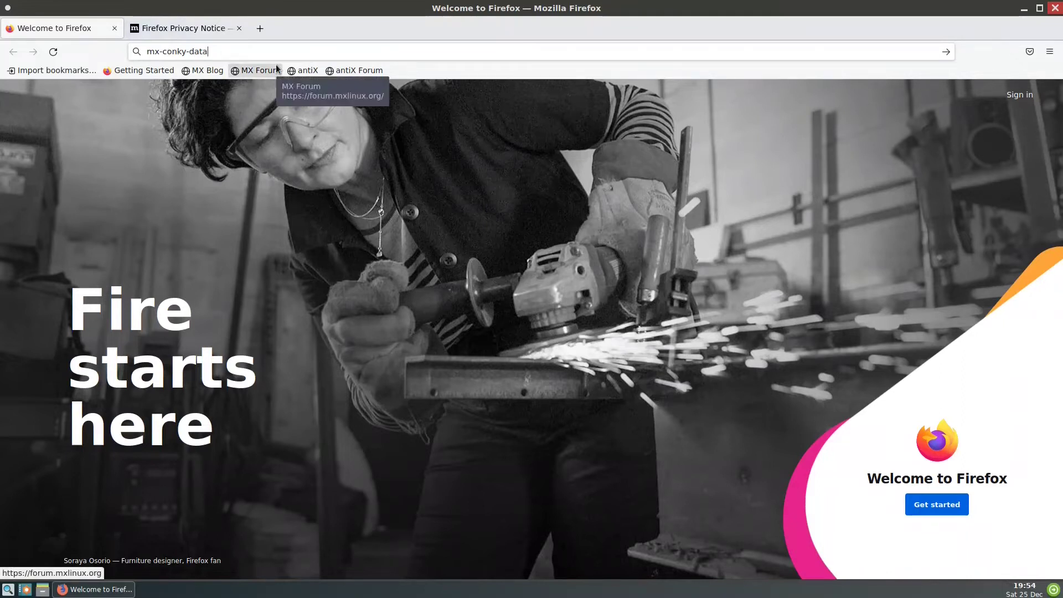
key(Return)
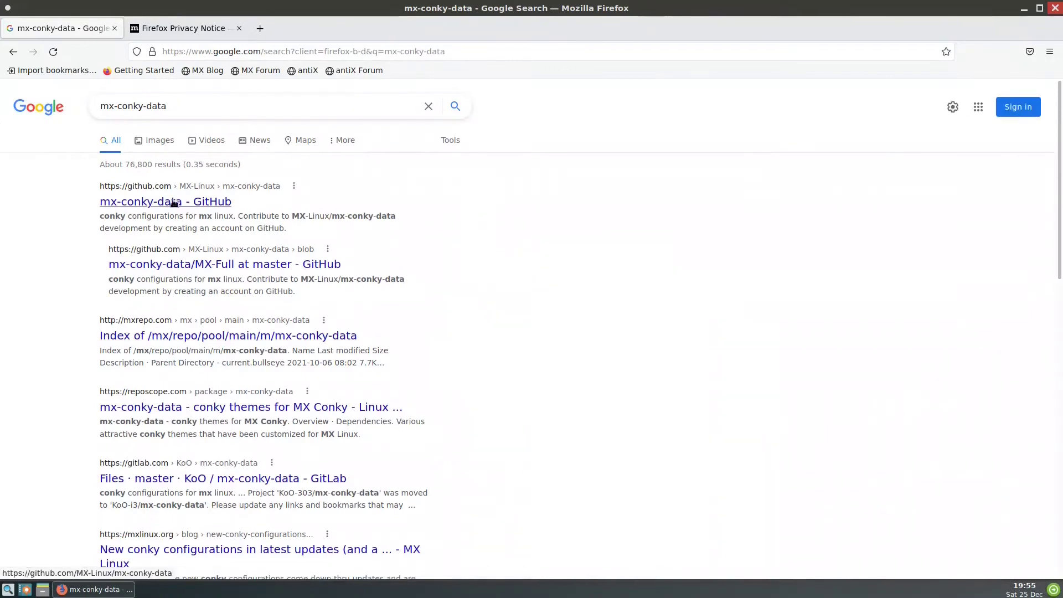
click(172, 204)
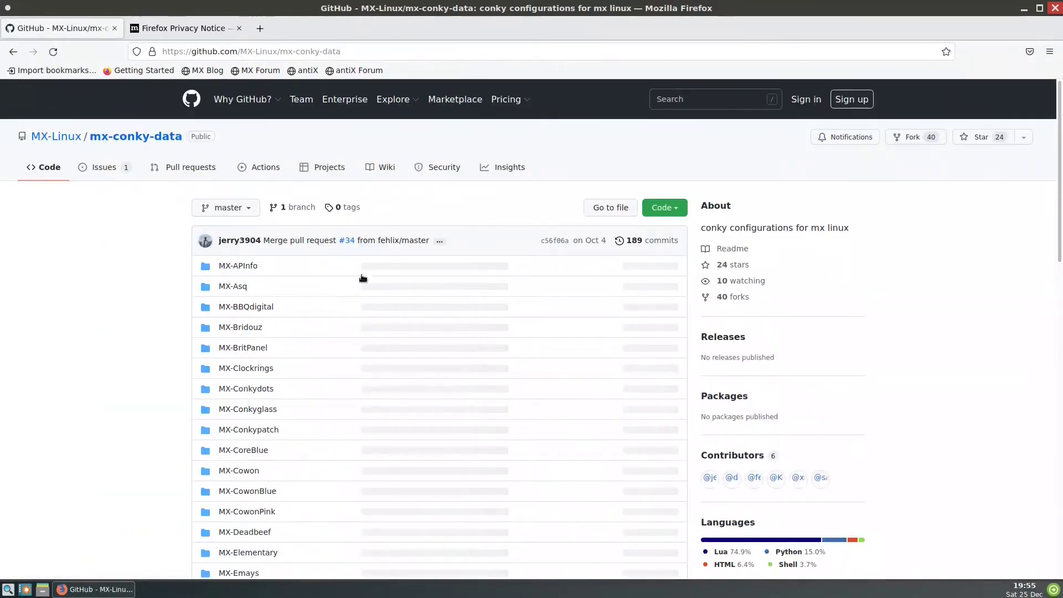
scroll(278, 291, down, 7)
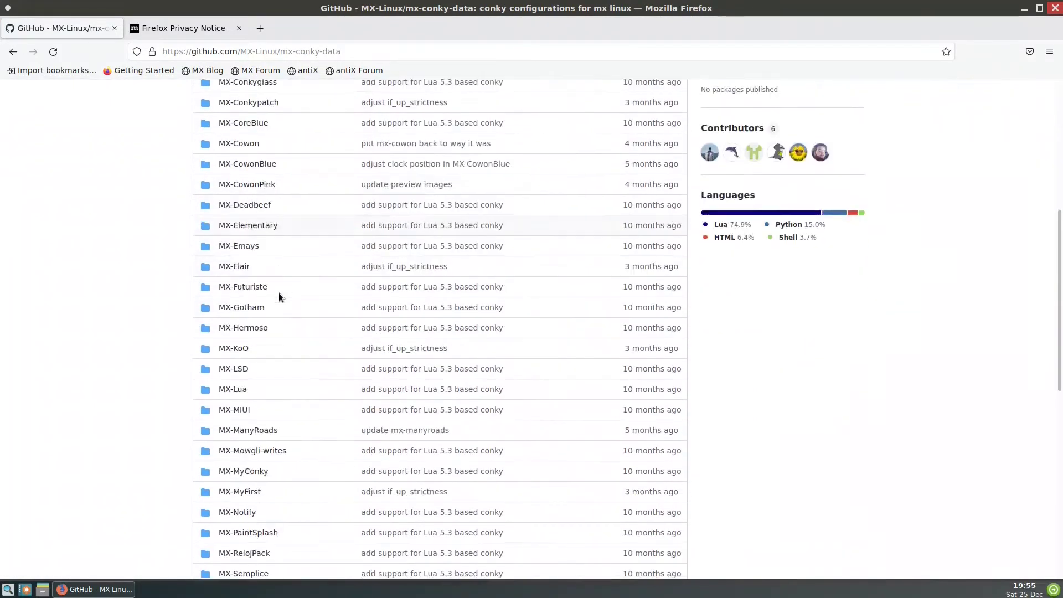
scroll(279, 295, down, 7)
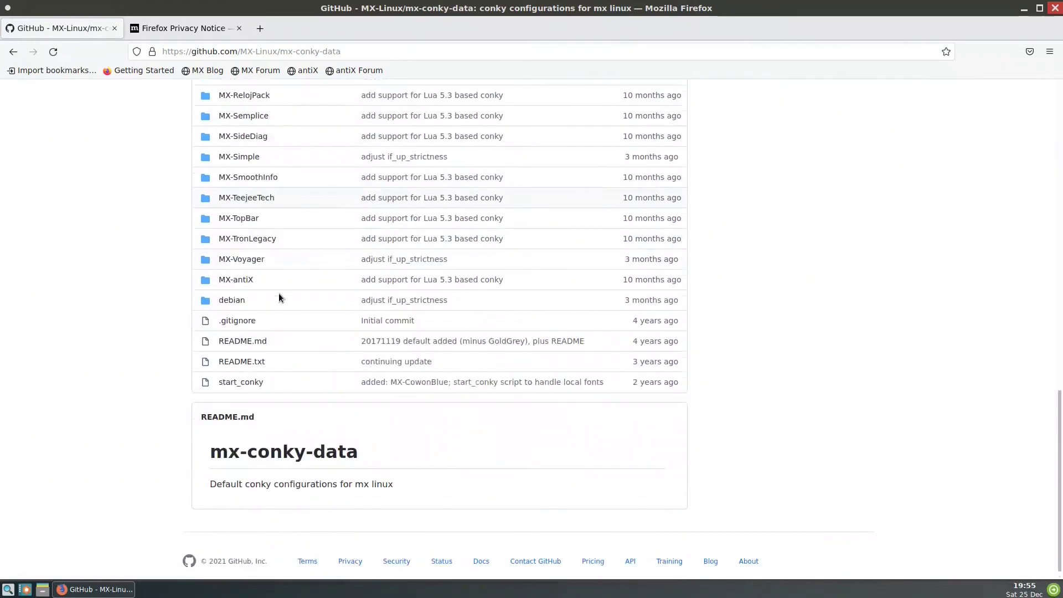
scroll(279, 297, up, 14)
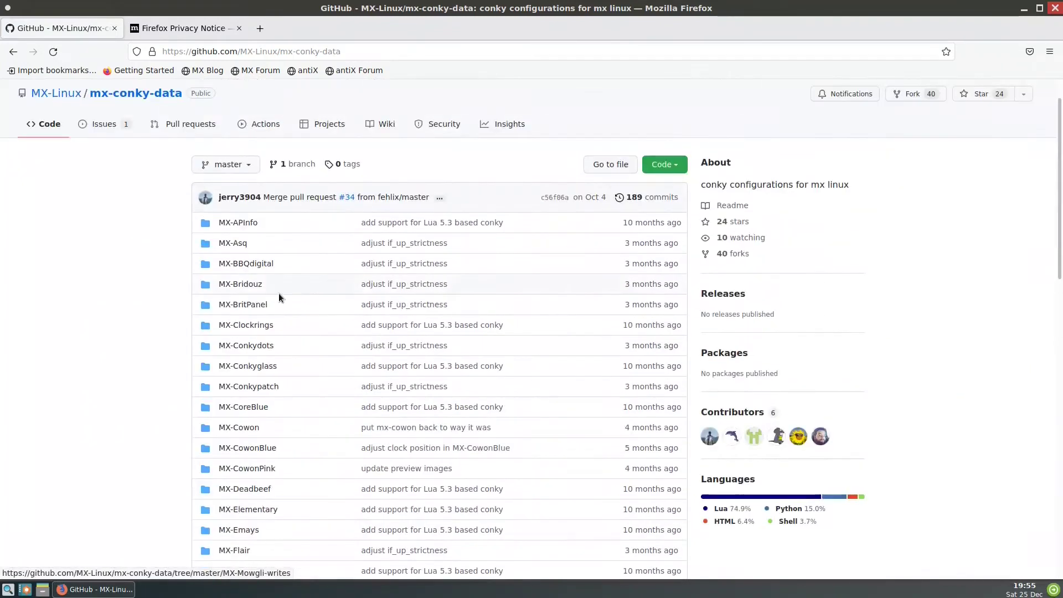
scroll(279, 297, down, 15)
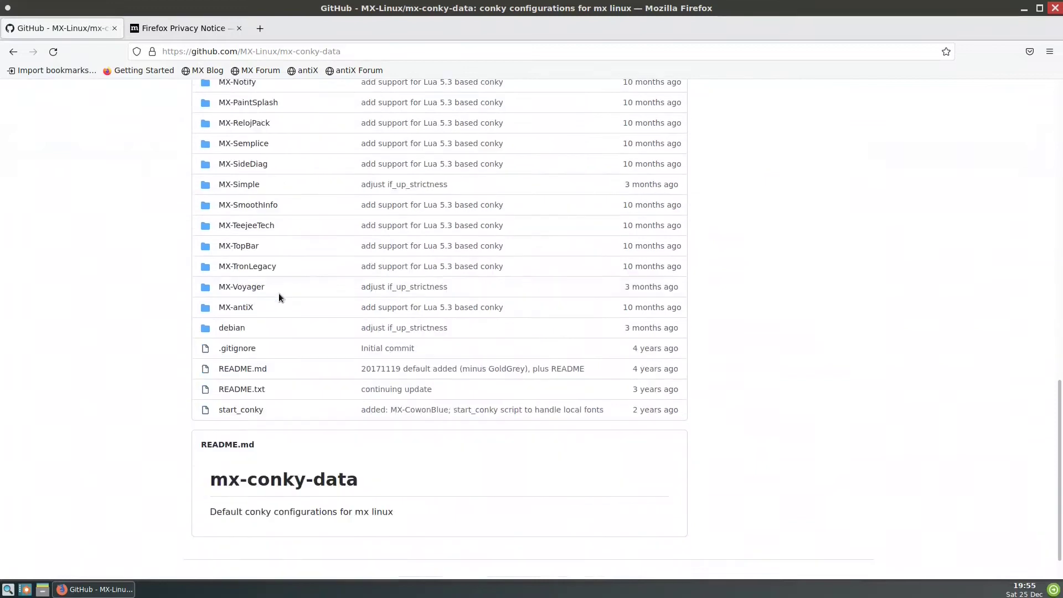
scroll(278, 297, up, 15)
scroll(279, 298, down, 7)
scroll(279, 298, up, 6)
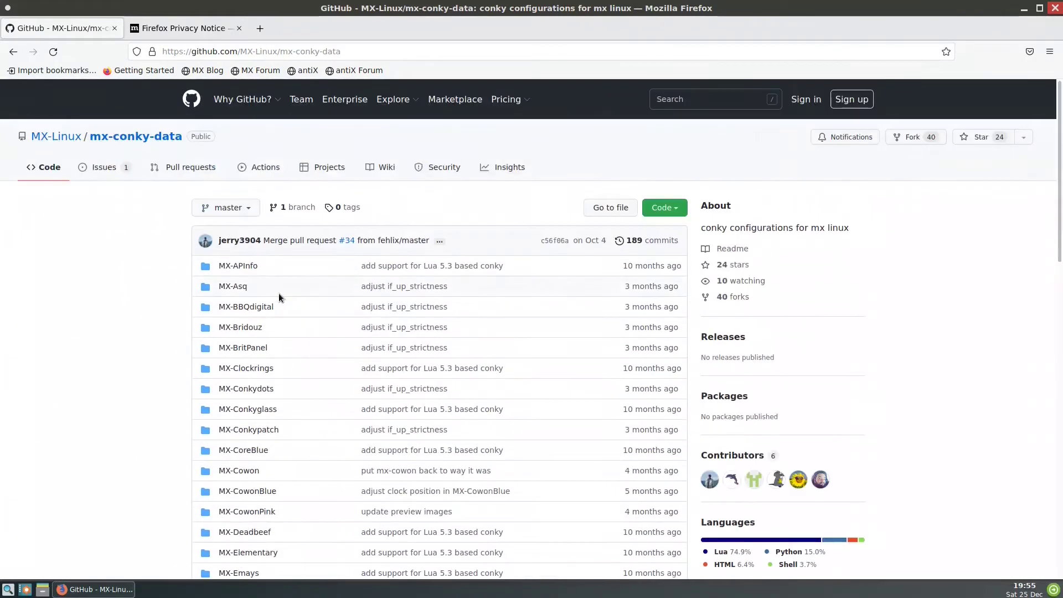
Save the repository as mx-conky-data-master.zip via Code > Download ZIP, then dismiss the downloads panel.
click(672, 210)
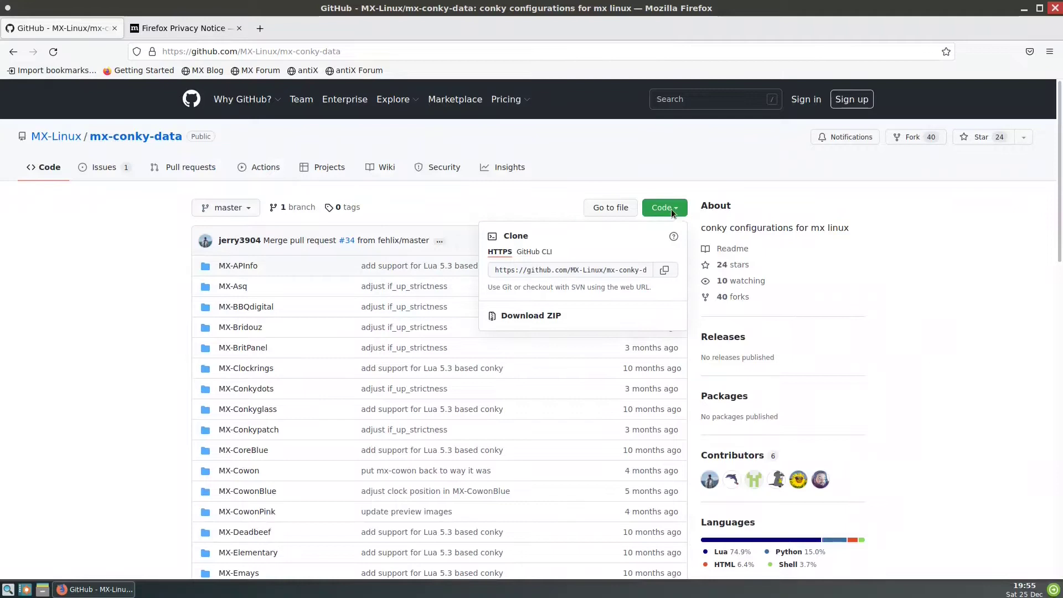
click(525, 316)
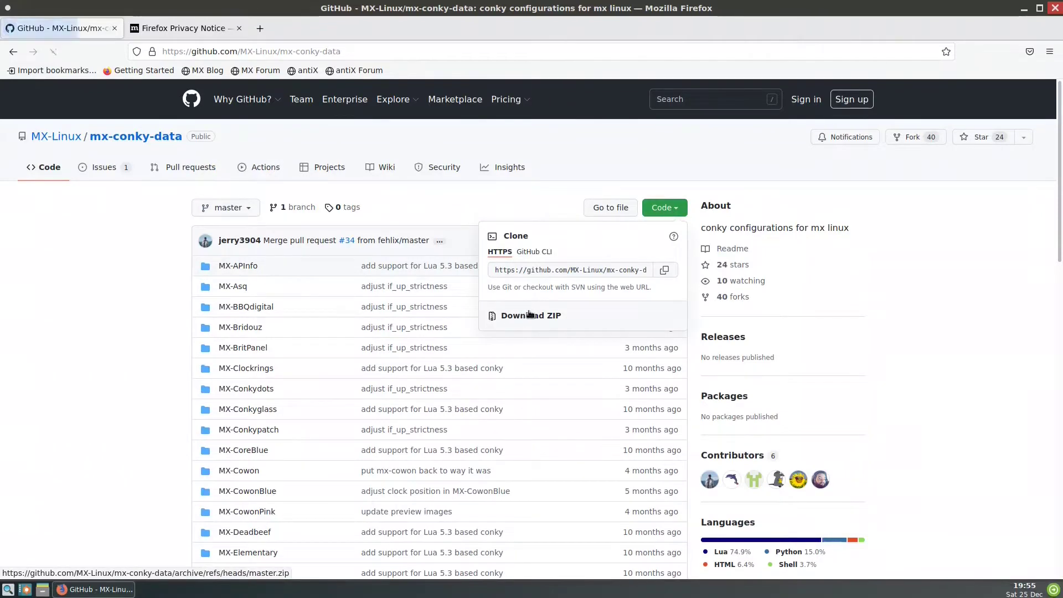
click(454, 320)
click(629, 371)
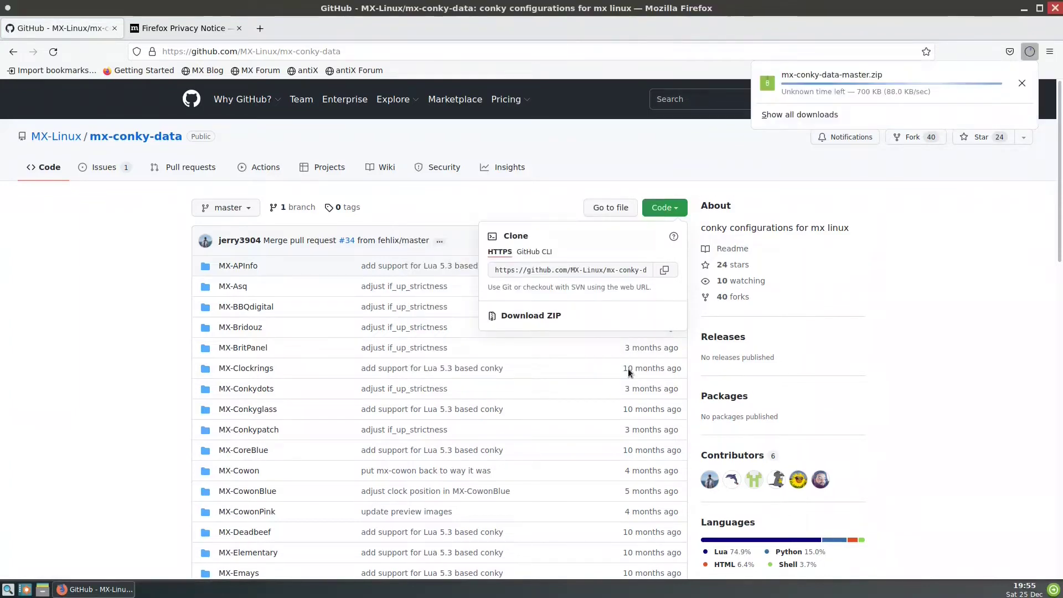
click(943, 238)
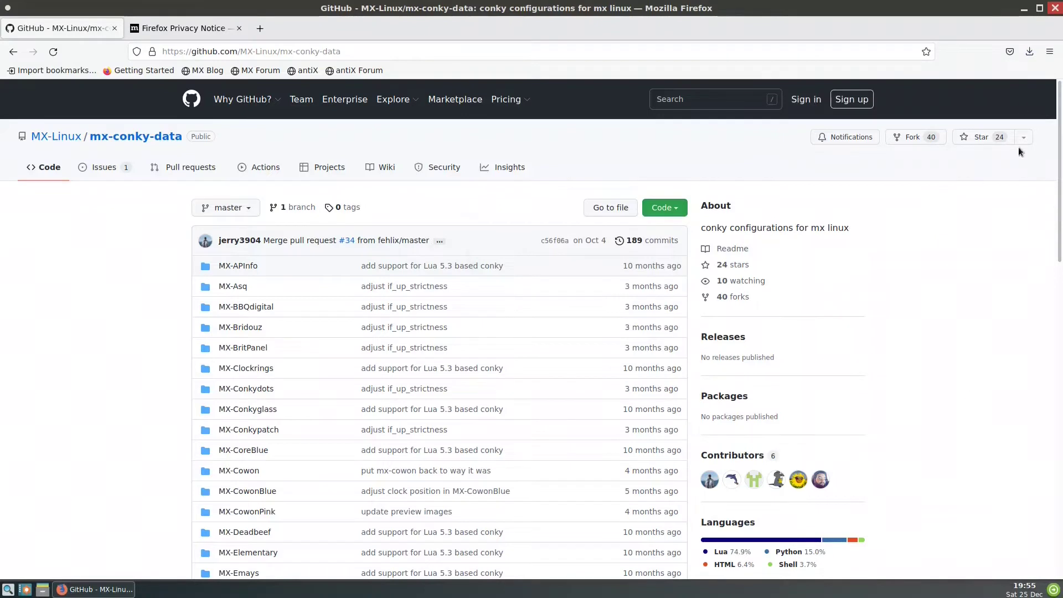
Close Firefox and bring up the antiX desktop root menu.
click(1054, 9)
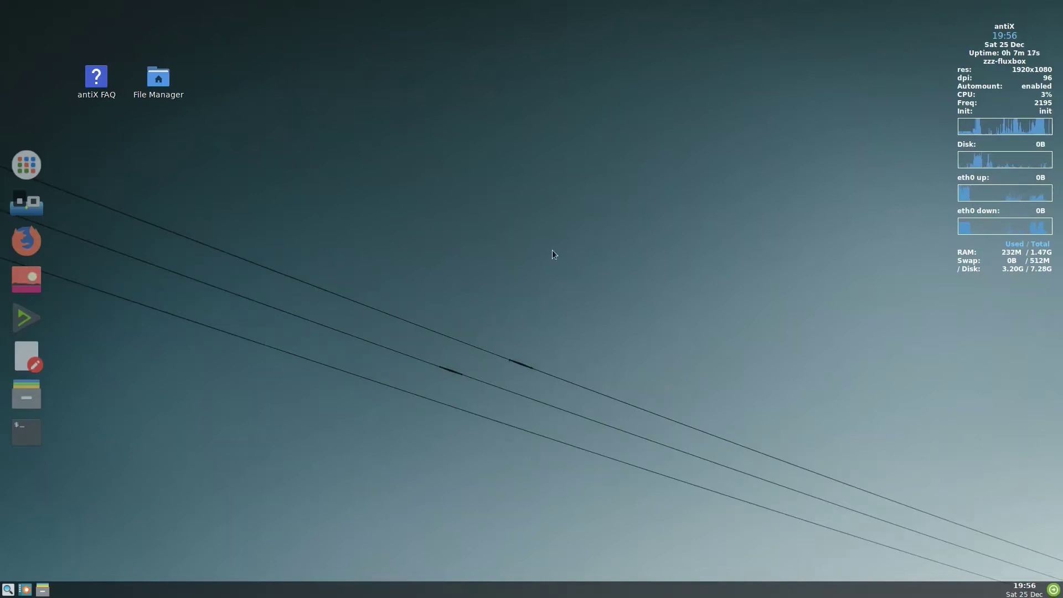
right_click(436, 171)
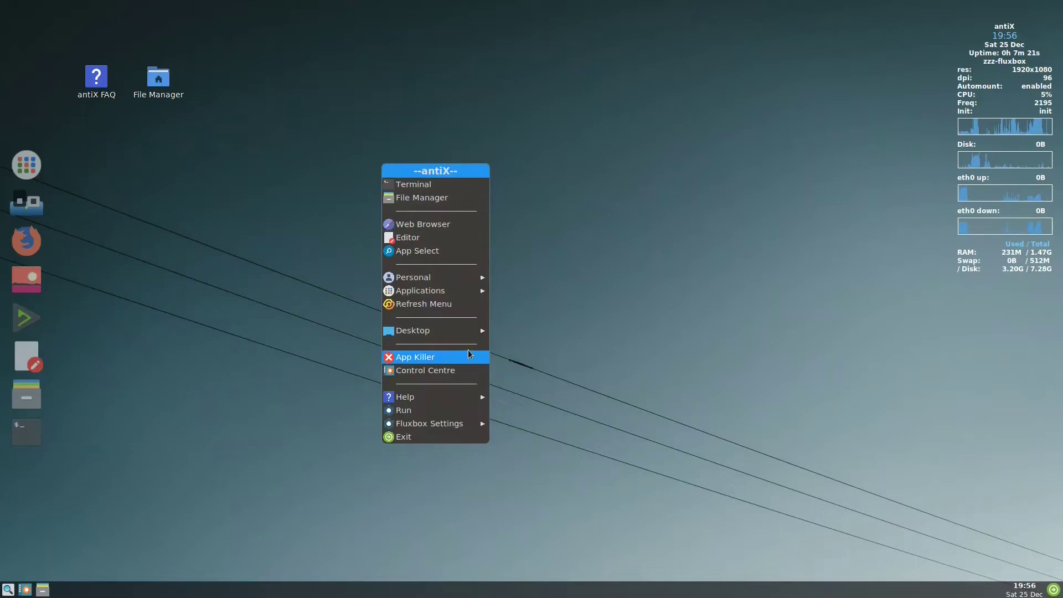
Open Applications > System > Task Manager, select the running conky process (PID 2417), then close it.
mouse_move(466, 292)
mouse_move(546, 412)
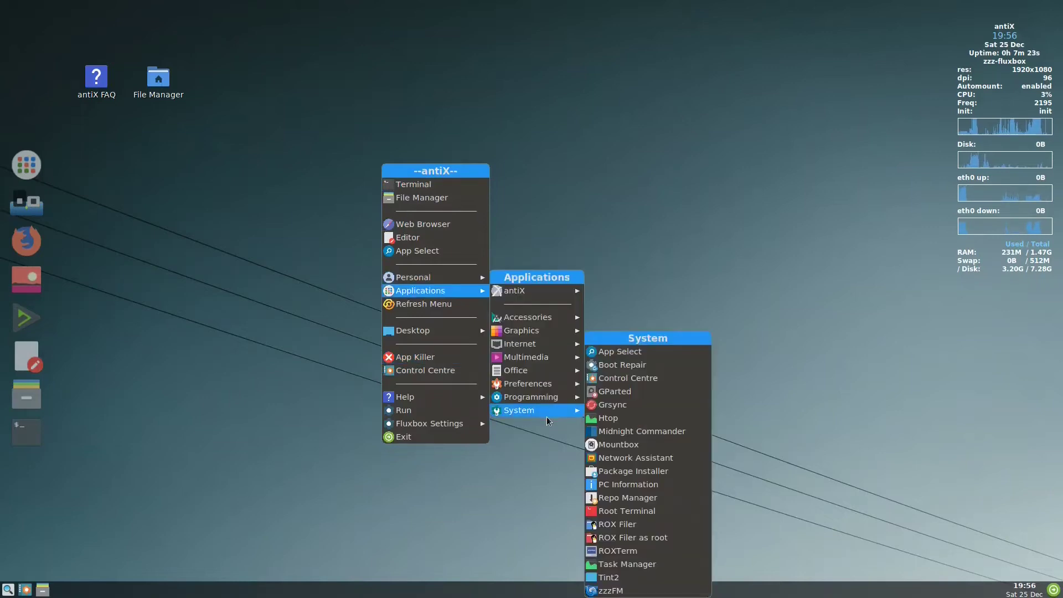
click(627, 564)
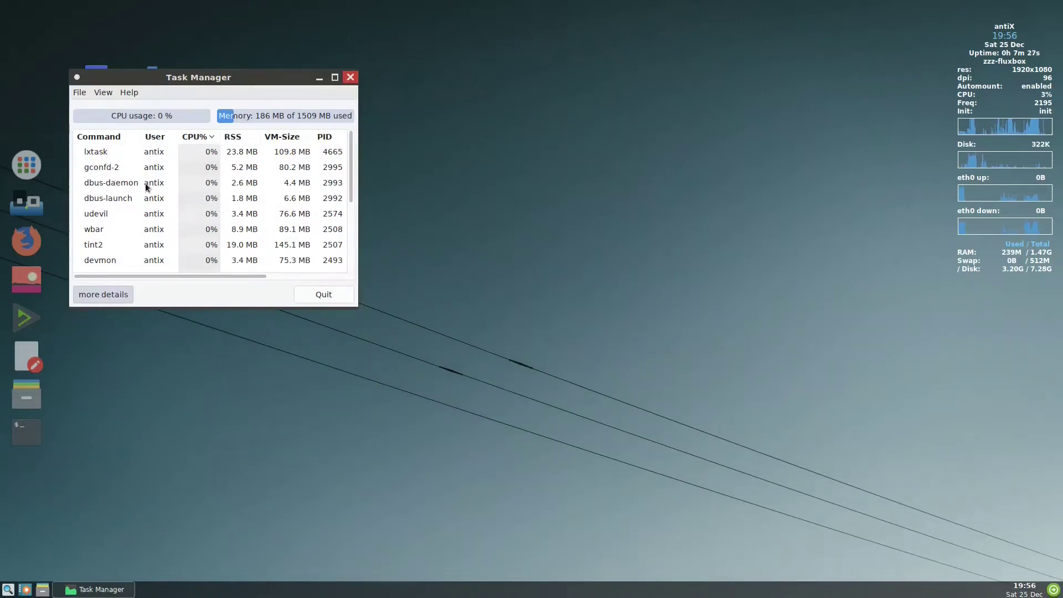
scroll(135, 185, down, 1)
scroll(135, 185, down, 2)
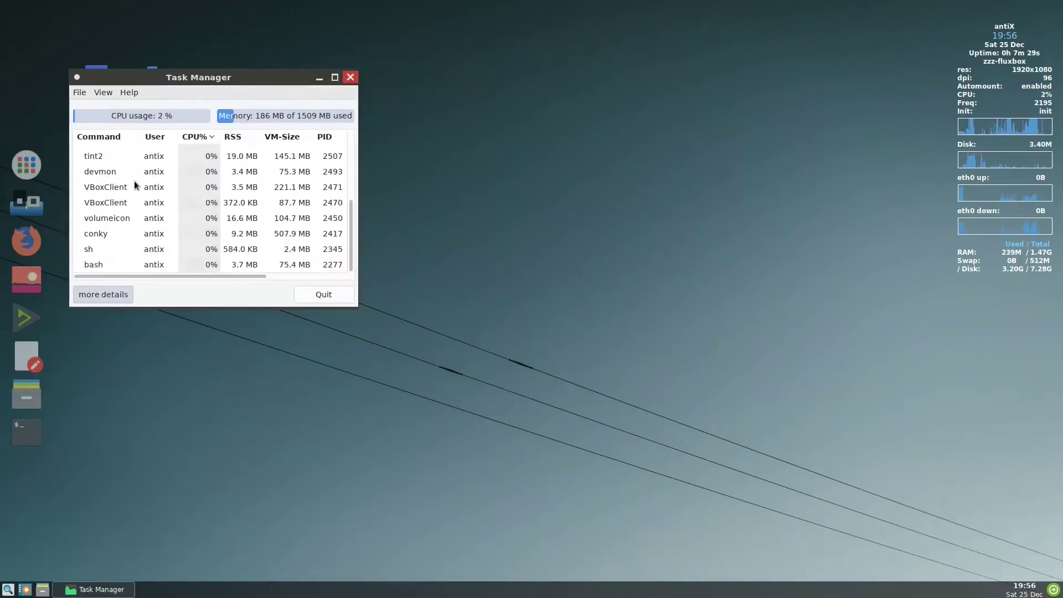
click(254, 239)
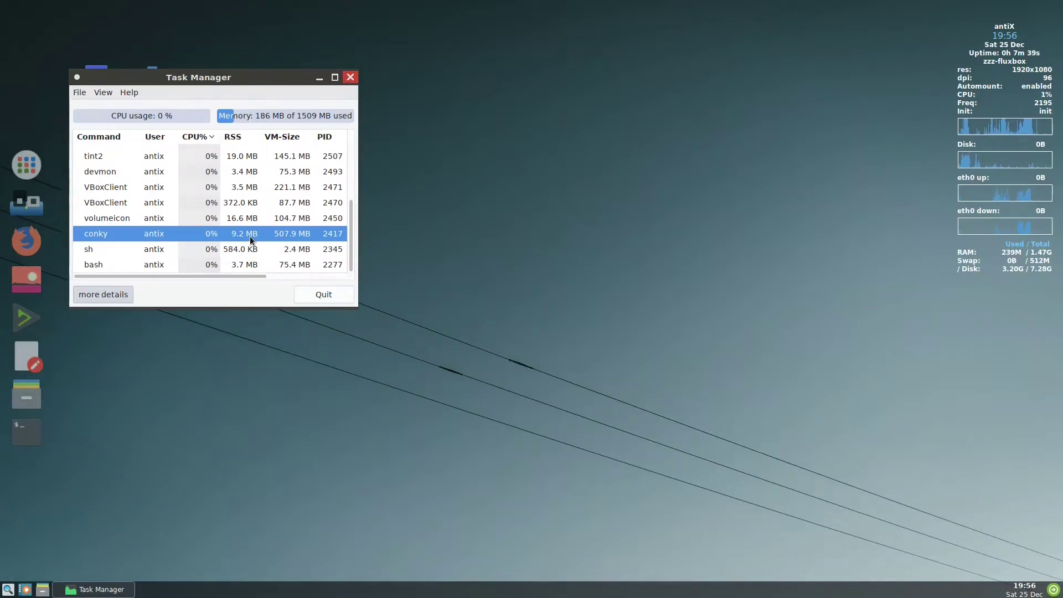
click(350, 78)
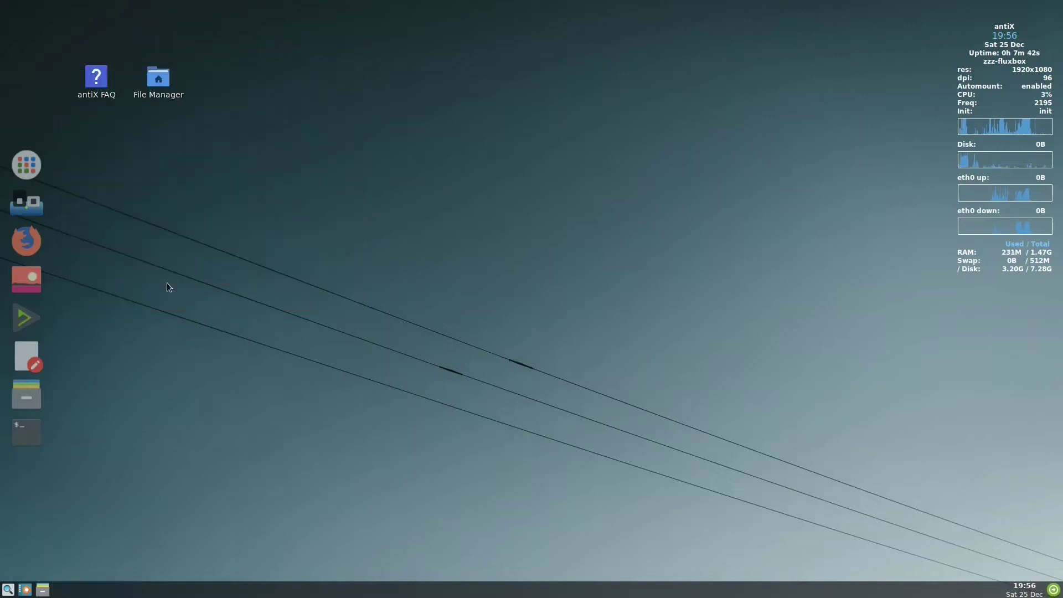
In a terminal, run sudo apt install conky-all and confirm with y to replace conky-legacy-all.
click(28, 436)
drag(336, 95, 502, 109)
text(sudo)
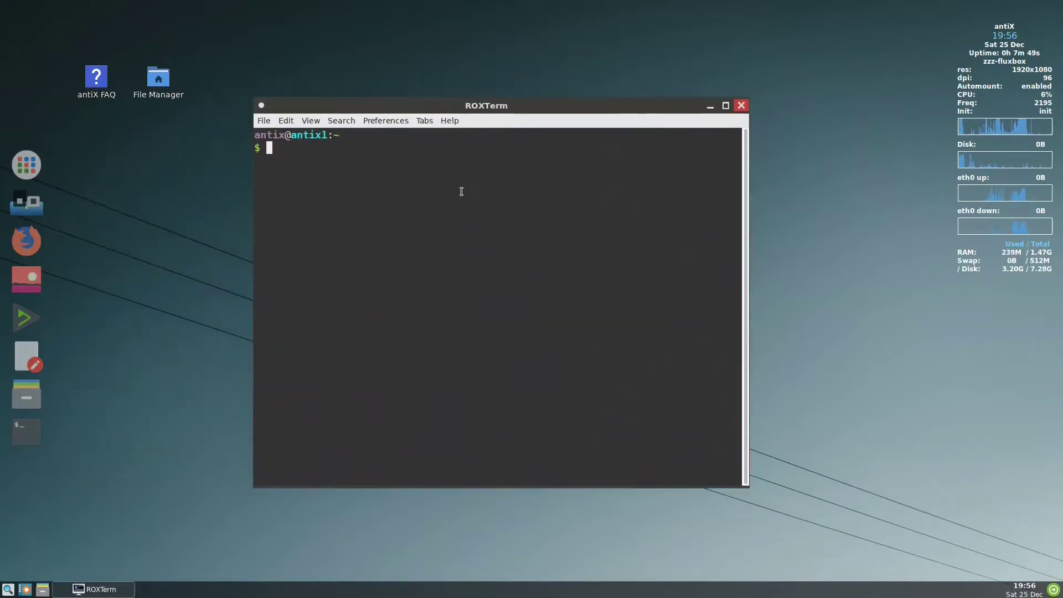
text( a)
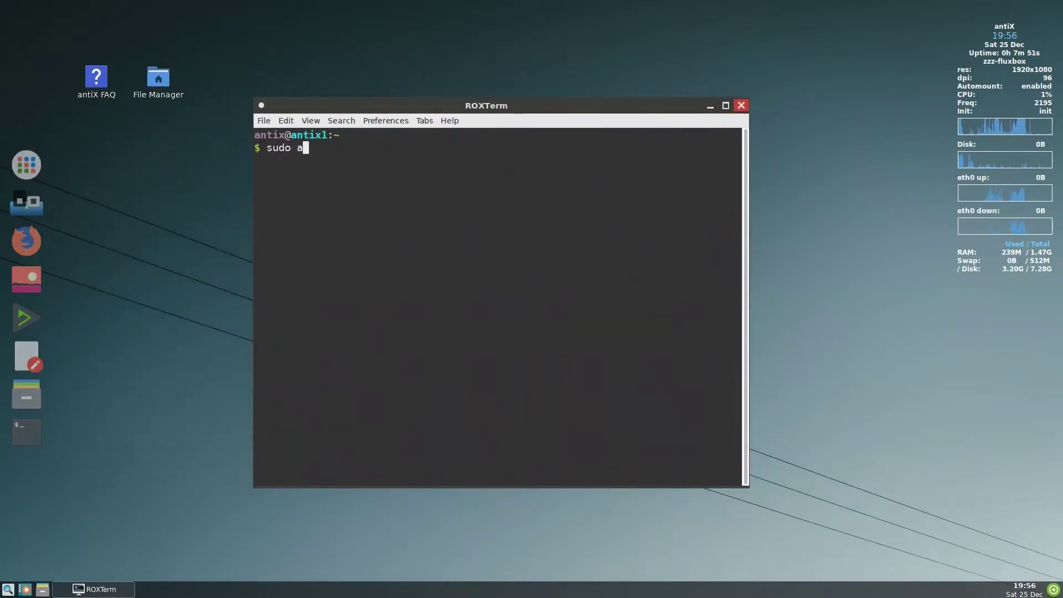
text(pt install)
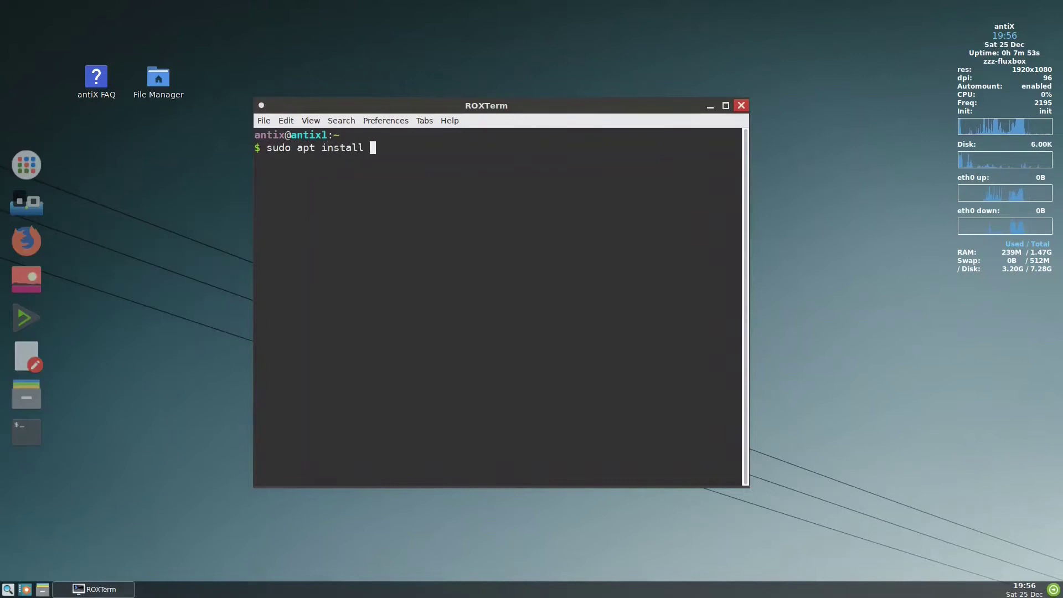
text( conky-all)
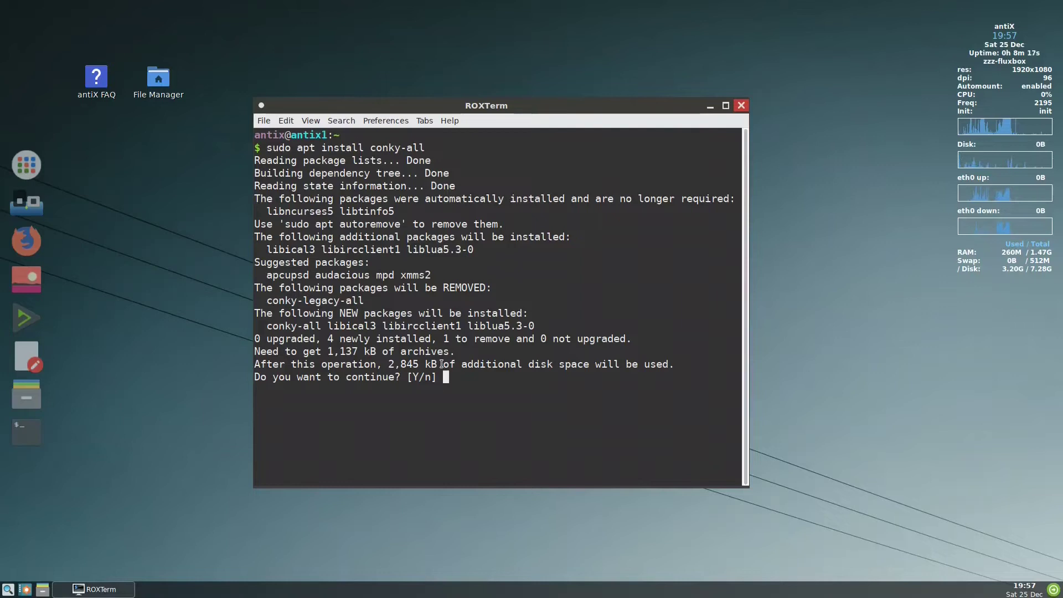
text(y)
key(Return)
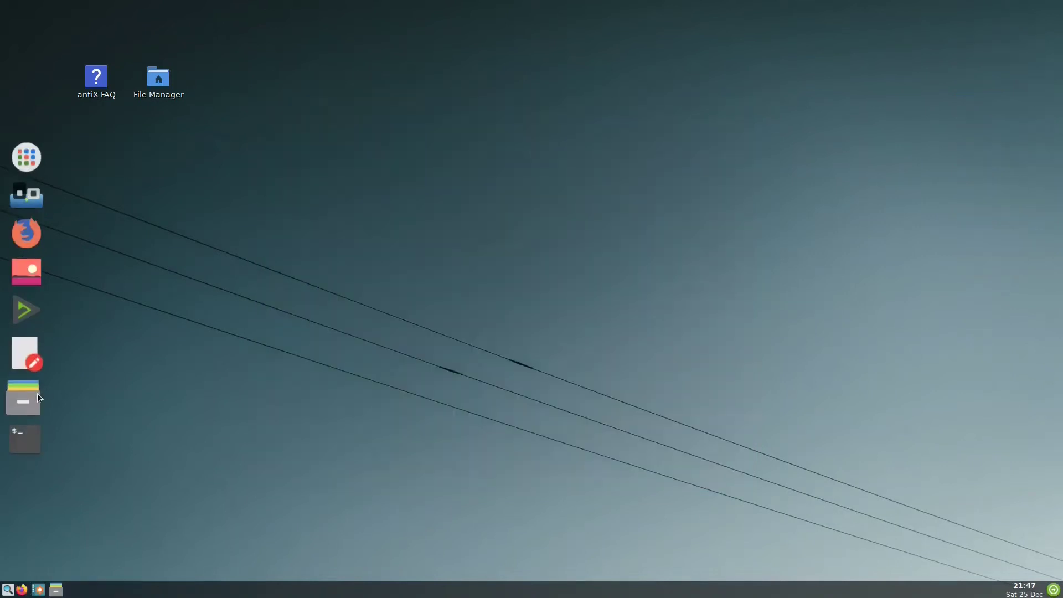
Open zzzFM, extract mx-conky-data-master.zip in Downloads, and enter its inner mx-conky-data-master folder.
click(37, 396)
drag(343, 22, 533, 12)
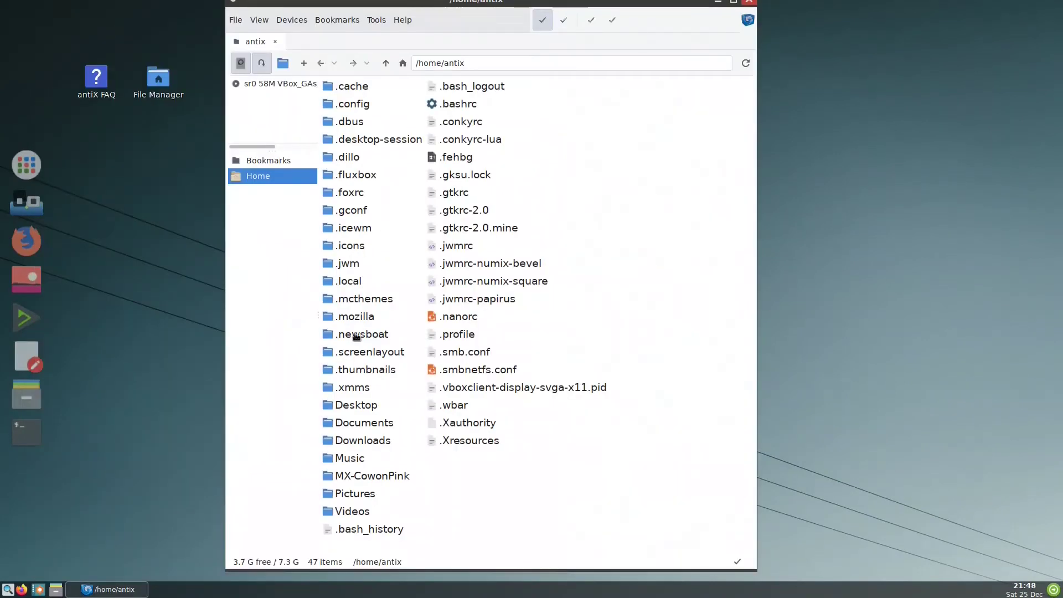
click(363, 440)
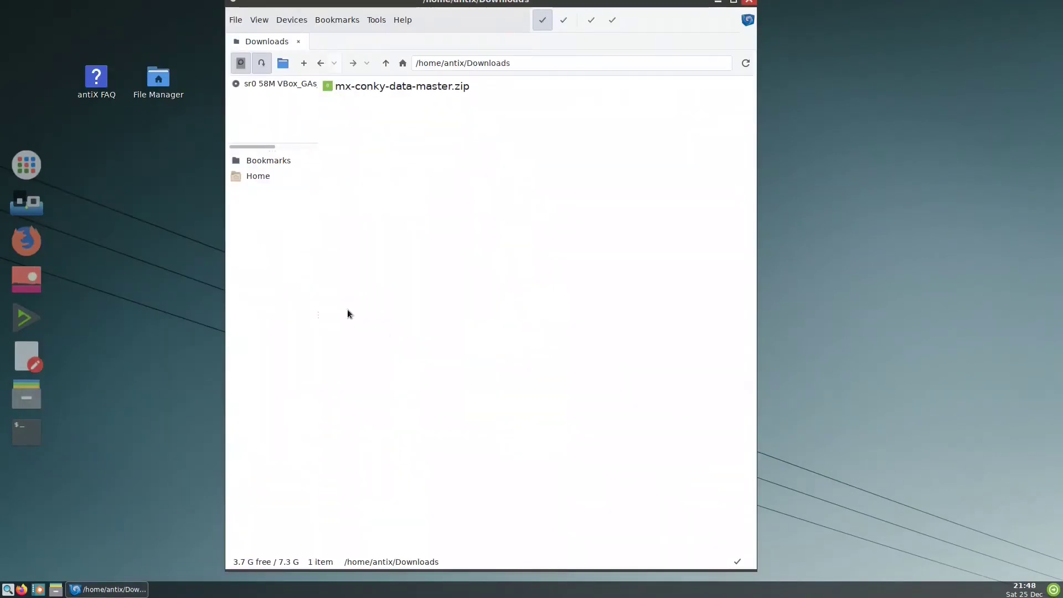
click(376, 88)
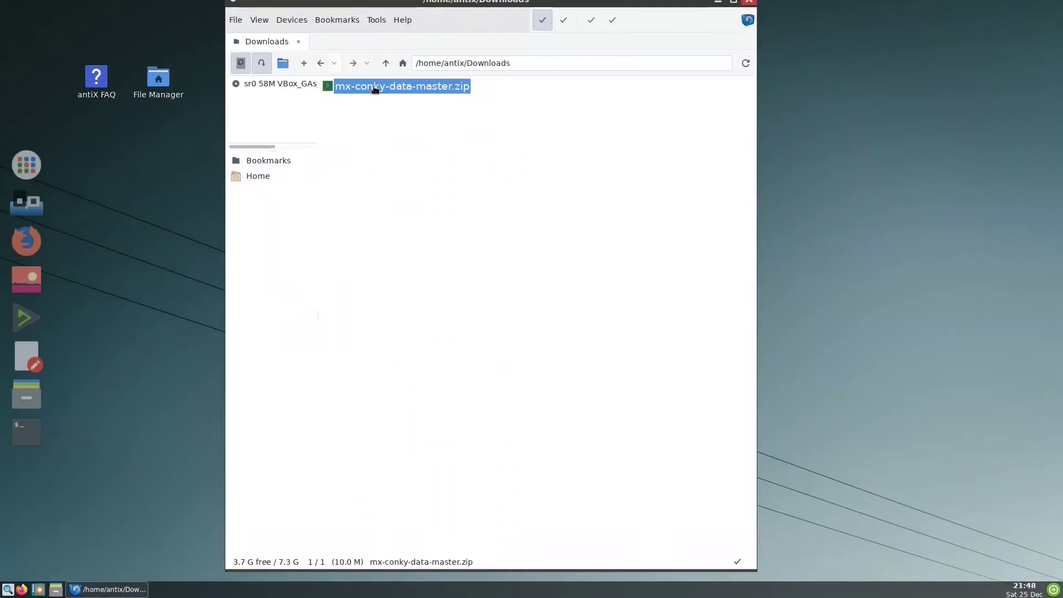
double_click(375, 88)
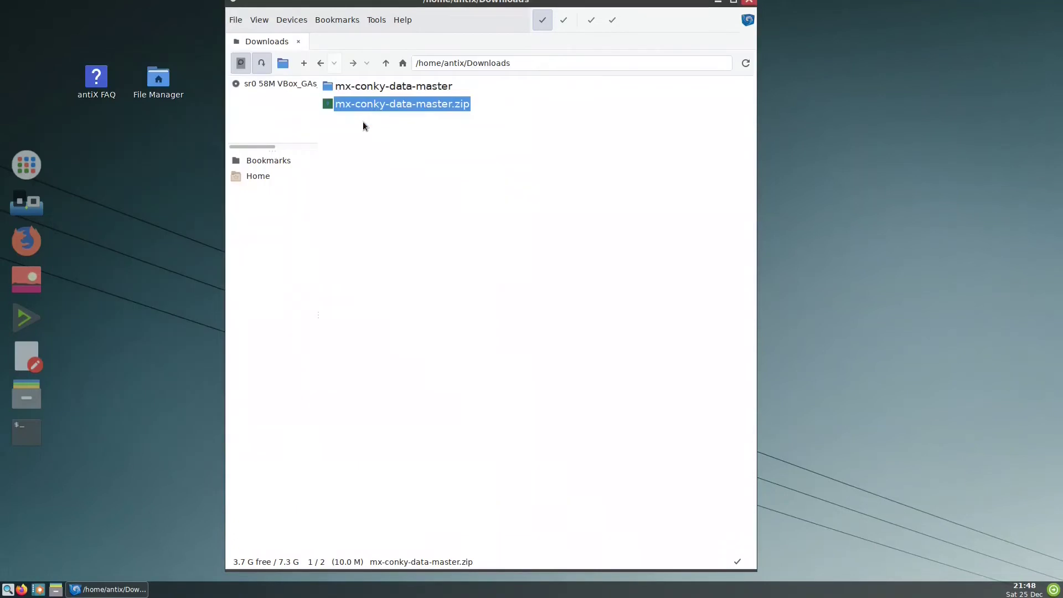
double_click(377, 89)
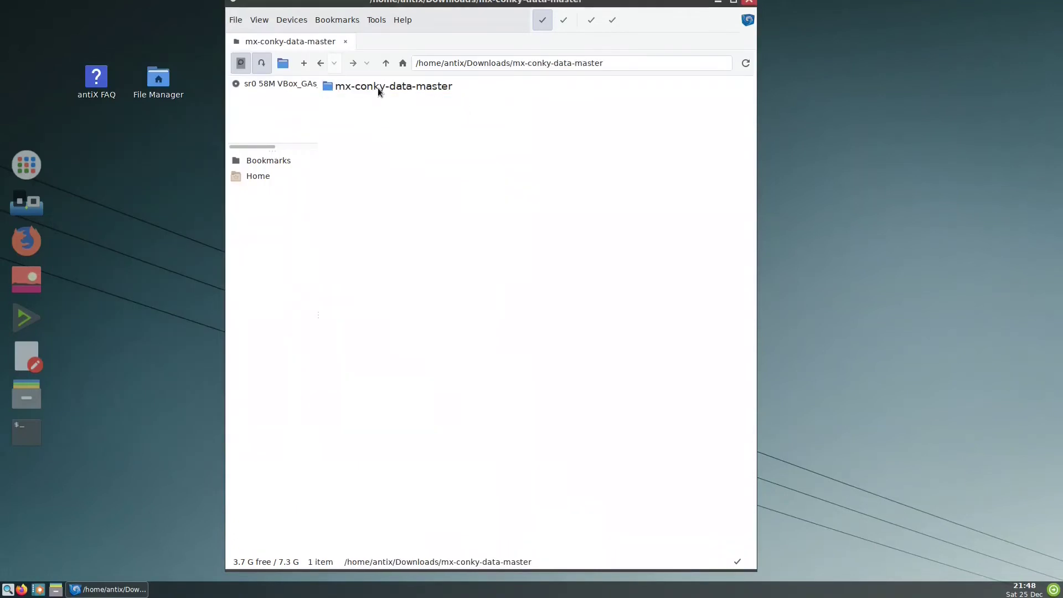
double_click(377, 87)
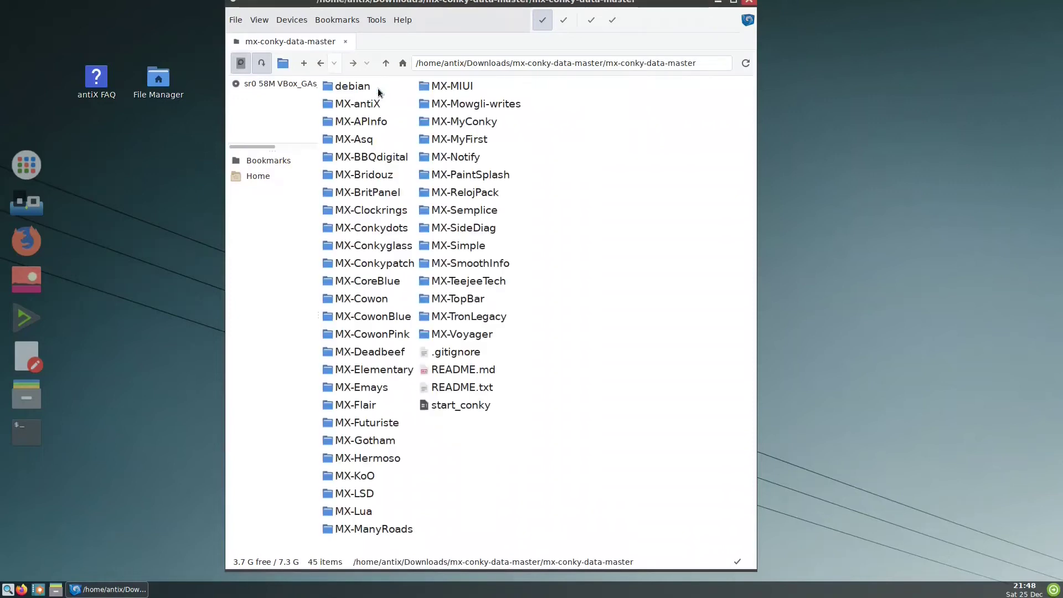
Look through the MX-Emays, MX-antiX, MX-Hermoso and MX-Elementary theme folders, ending on MX-CowonPink.
click(368, 385)
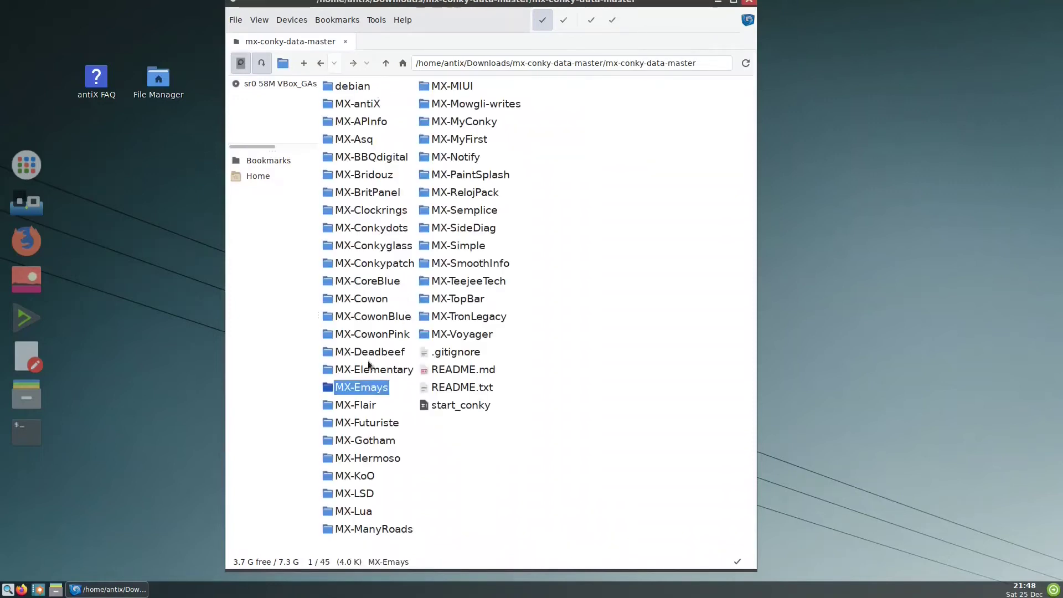
click(370, 334)
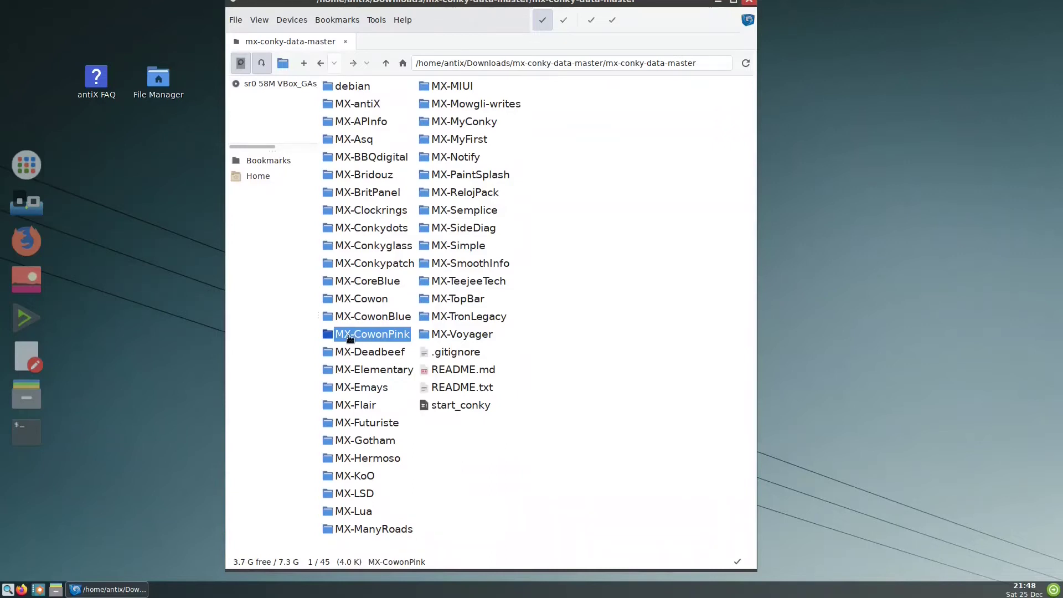
click(360, 104)
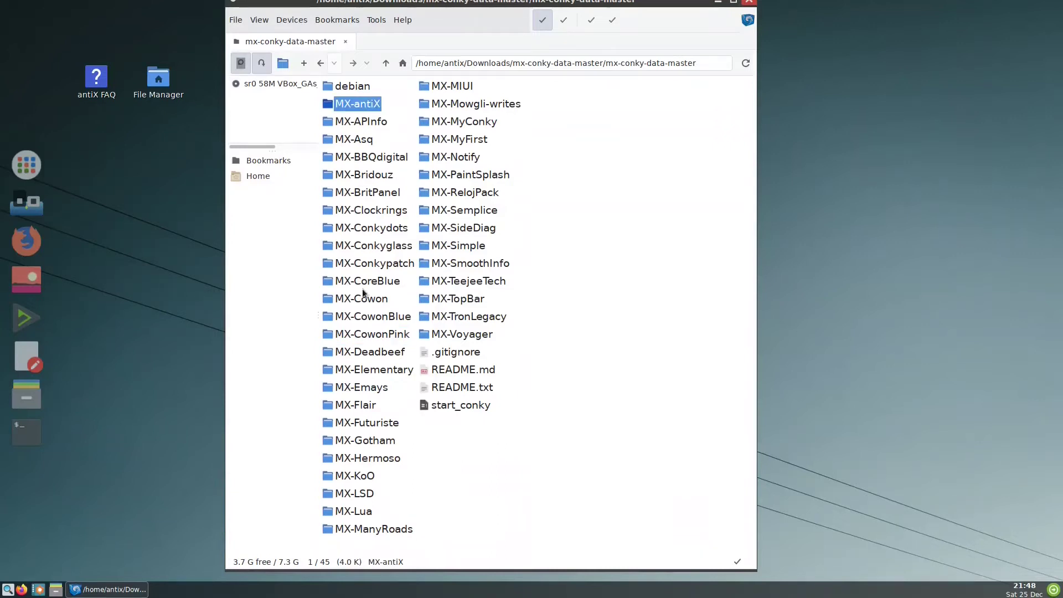
click(364, 457)
click(366, 369)
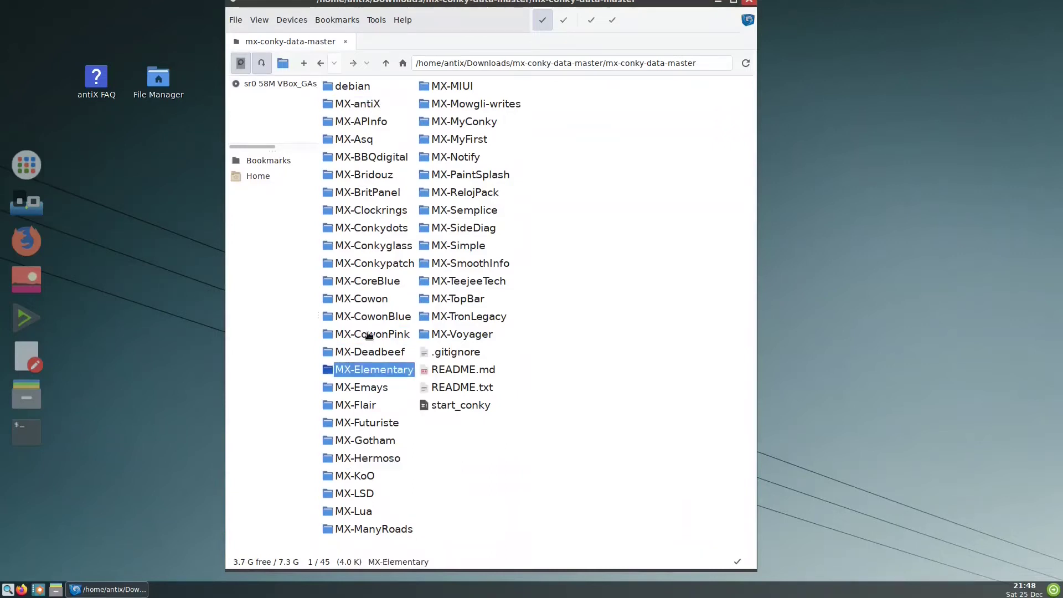
click(360, 335)
Open MX-CowonPink on the right half of the screen and place a second zzzFM window on the left.
double_click(360, 335)
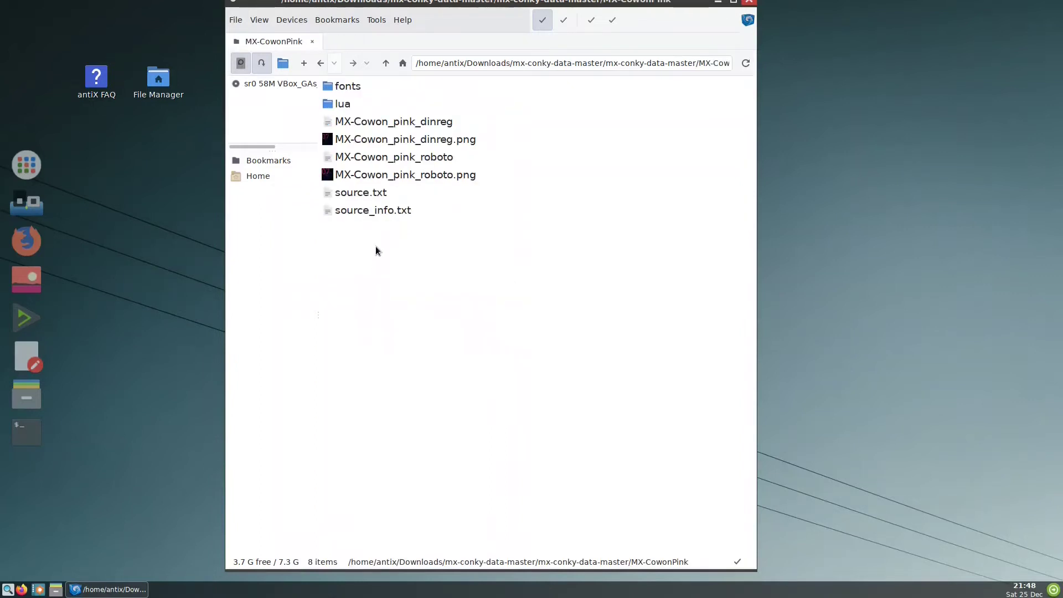
key(Print)
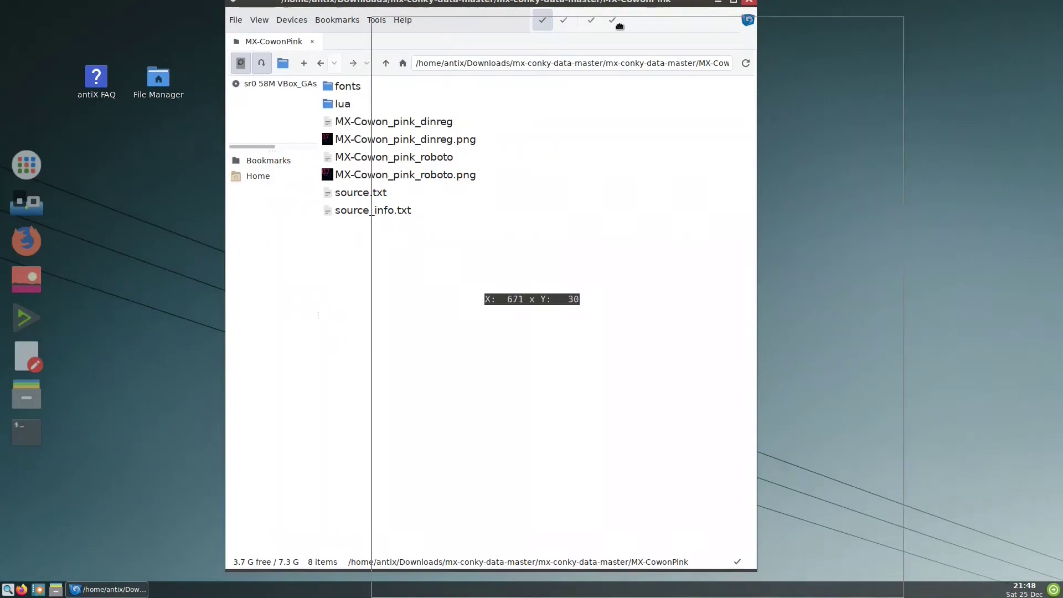
drag(734, 11, 762, 11)
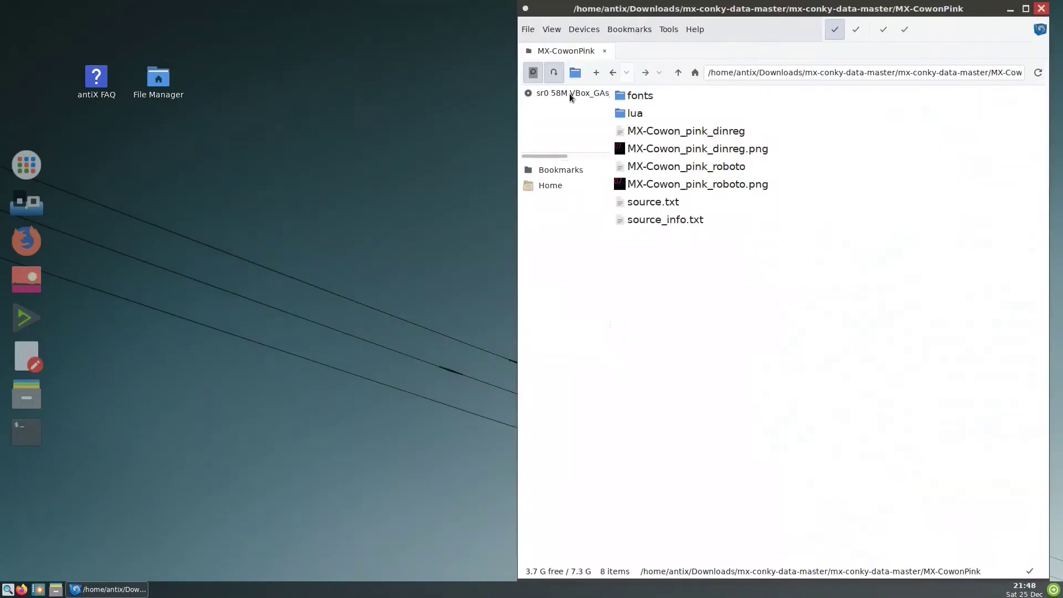
click(25, 399)
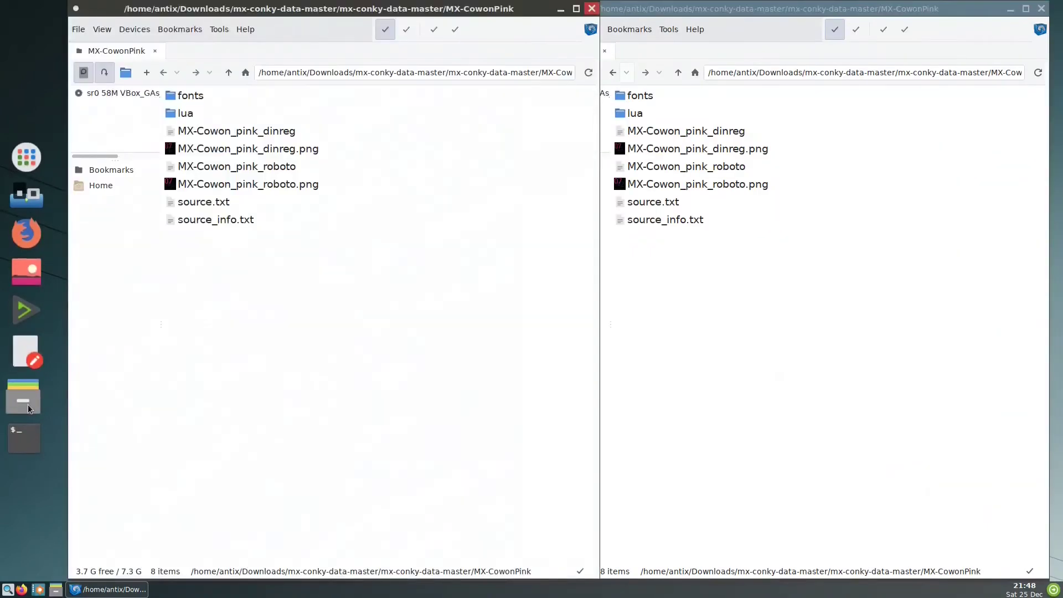
drag(354, 10, 279, 12)
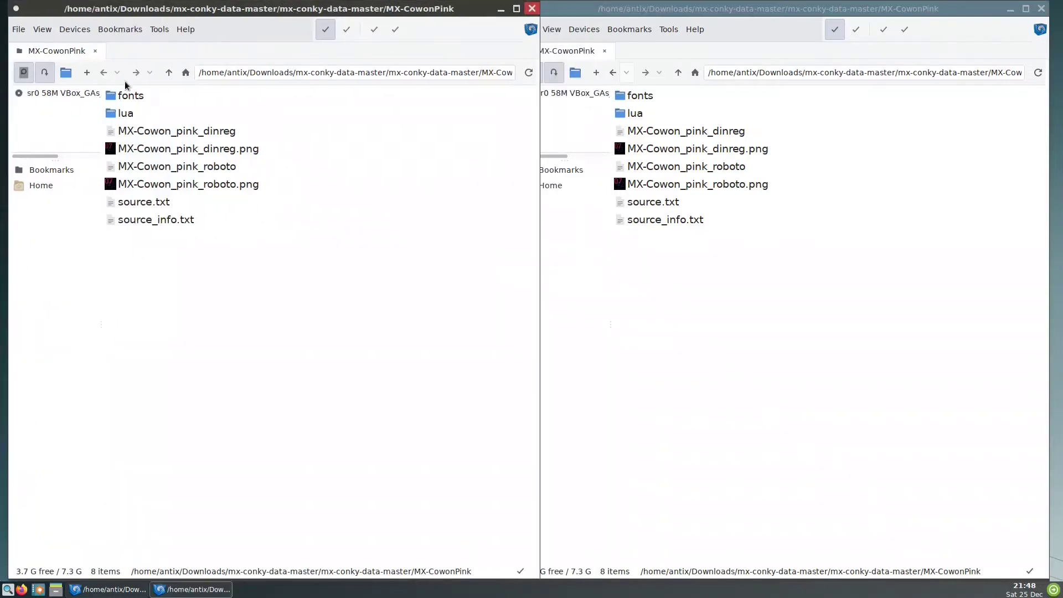
Drag the lua folder and the MX-Cowon_pink_roboto file into the home folder.
click(45, 187)
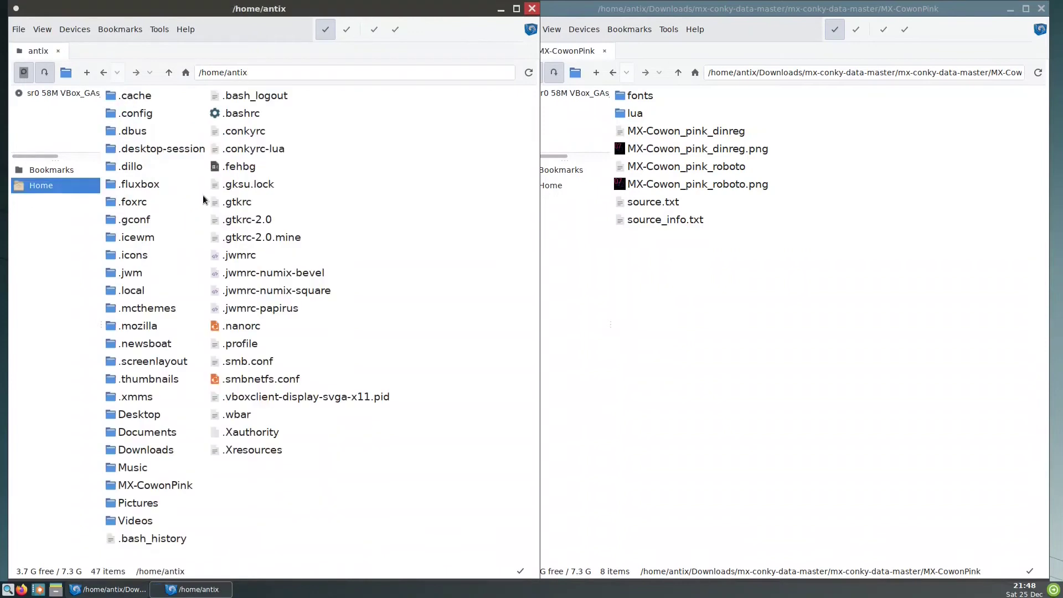
click(656, 291)
click(637, 114)
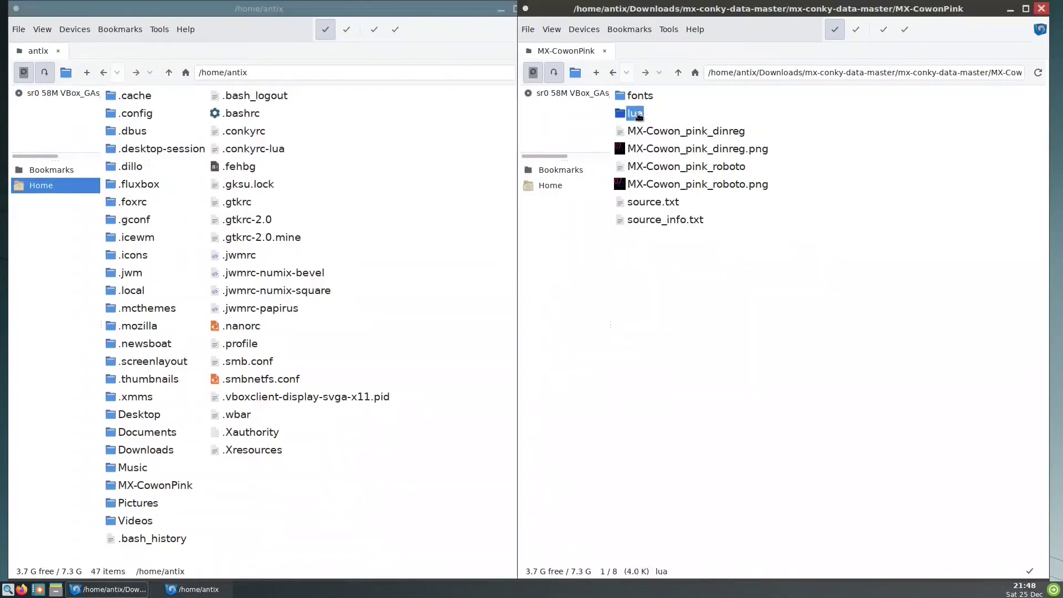
drag(637, 114, 431, 496)
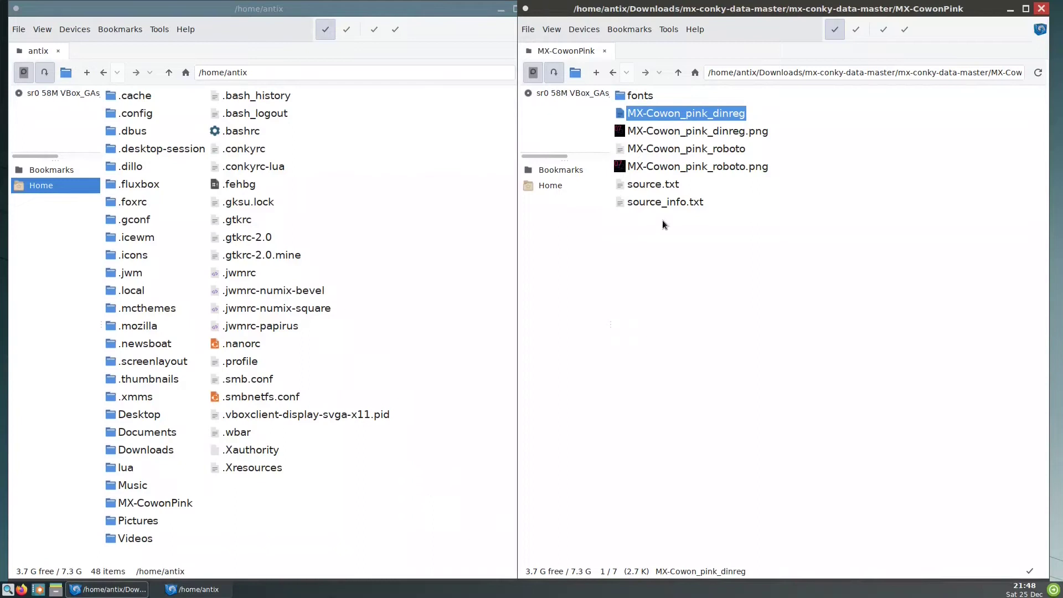
click(689, 147)
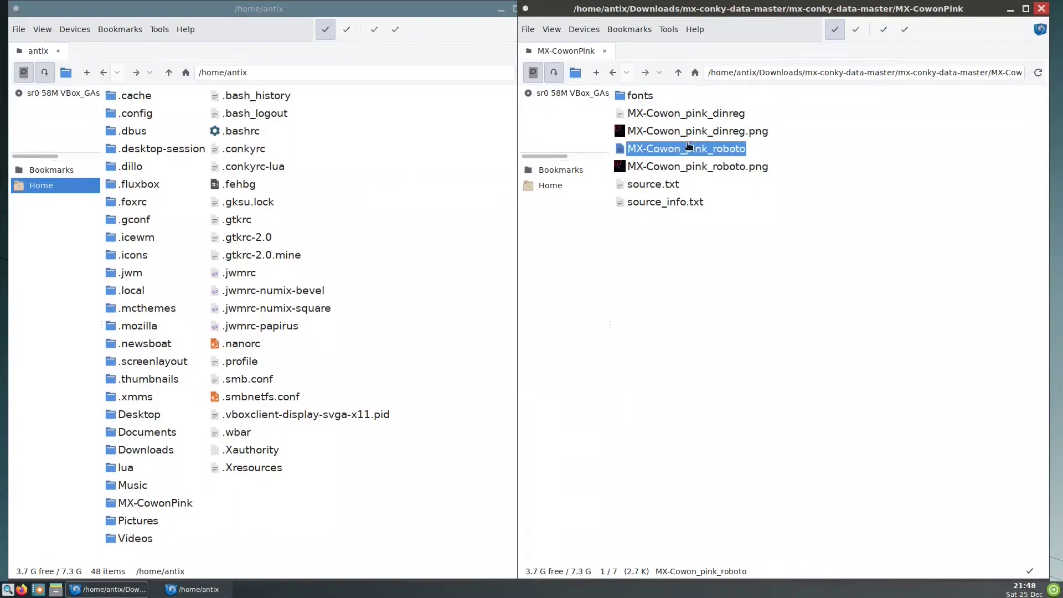
drag(689, 147, 354, 525)
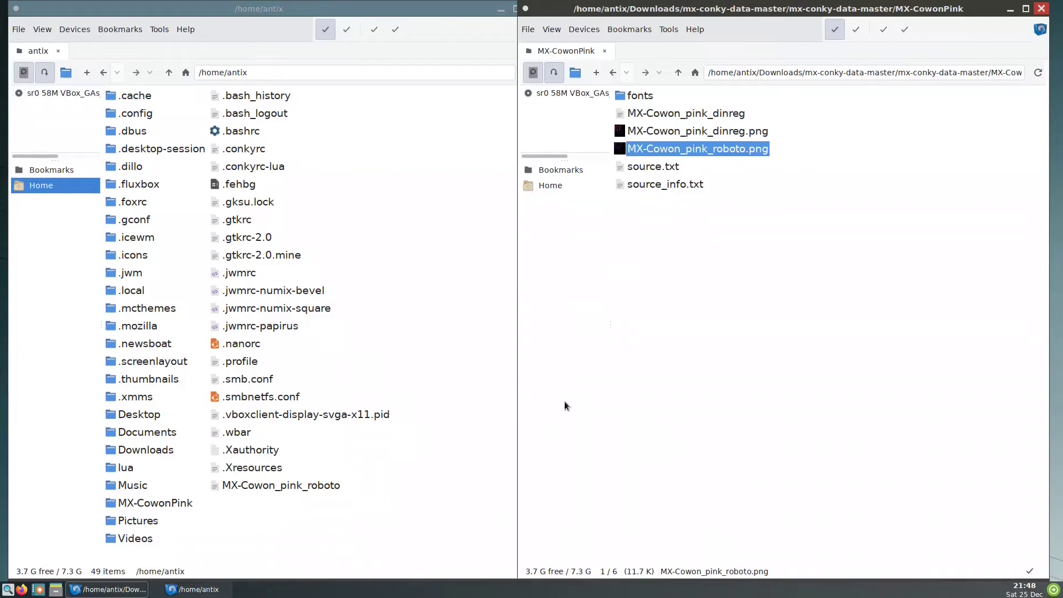
Close the MX-CowonPink window and centre the home folder window.
click(1041, 8)
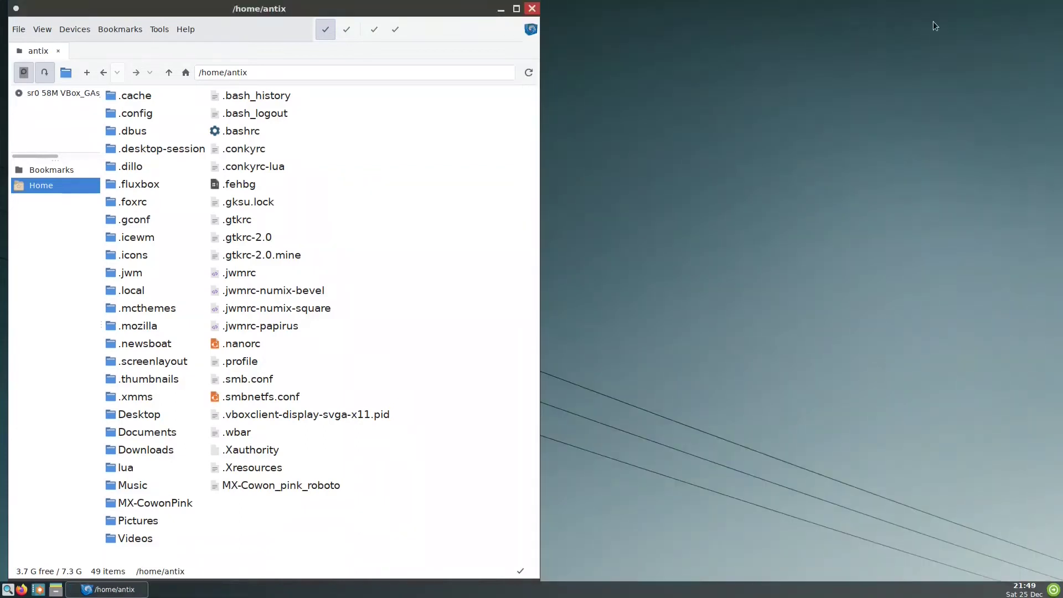
drag(461, 12, 662, 17)
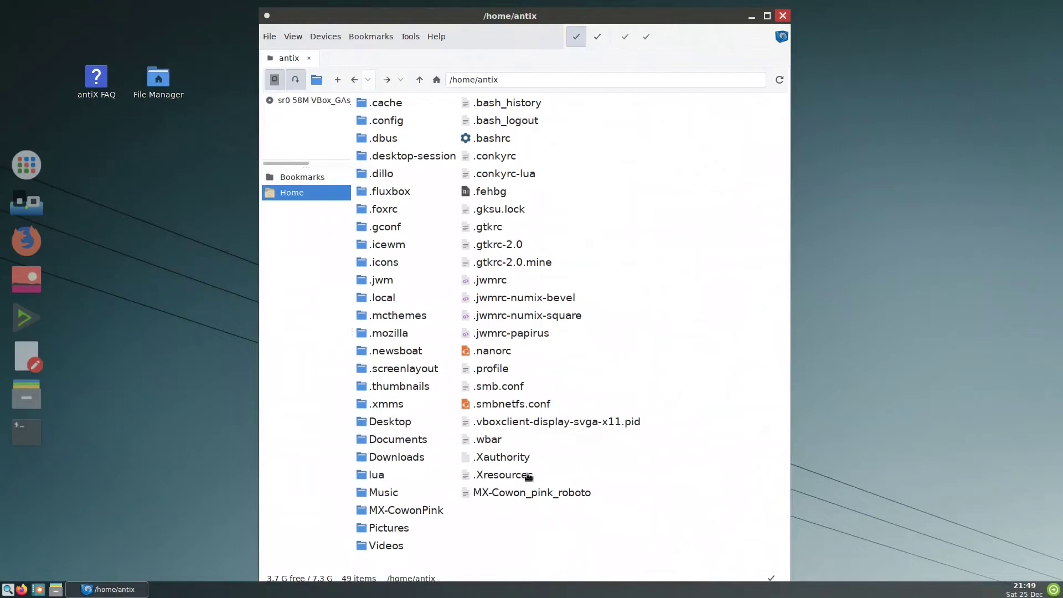
click(516, 494)
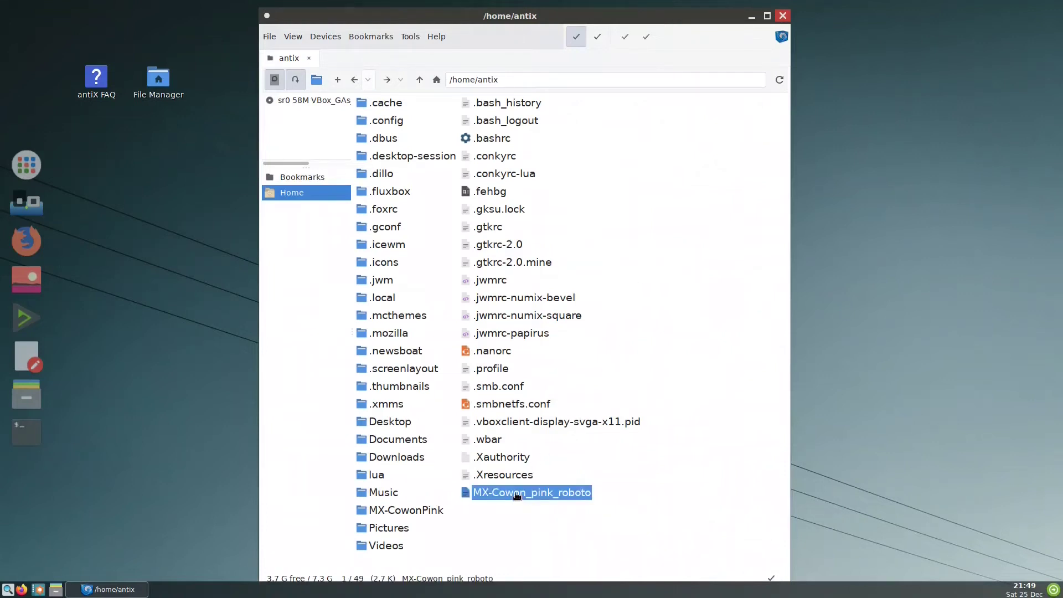
Back up the existing .conkyrc-lua by renaming it to .conkyrc-lua1.
click(519, 474)
key(Down)
click(501, 175)
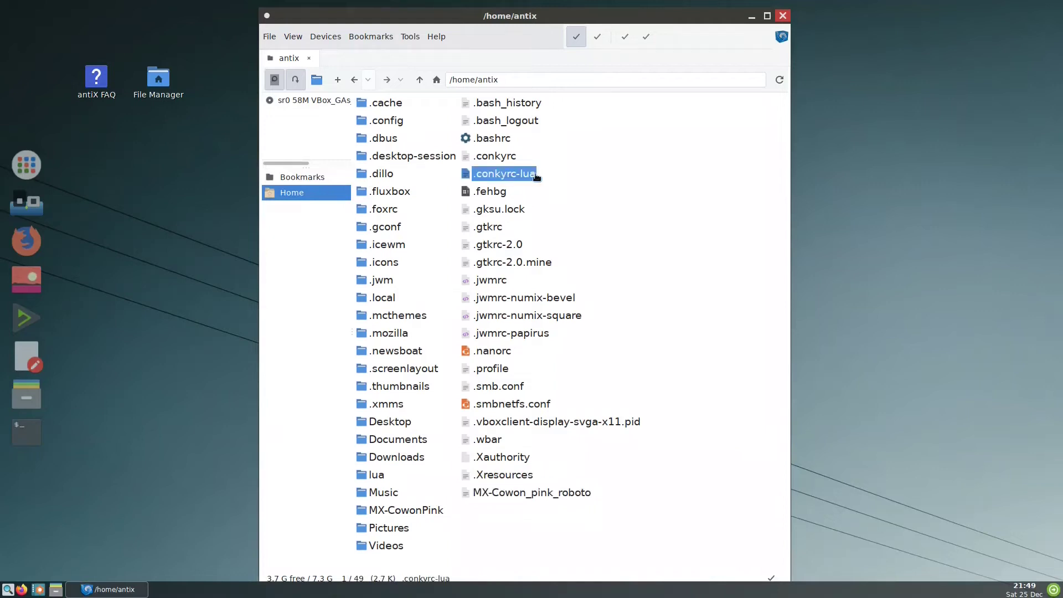
right_click(523, 178)
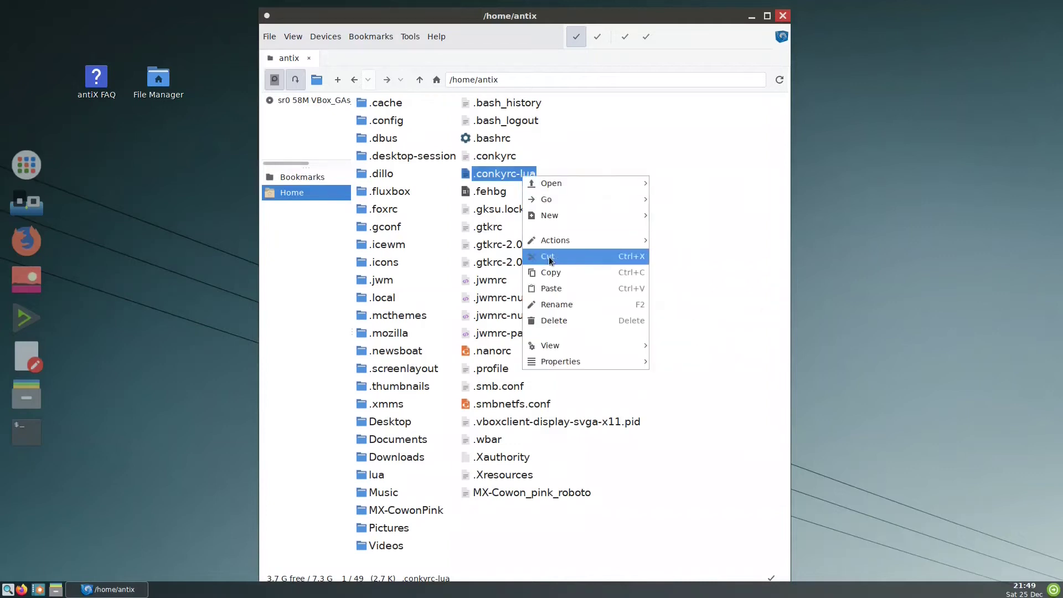
click(557, 305)
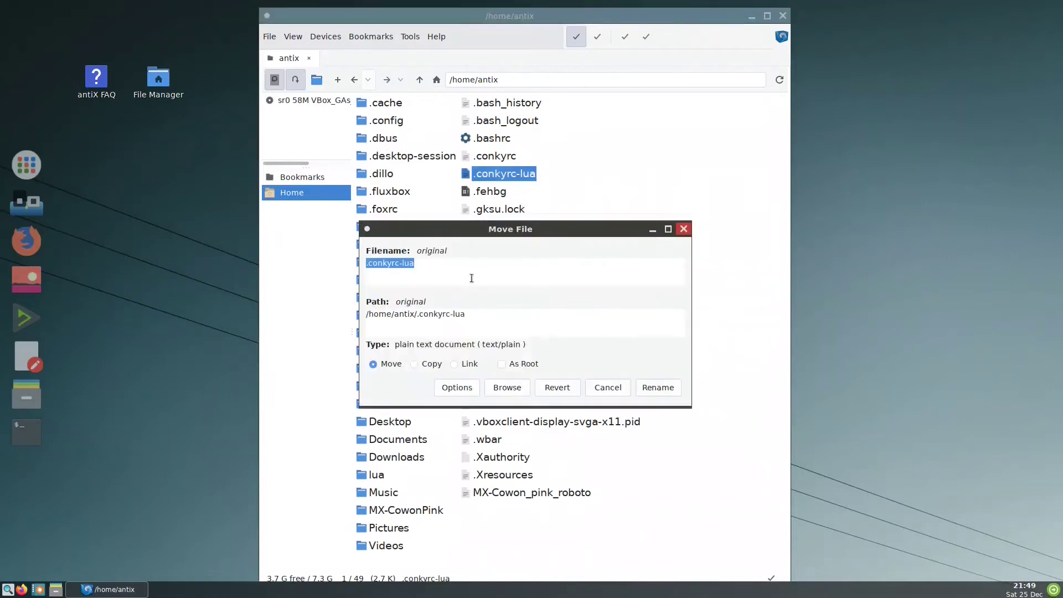
click(431, 265)
text(1)
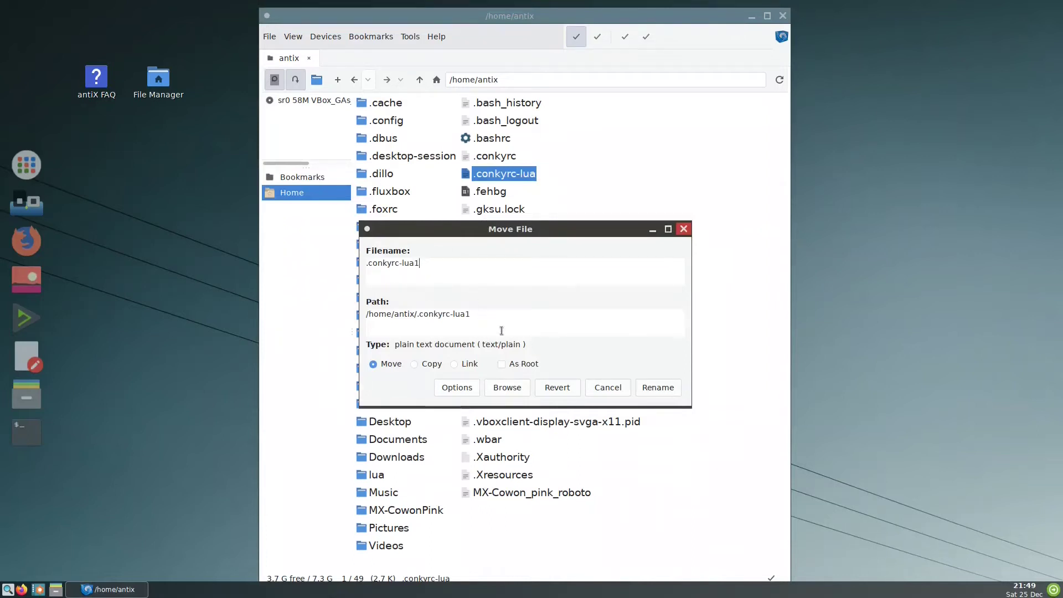
click(654, 389)
Rename the MX-Cowon_pink_roboto file to .conkyrc-lua.
click(526, 494)
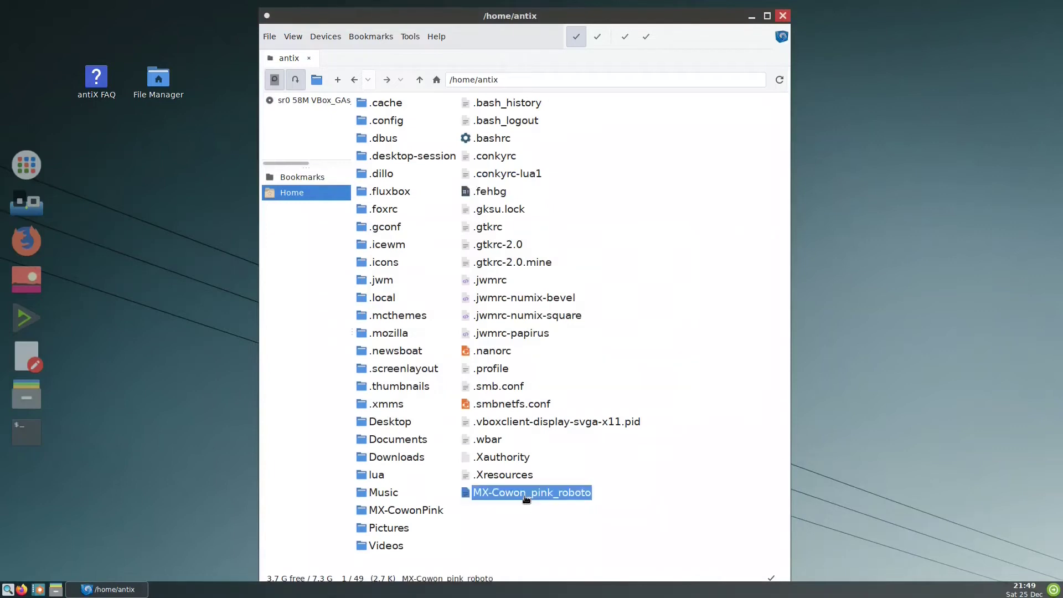
right_click(526, 495)
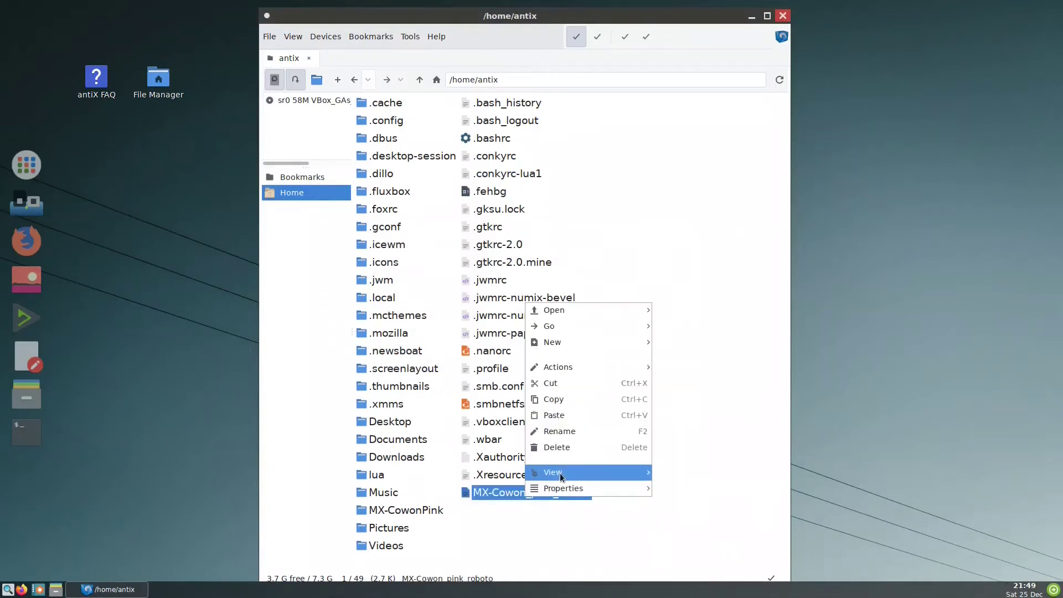
click(585, 430)
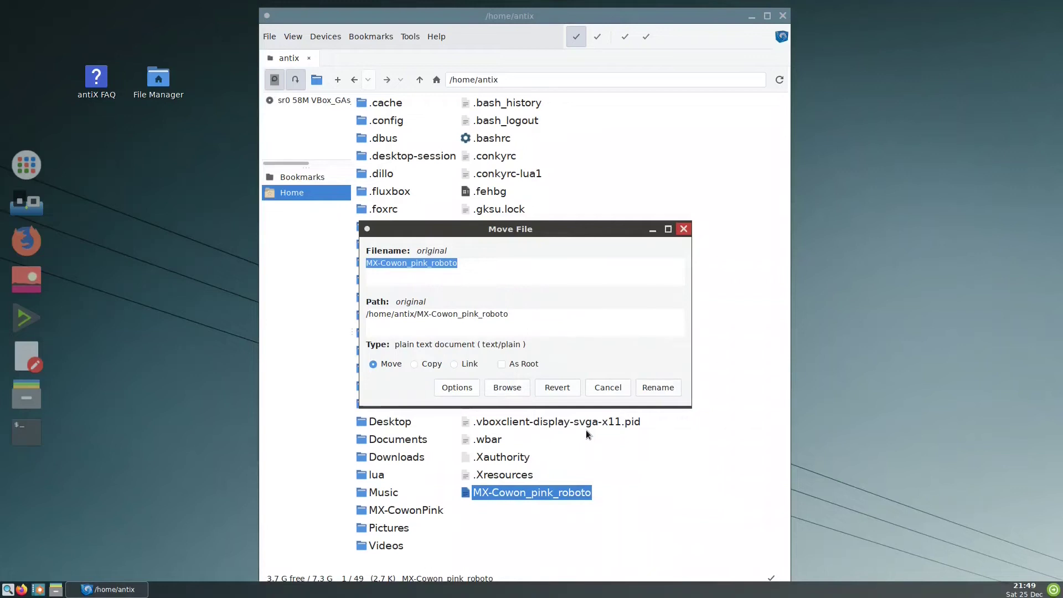
text(.conkyrc)
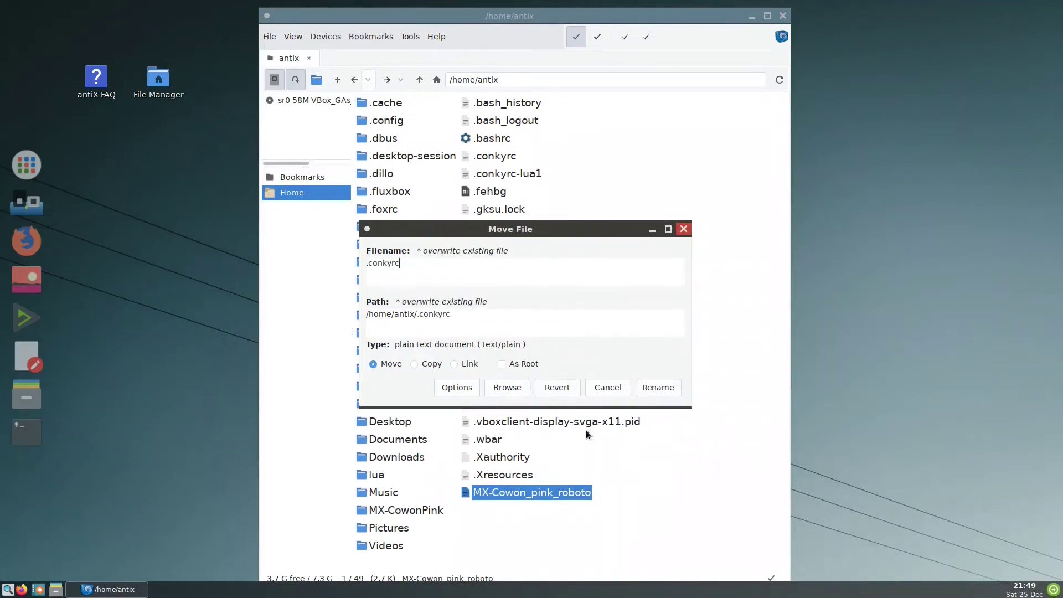
text(-lua)
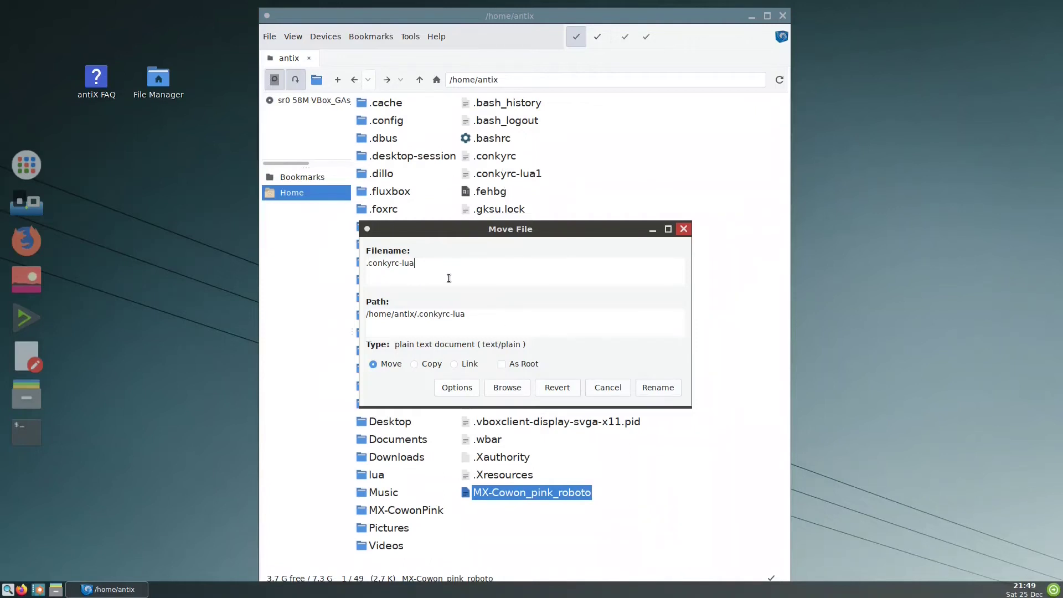
click(653, 387)
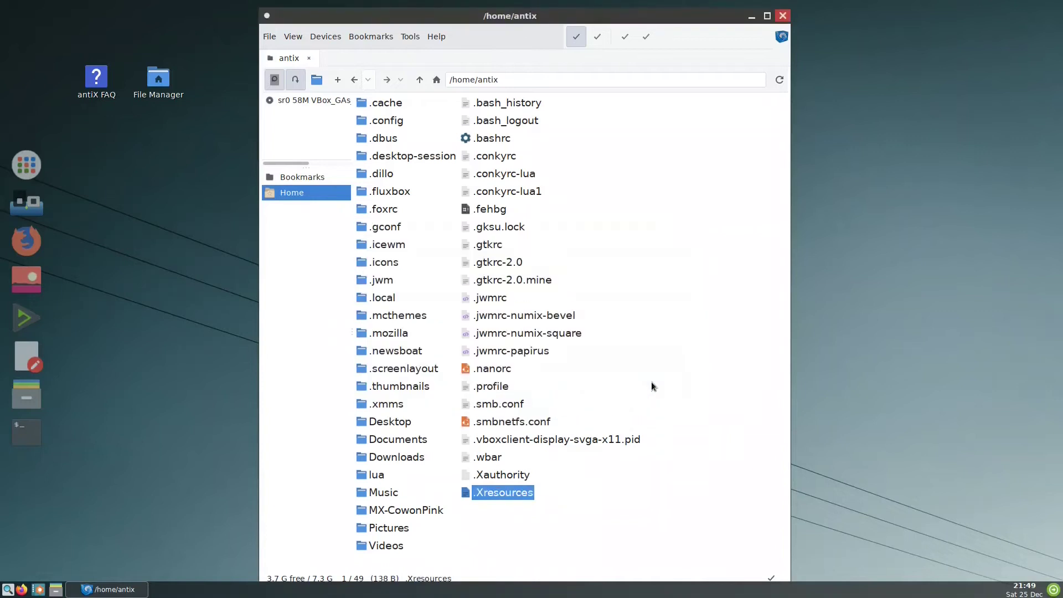
Select the new .conkyrc-lua file and open the wbar dock configuration.
click(522, 175)
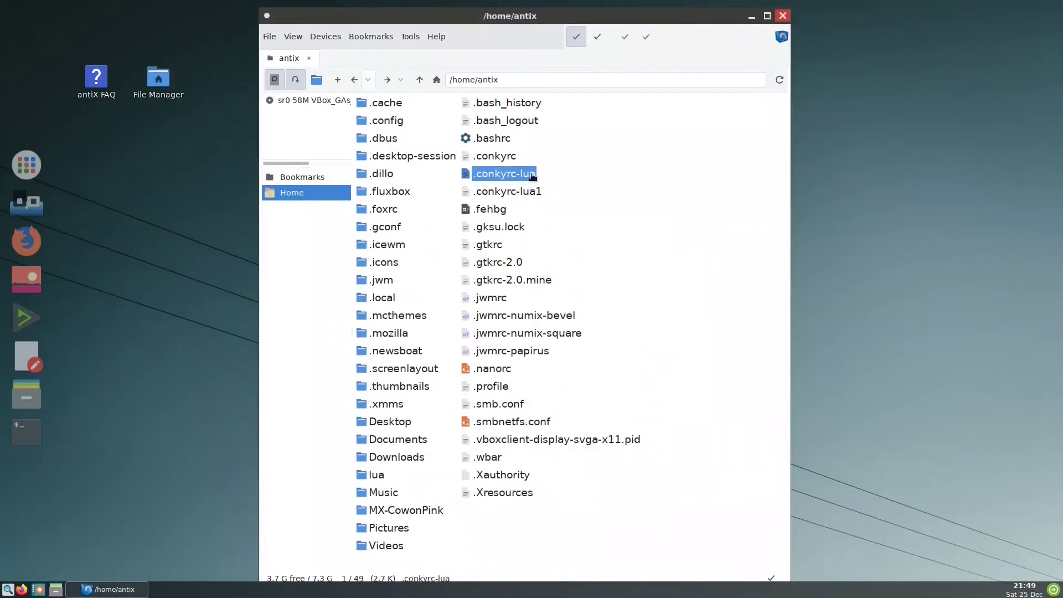
click(390, 421)
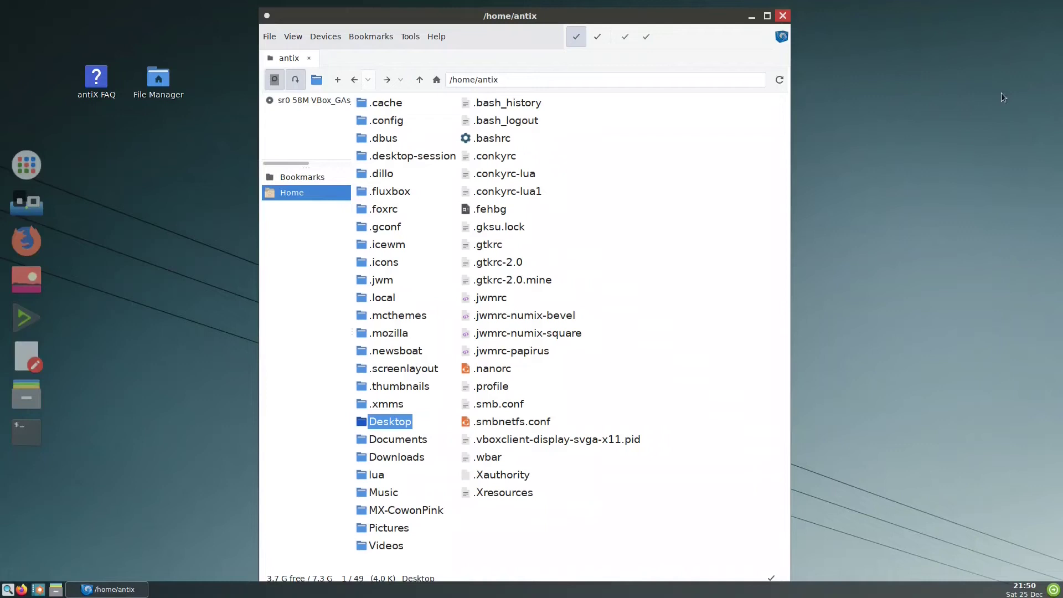
click(414, 155)
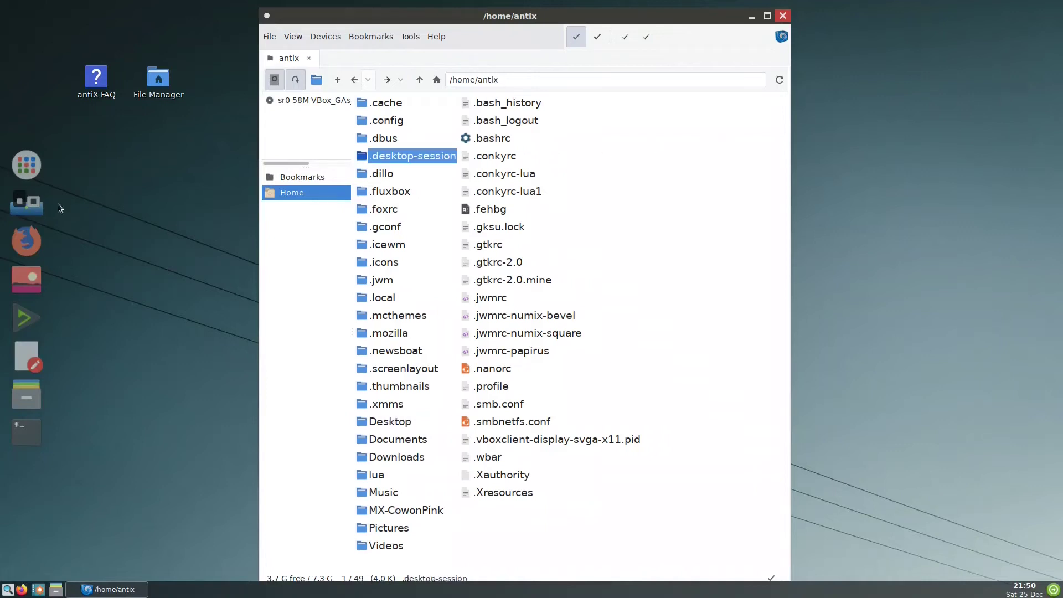
click(29, 210)
Add a dock item titled 'conky mx' with the command 'conky -c .conkyrc-lua'.
click(783, 16)
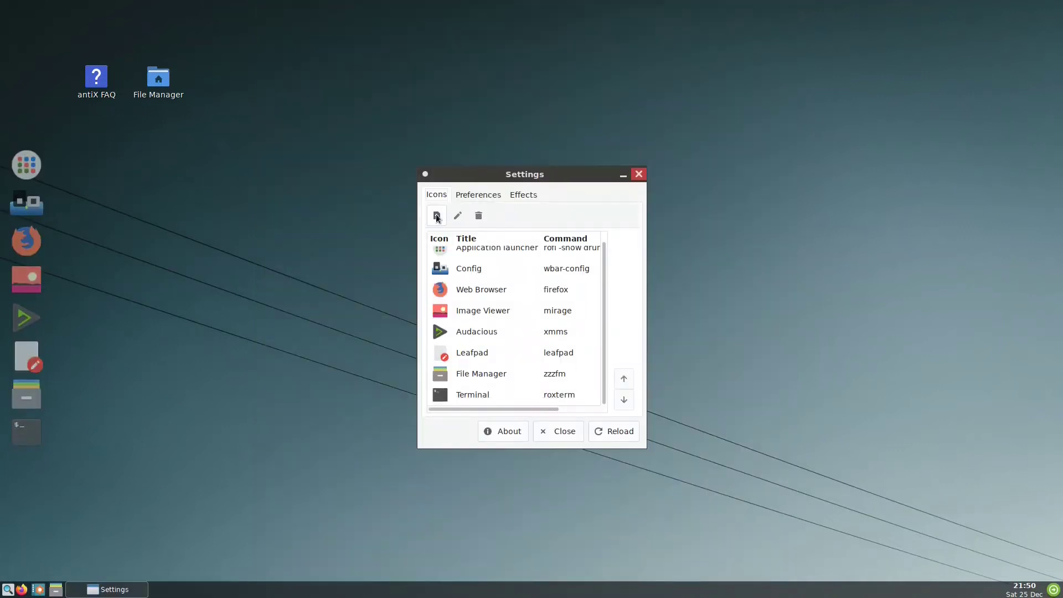
click(437, 215)
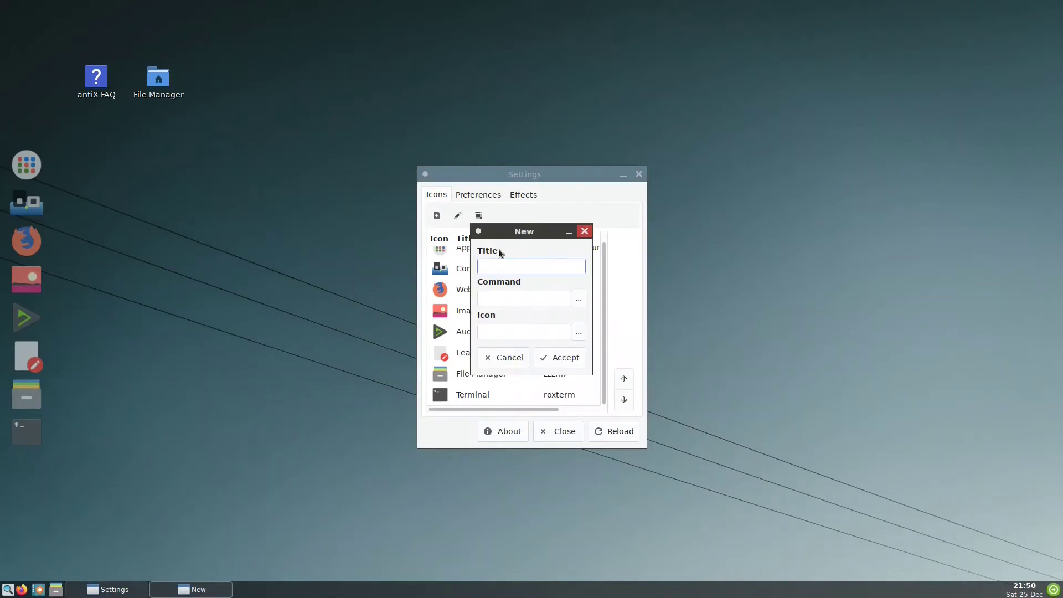
text(conky mx)
click(499, 296)
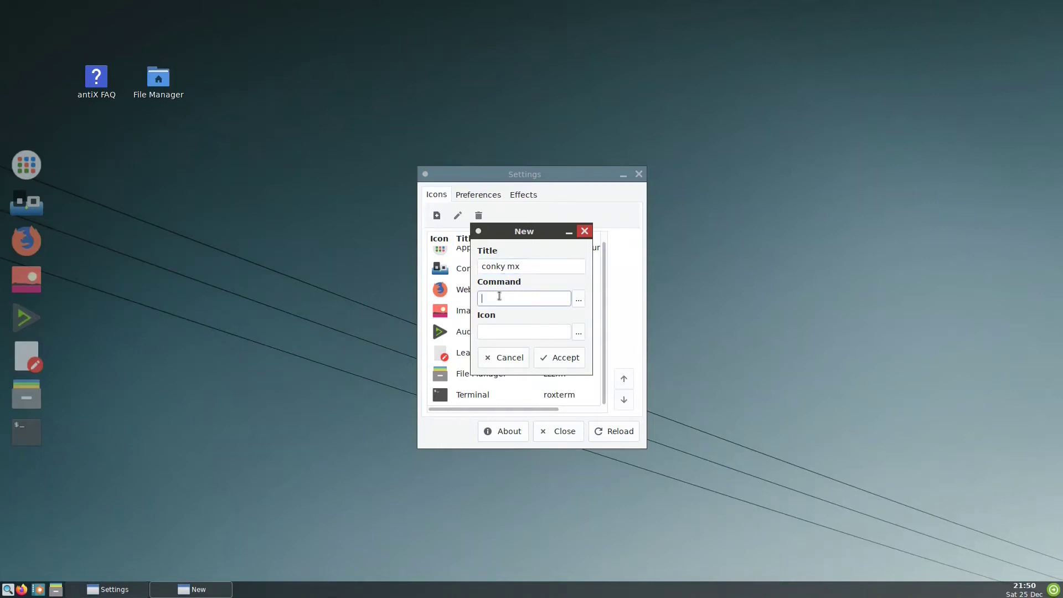
text(conky -c .conkyrc-lua)
Give the item the icon conky.png from /usr/share/icons/papirus-antix/48x48/apps and accept it.
click(578, 332)
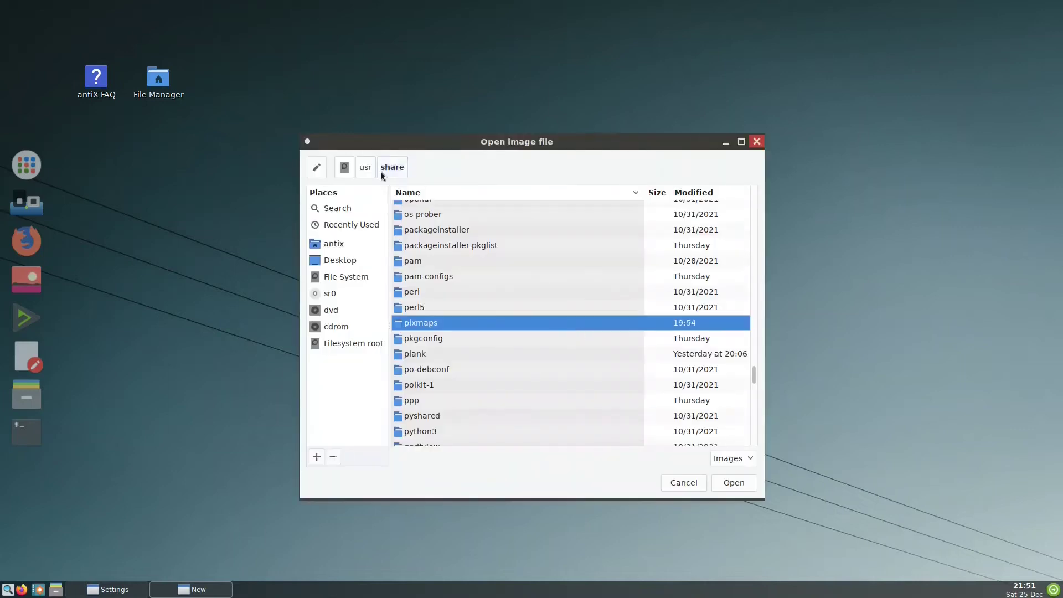
text(ico)
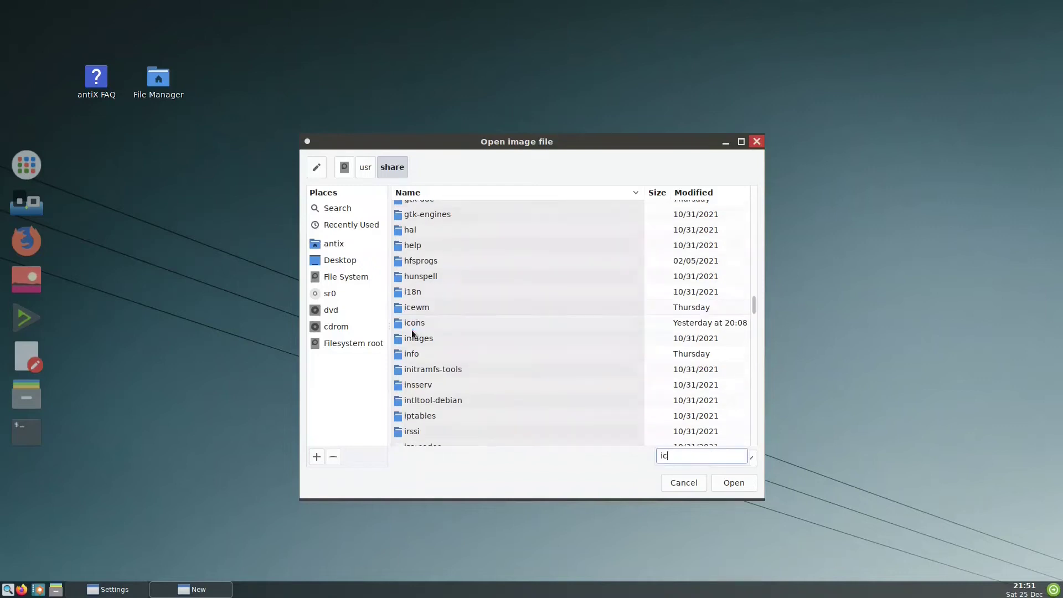
click(427, 315)
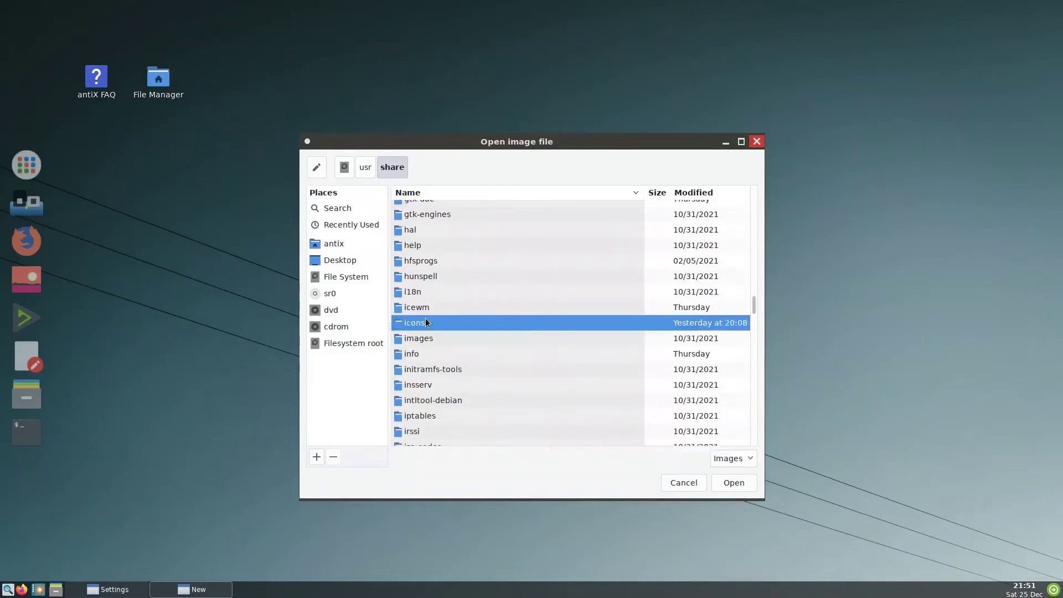
double_click(426, 323)
scroll(426, 387, down, 3)
double_click(434, 344)
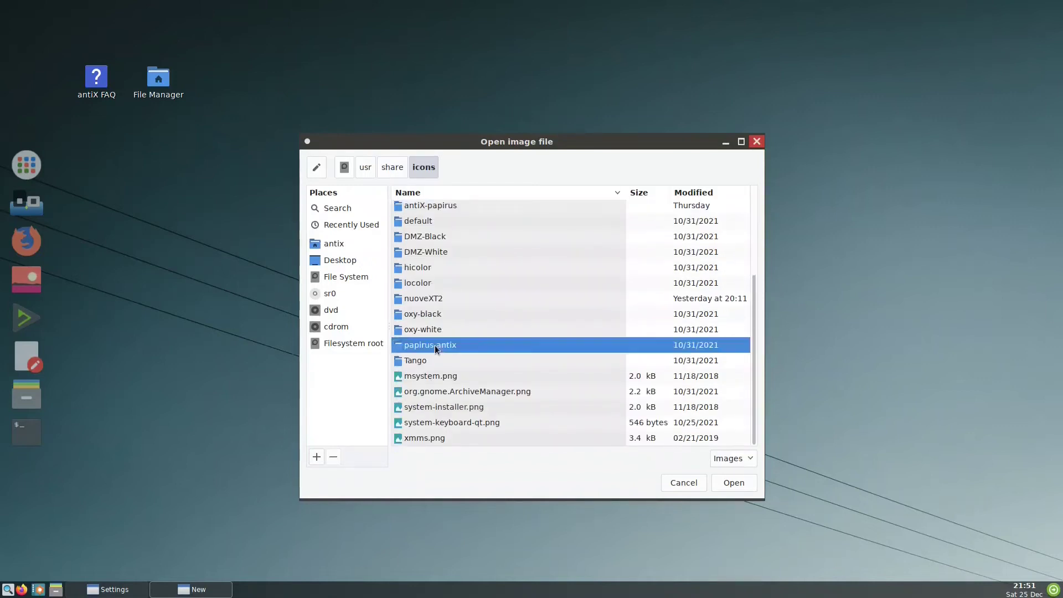
double_click(421, 225)
double_click(420, 224)
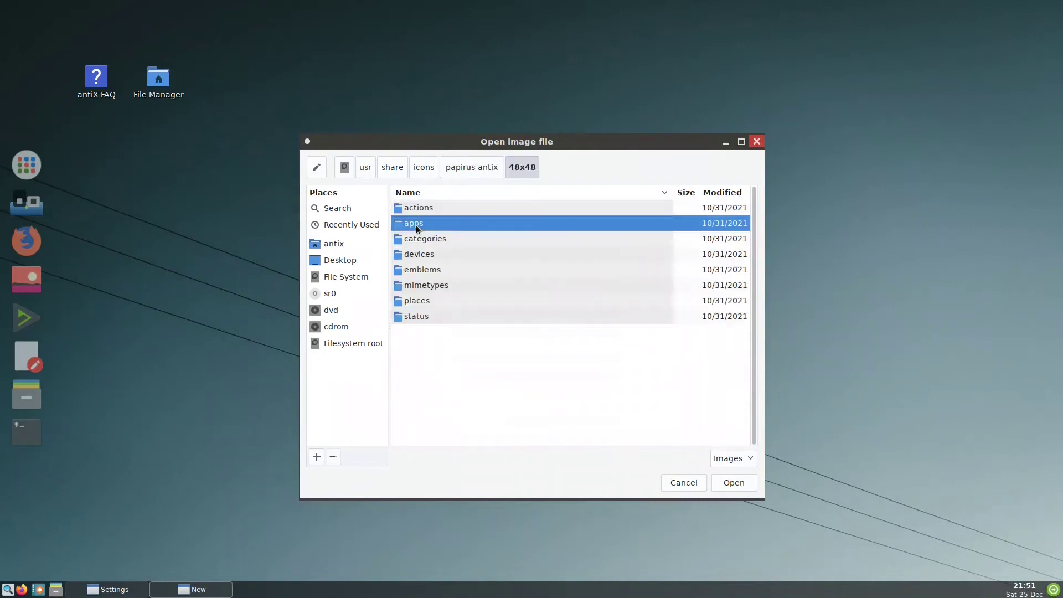
text(co)
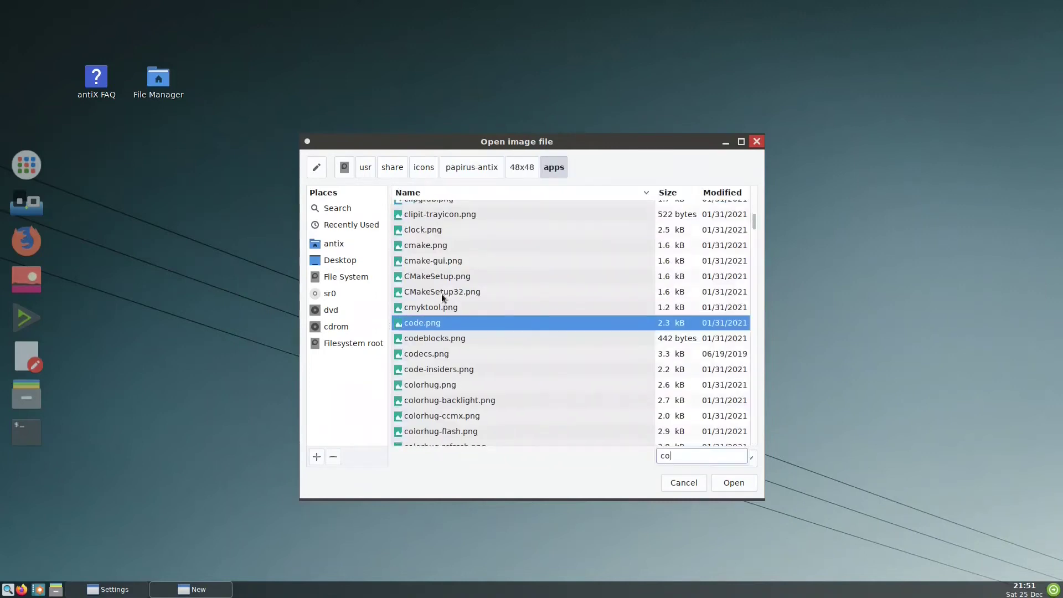
text(nk)
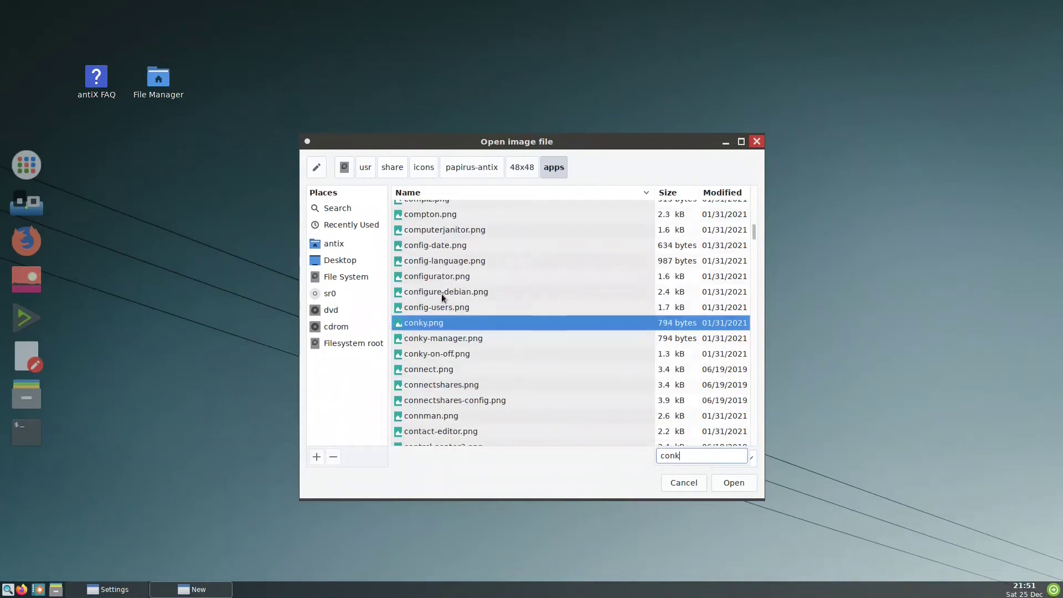
click(736, 484)
click(561, 357)
scroll(593, 341, down, 1)
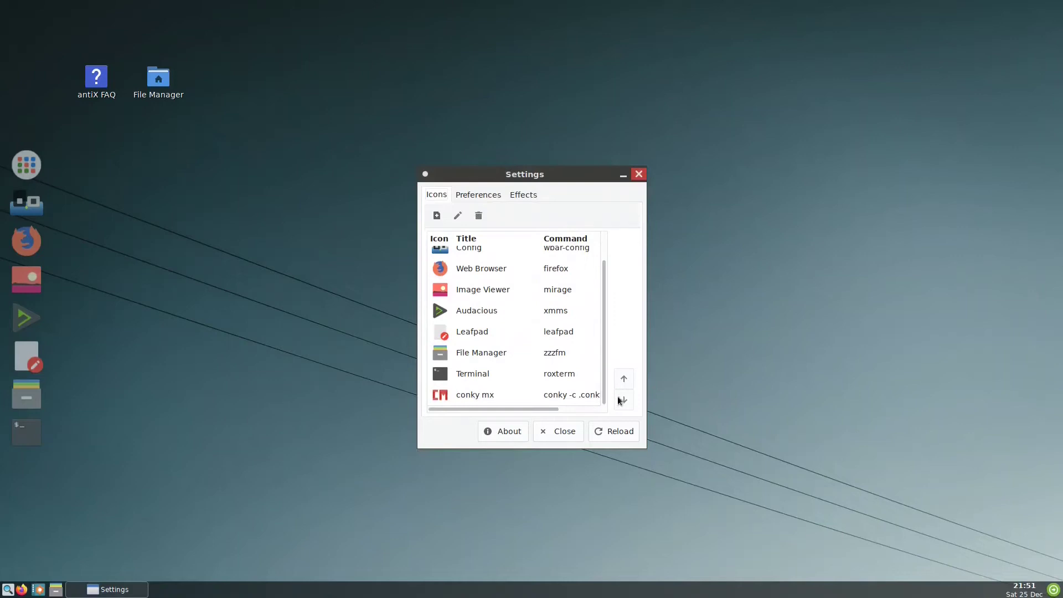
Reload wbar and launch the MX-Cowon conky clock from the new CM icon.
click(616, 434)
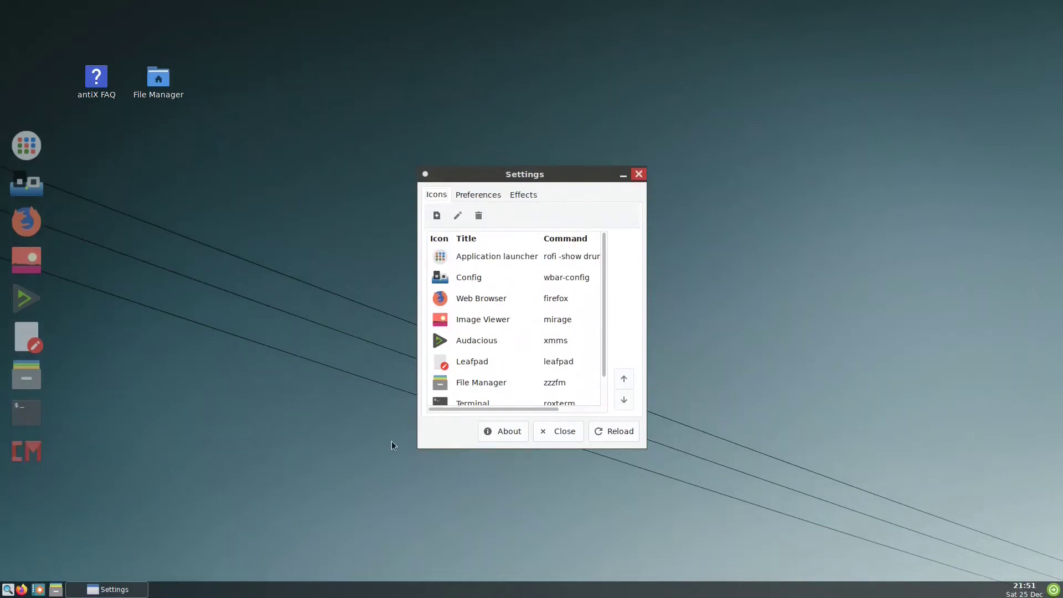
click(30, 457)
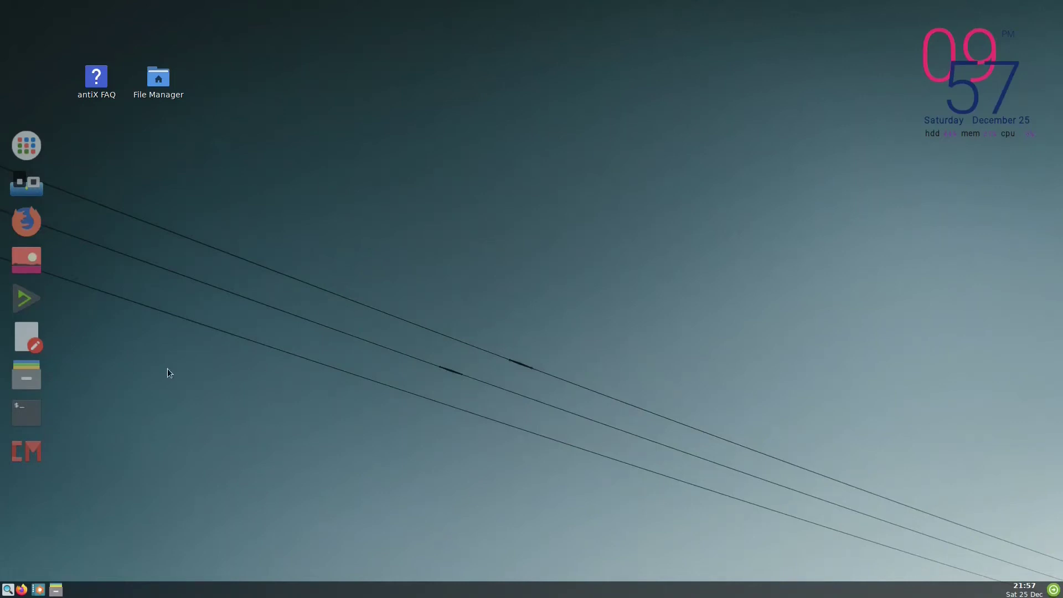
Apply leaf-hanging.jpg as the wallpaper through Control Centre's Choose Wallpaper.
right_click(302, 115)
click(374, 318)
click(404, 255)
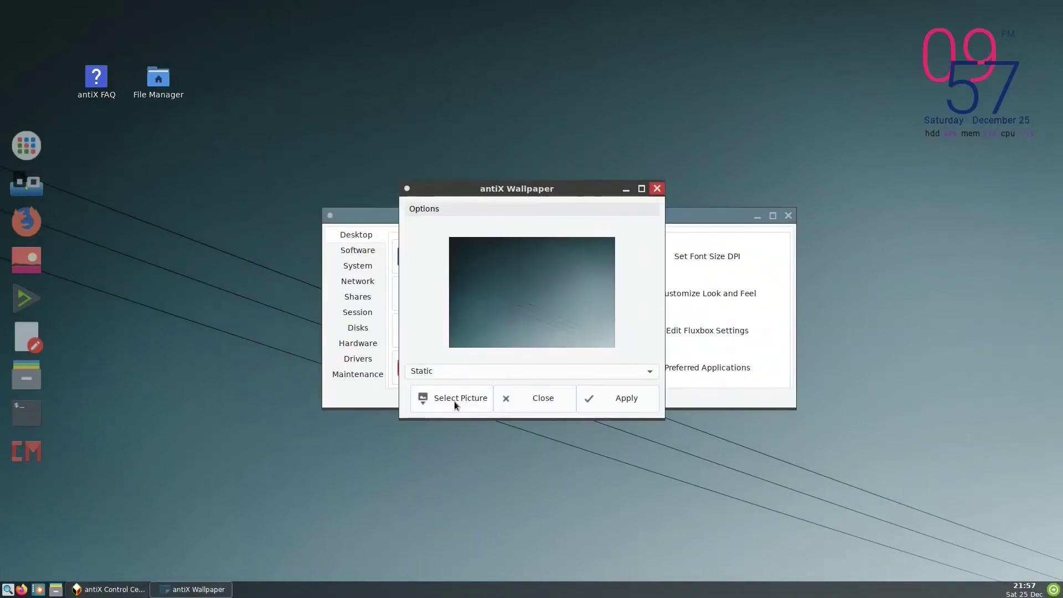
click(454, 400)
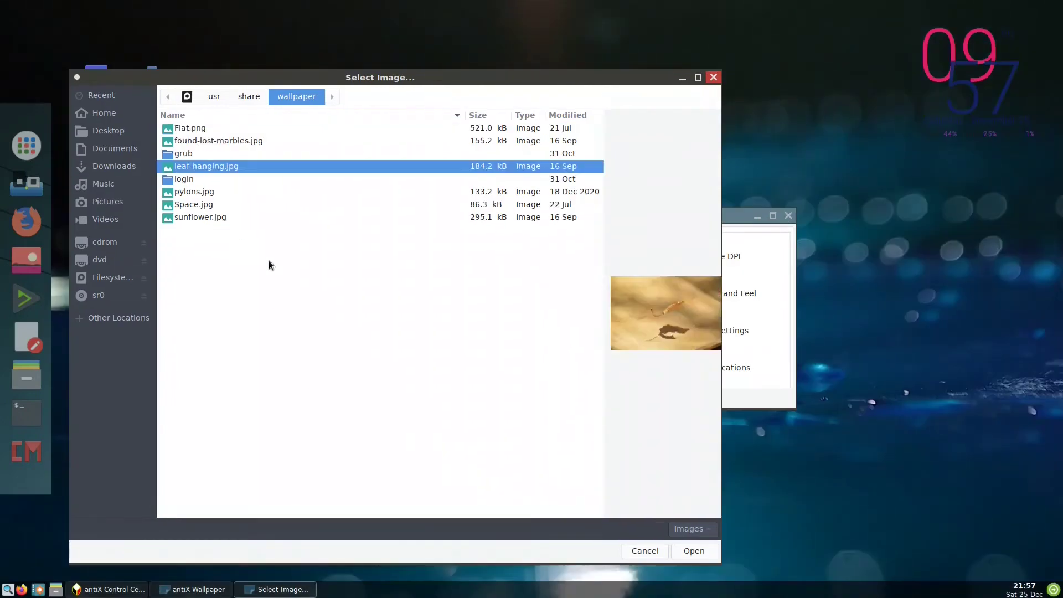
click(681, 551)
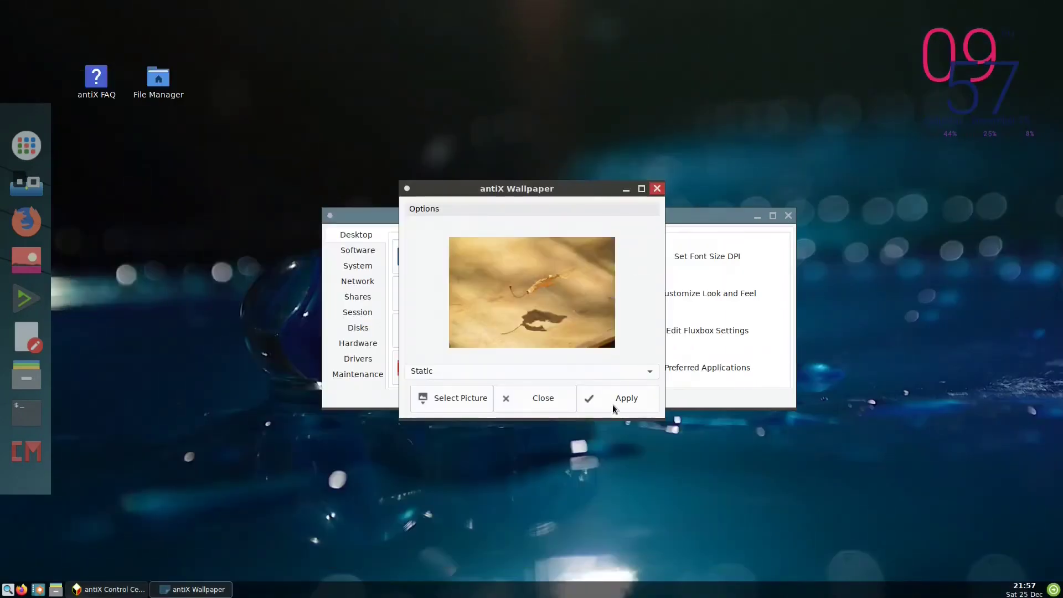
click(613, 406)
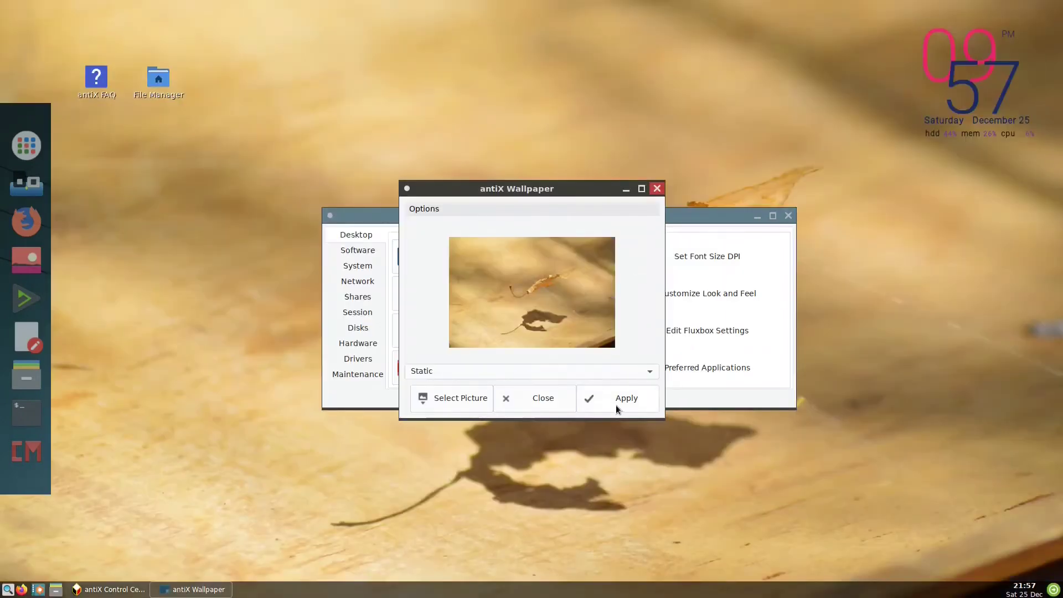
click(536, 398)
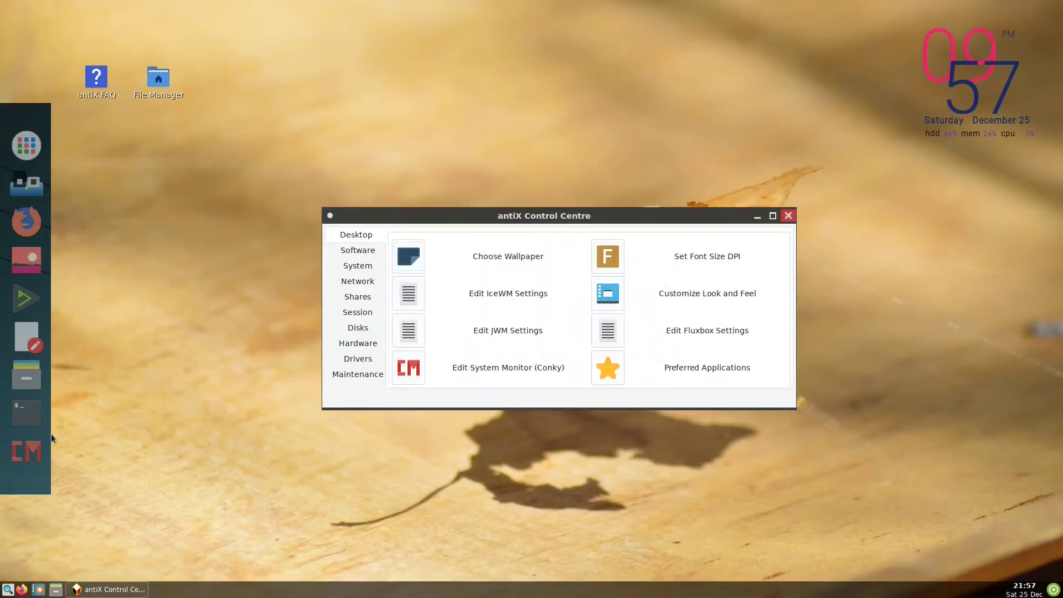
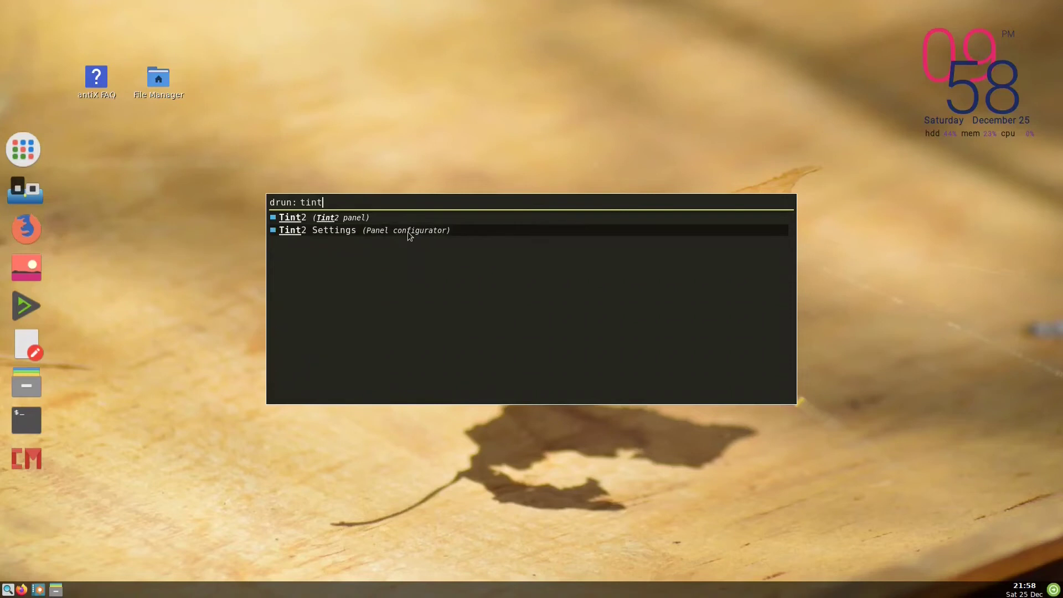
Open the ~/.config/tint2 tint2rc theme's properties and show its Panel items page.
click(409, 232)
drag(370, 115, 568, 134)
double_click(320, 211)
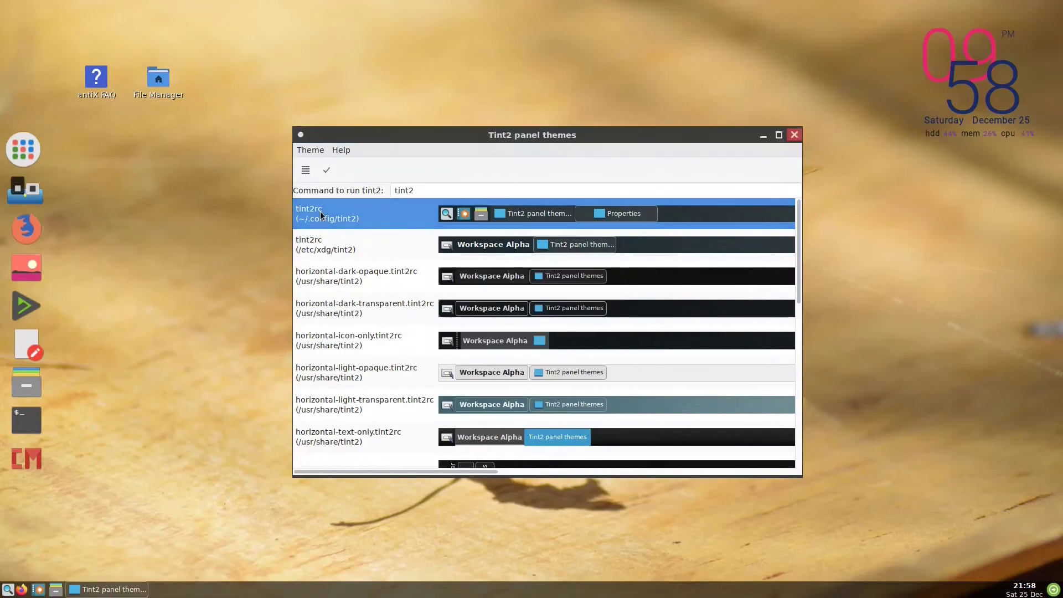
drag(406, 122, 545, 152)
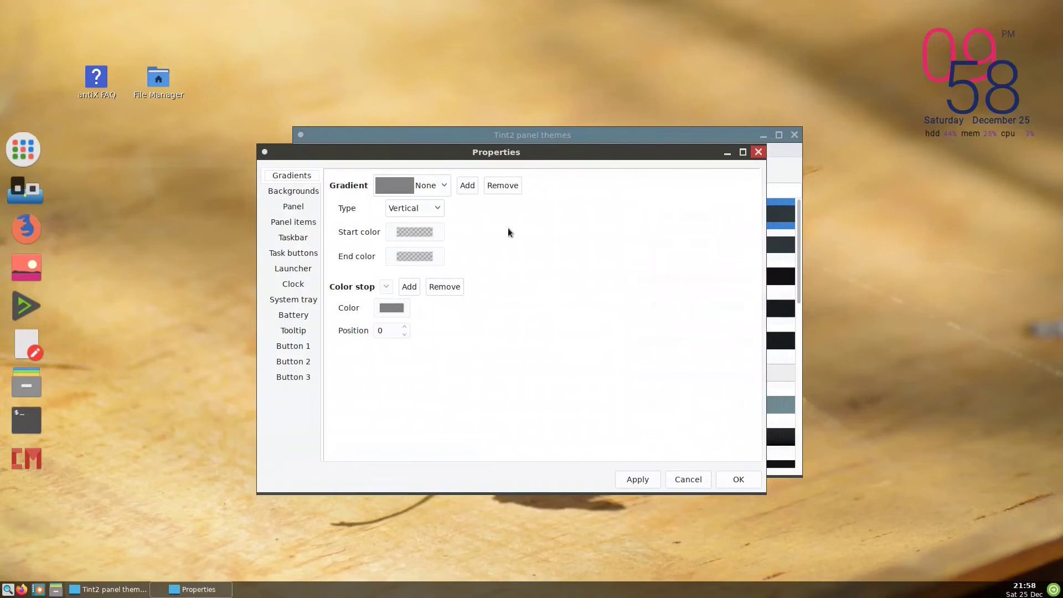
click(294, 208)
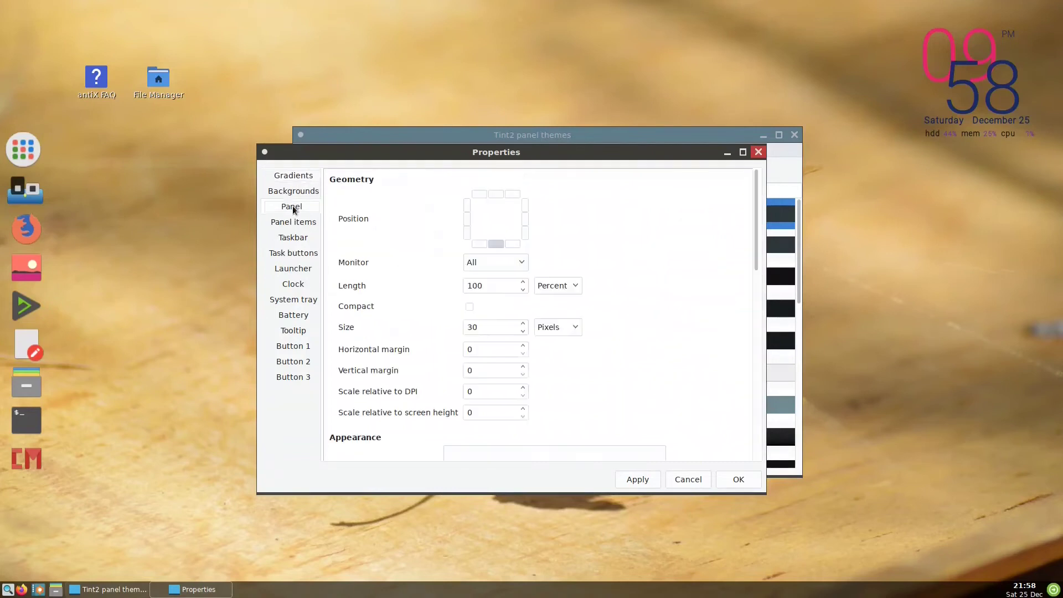
click(292, 222)
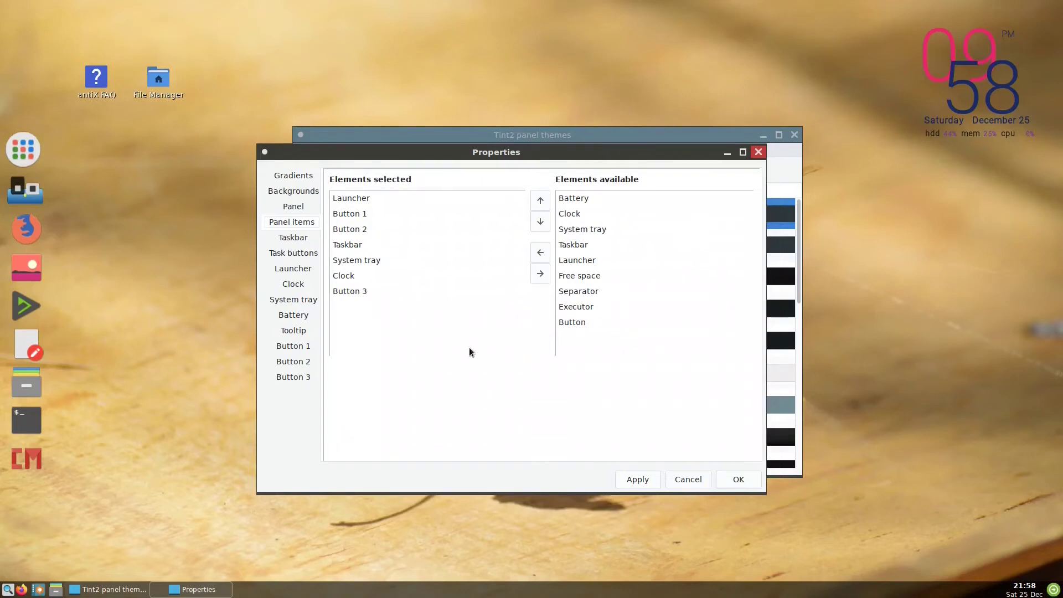
Add two Executor elements, Executor 1 and Executor 2, to the panel items.
click(573, 307)
click(540, 253)
click(541, 254)
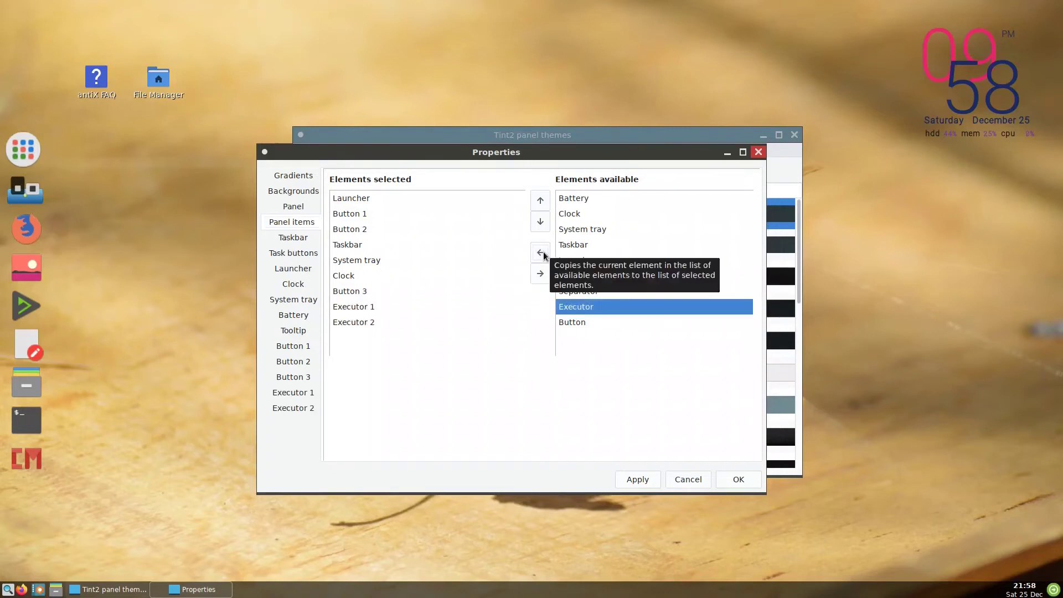
Move Executor 1 and Executor 2 up to follow System tray, then open Executor 1's settings.
click(357, 308)
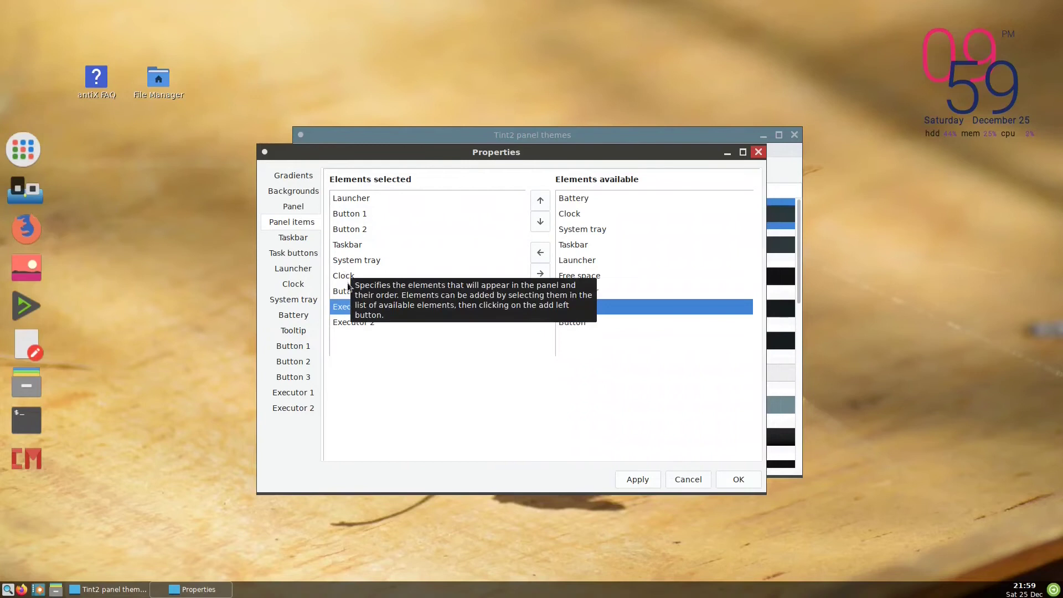
click(541, 202)
click(542, 200)
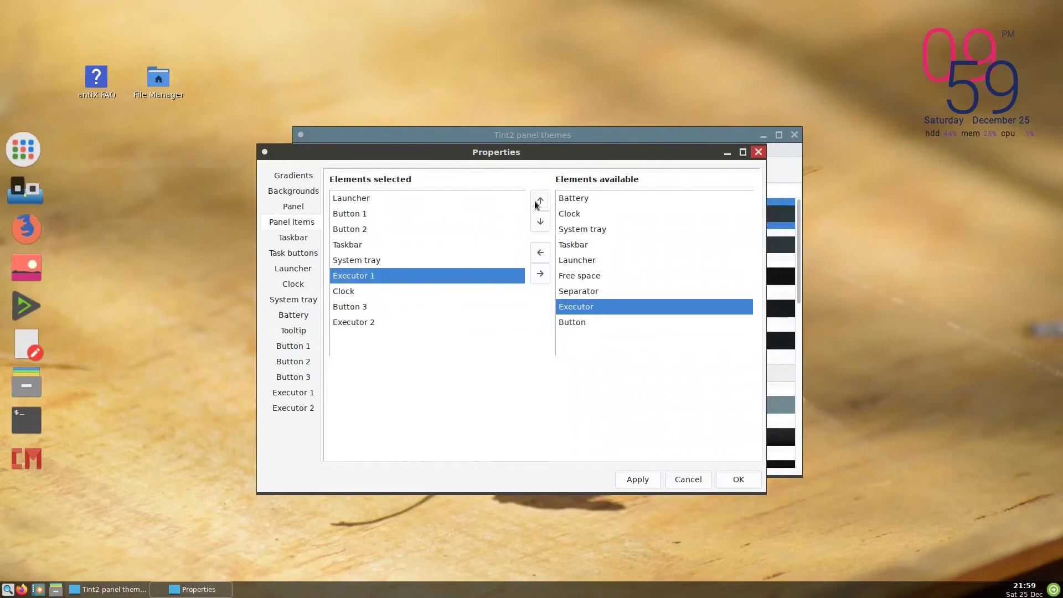
click(365, 322)
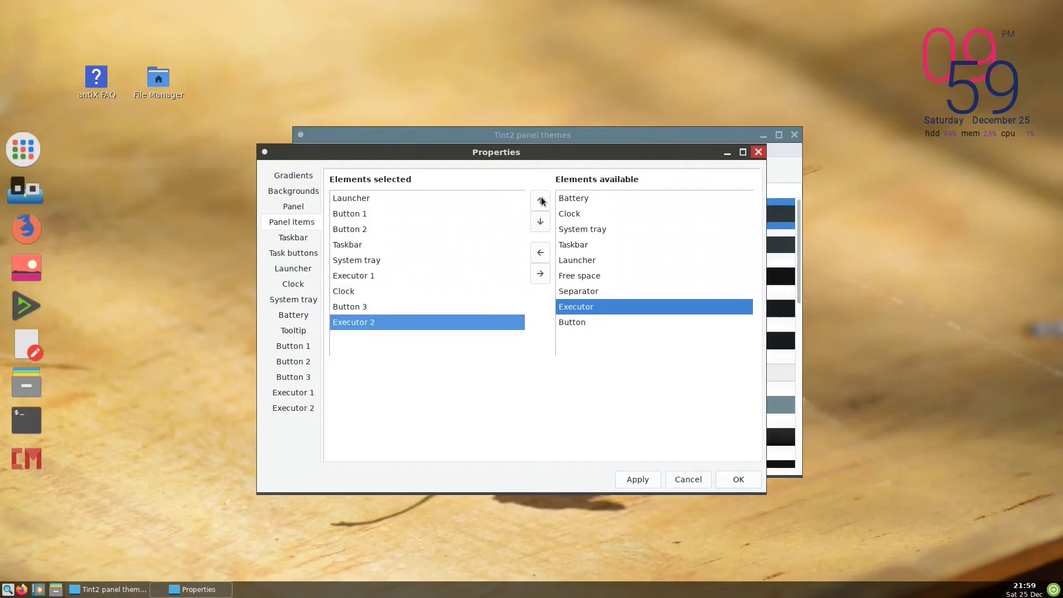
click(541, 200)
click(540, 201)
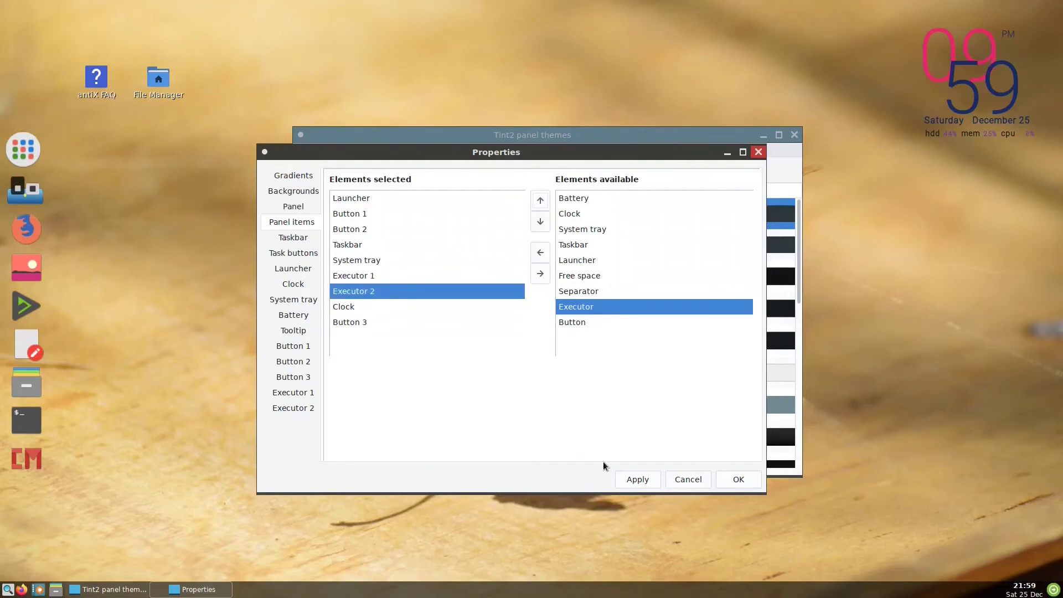
click(291, 393)
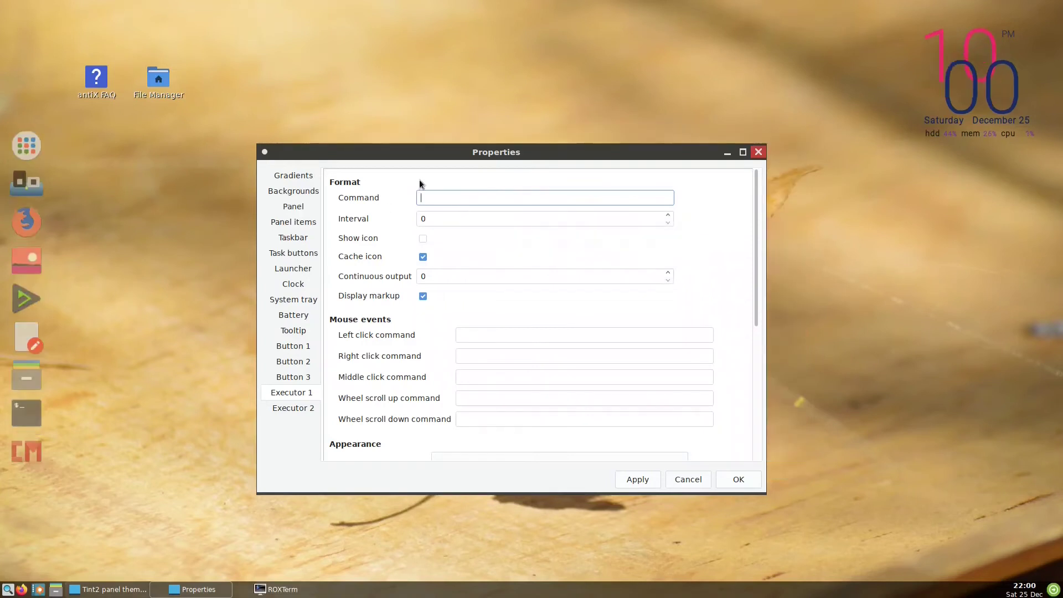
Enter Executor 1's command: top -bn1|grep ^%|awk '{print $4,$6}'|sed -e 's/ /\n/g'.
text(top -bn1|)
text(wk '{print $4)
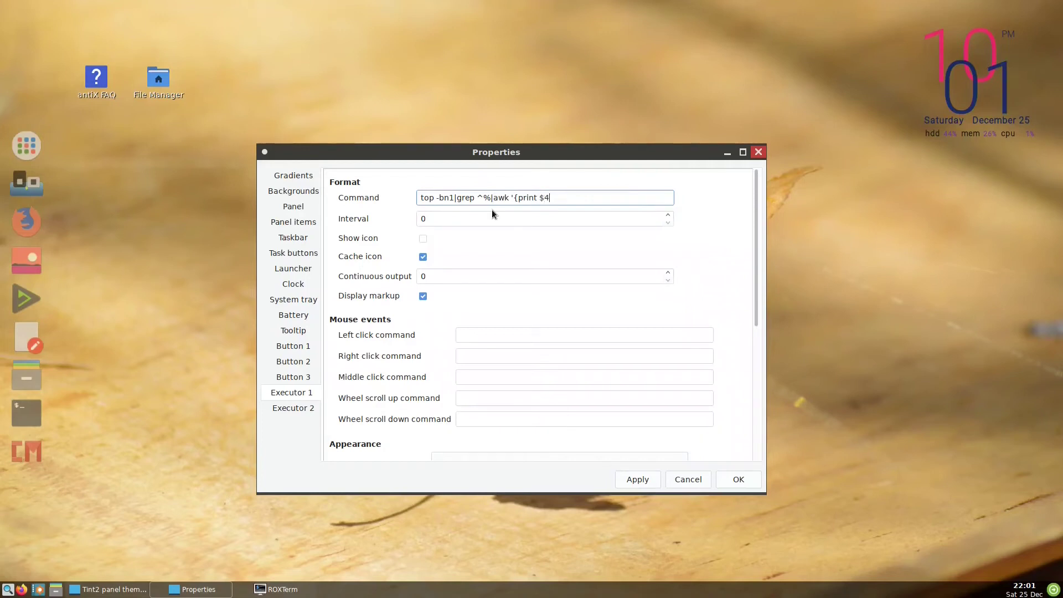
text(,$6}'|sed -e 's/ /\n/g)
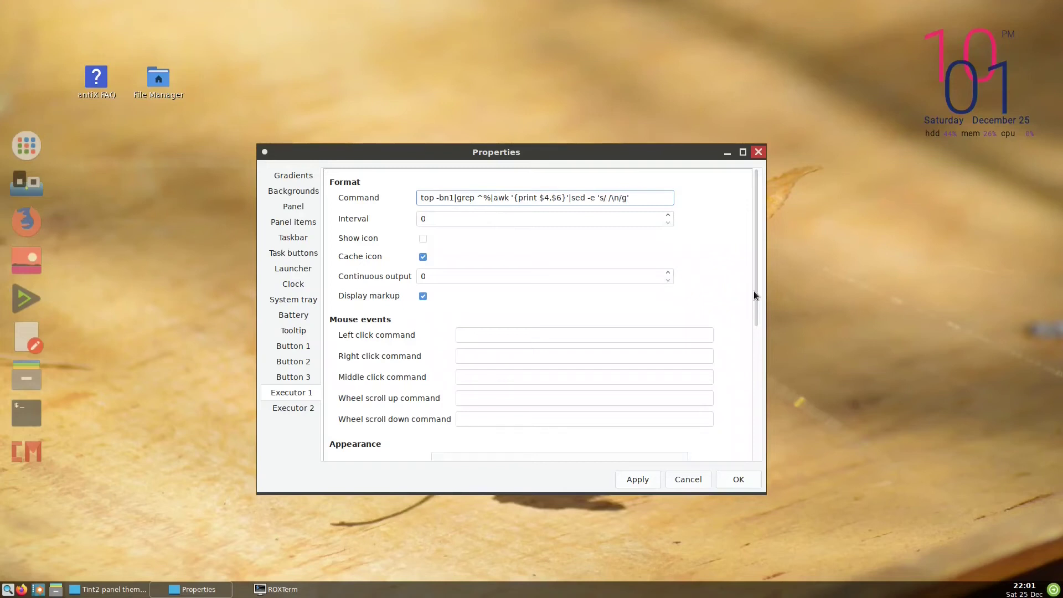
scroll(755, 294, down, 1)
scroll(736, 309, down, 5)
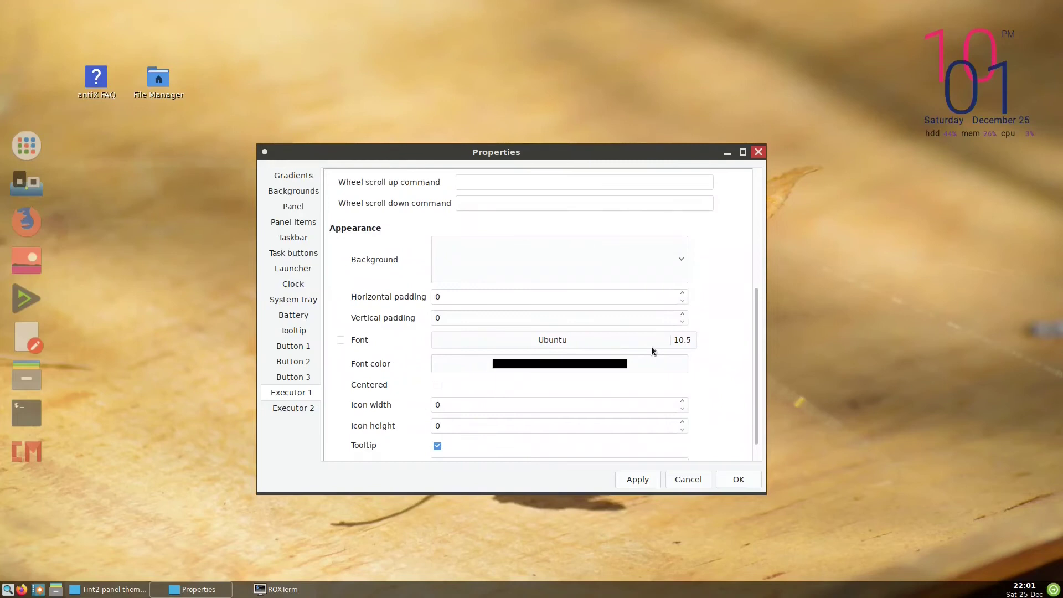
Set Executor 1's font to Sans 9.
click(683, 340)
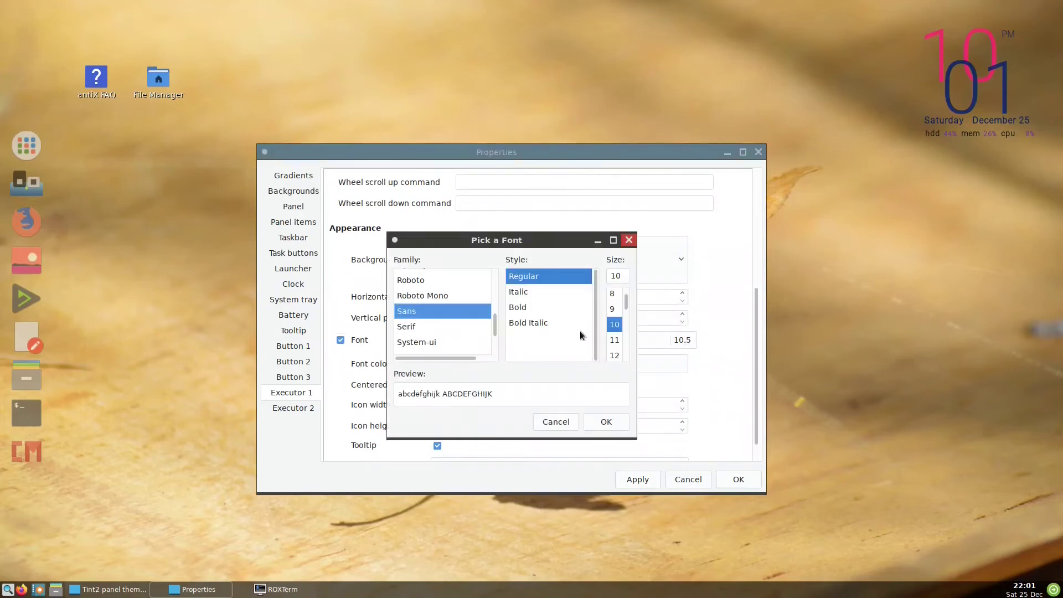
click(613, 309)
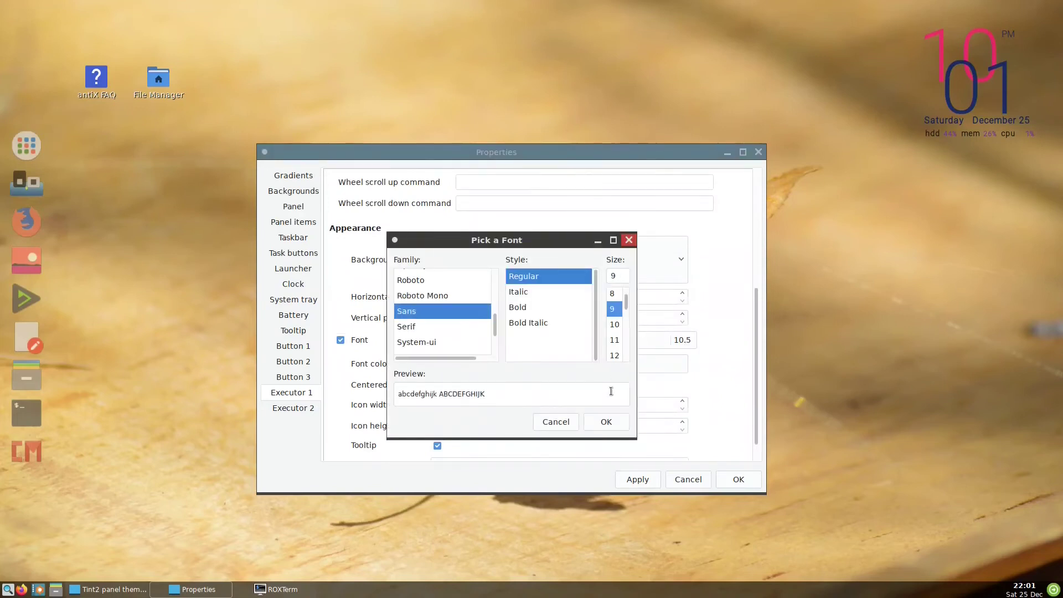
click(606, 422)
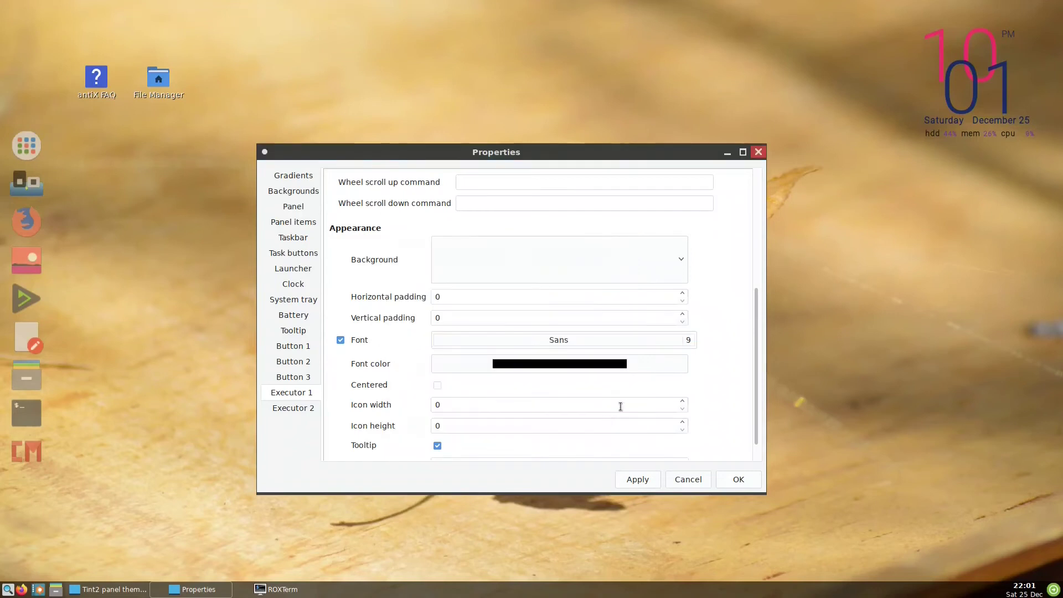
Make Executor 1's font colour light grey #F5F6F7 from the window background, and apply.
click(569, 369)
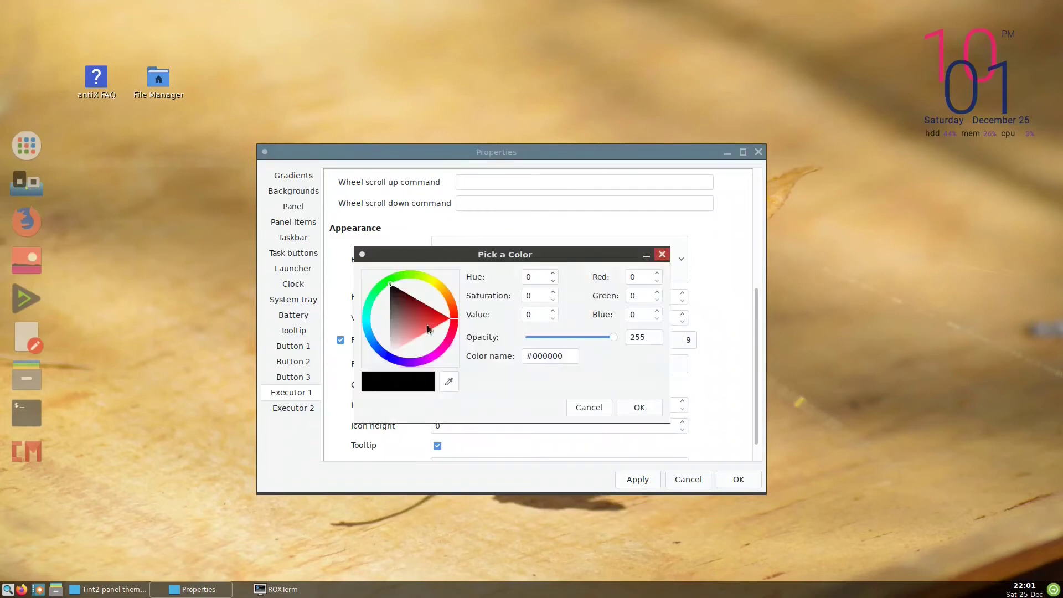
click(448, 381)
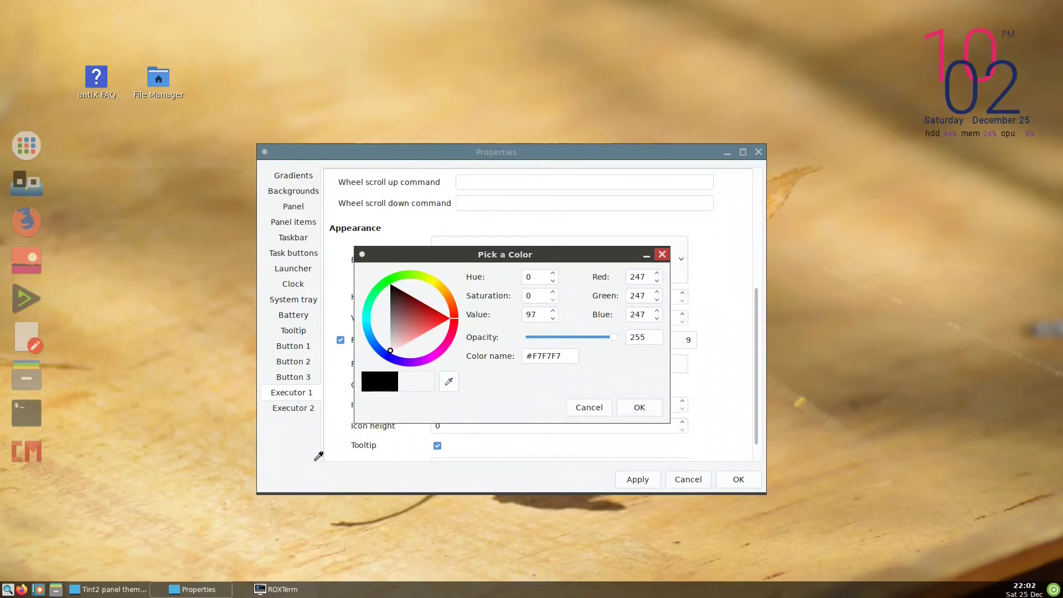
click(340, 448)
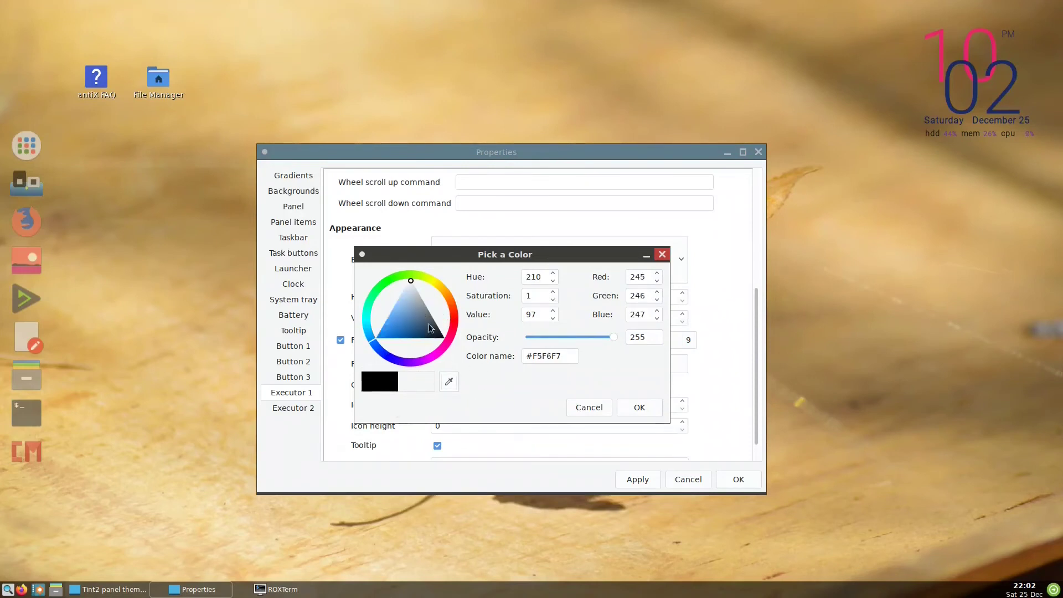
click(650, 407)
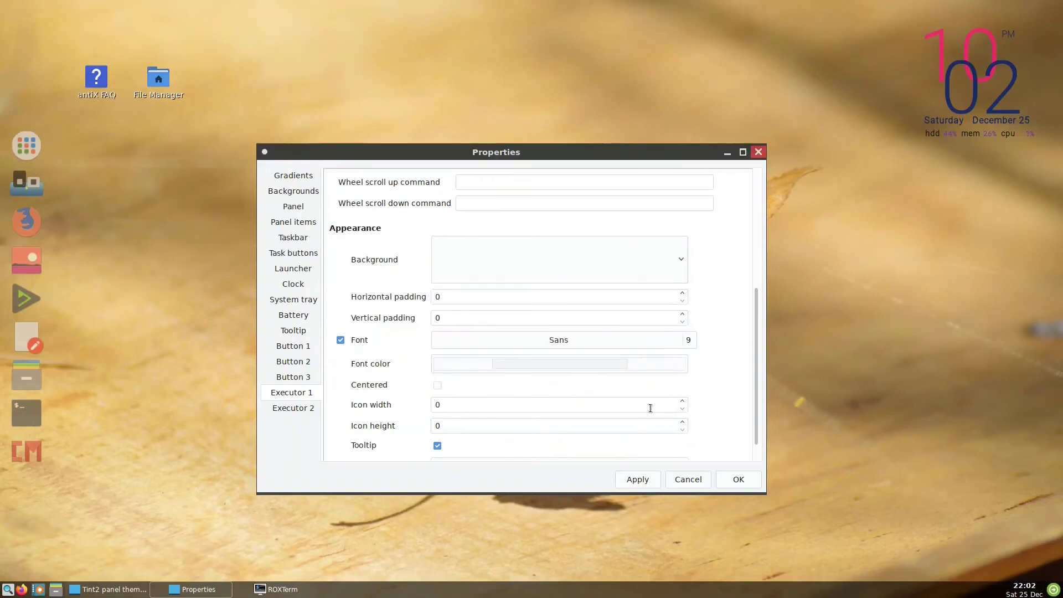
click(636, 482)
Copy Executor 1's command into its Left click command field.
mouse_move(999, 594)
scroll(745, 355, up, 6)
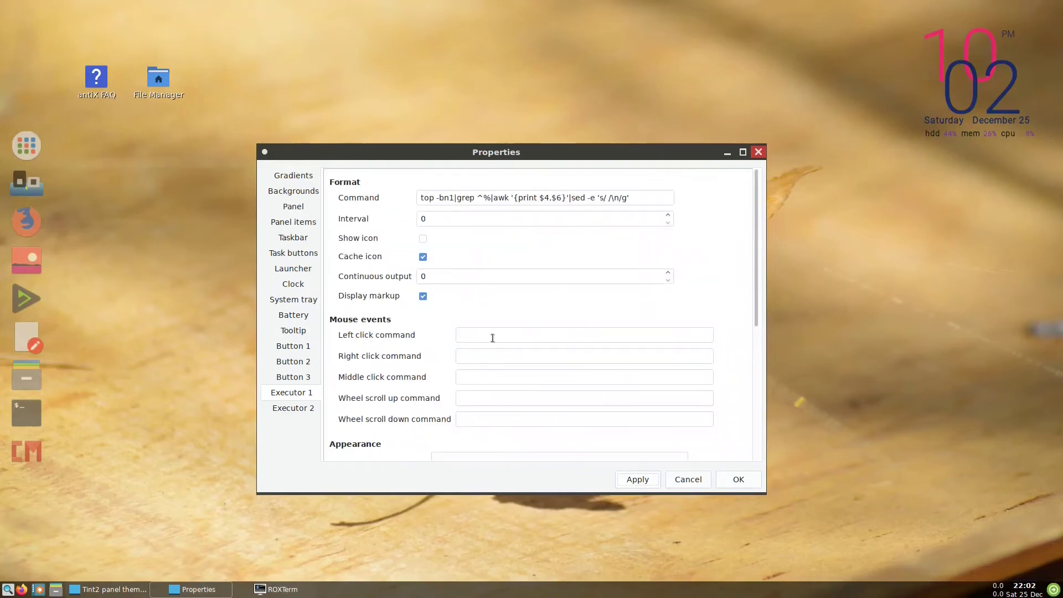
drag(643, 198, 420, 198)
key(cmd+c)
click(465, 336)
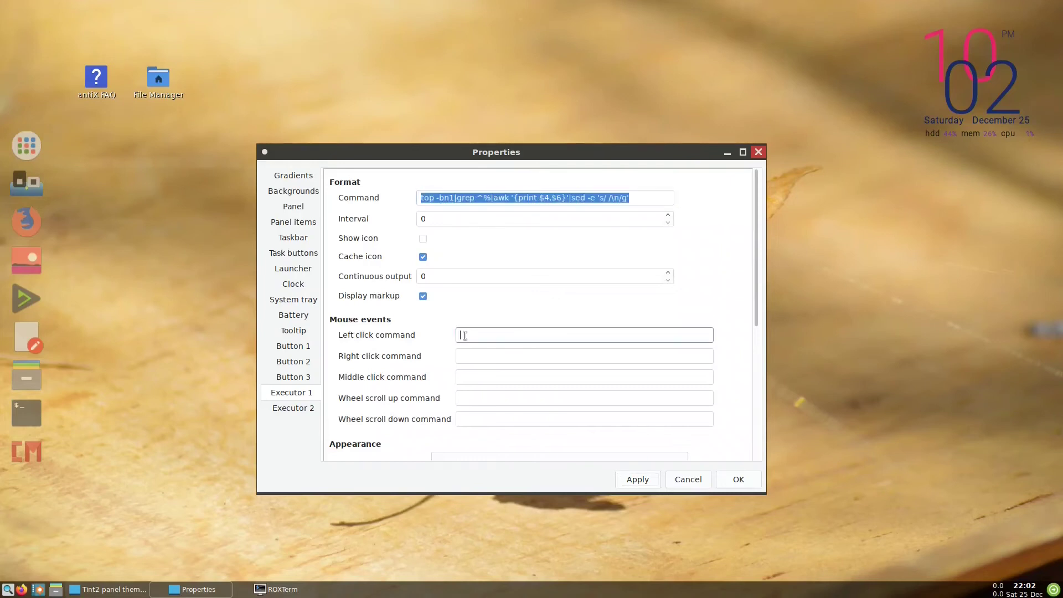
right_click(465, 336)
click(491, 373)
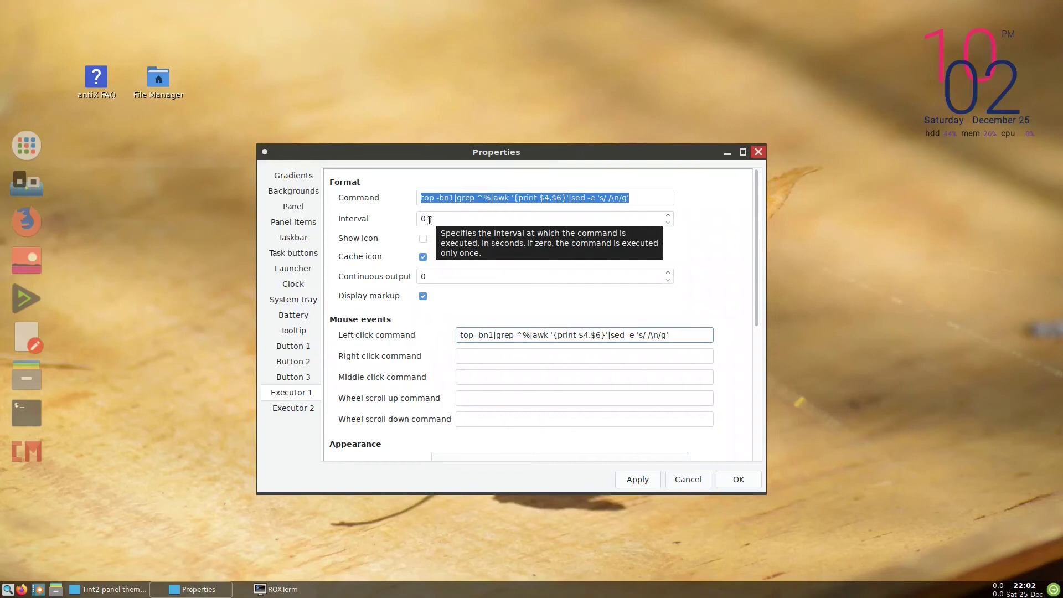
Set Executor 1's interval to 1 second, apply, and open Executor 2's settings.
double_click(428, 221)
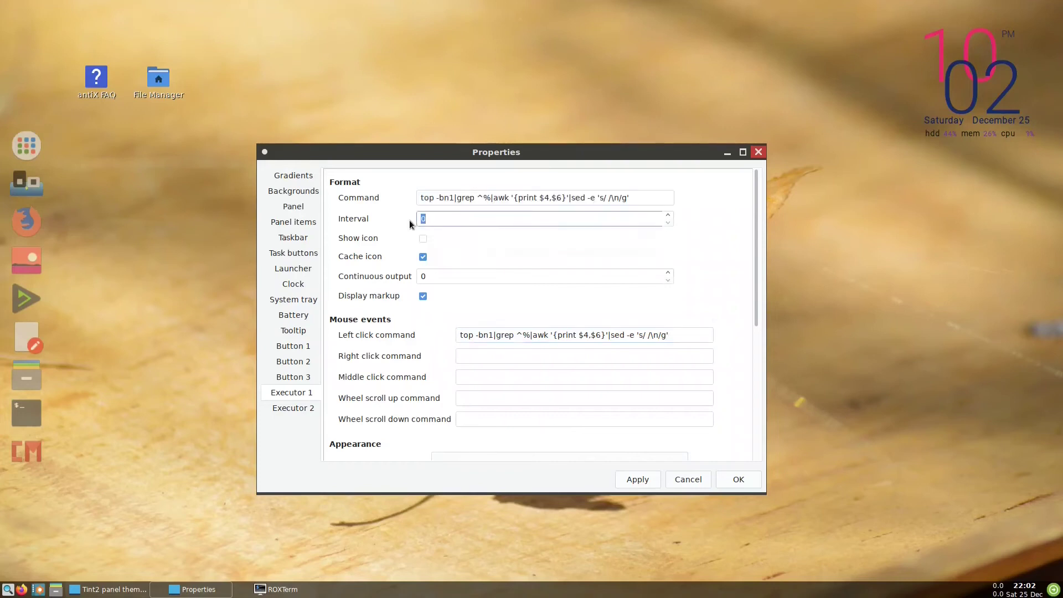
text(1)
click(633, 481)
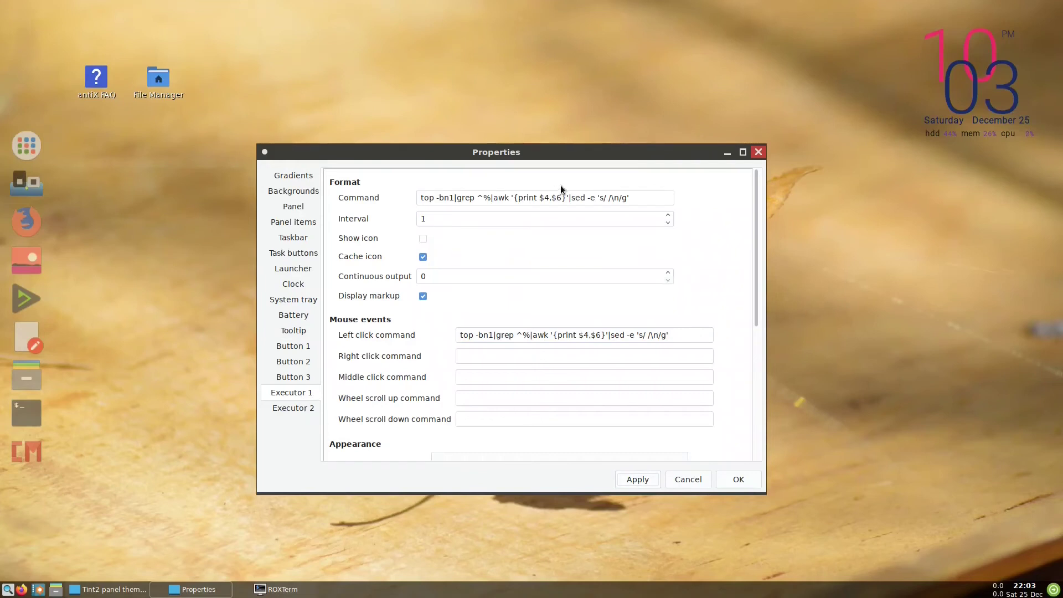
click(296, 410)
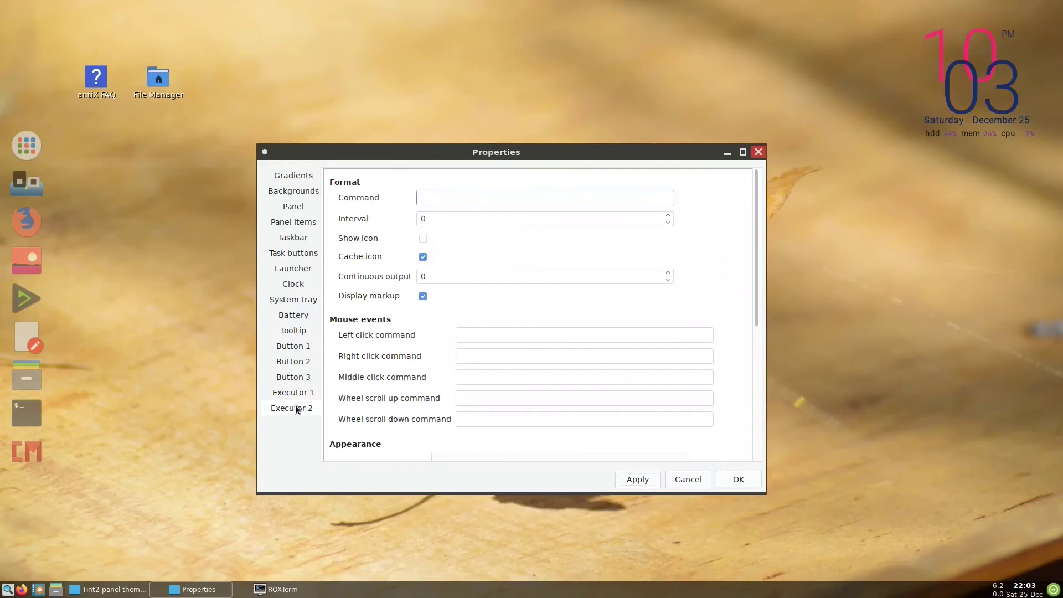
Enter Executor 2's command: top -bn1|grep "MiB M"|awk '{print $8}'.
text(top -bn1|grep "MiB M"|awk '{prin)
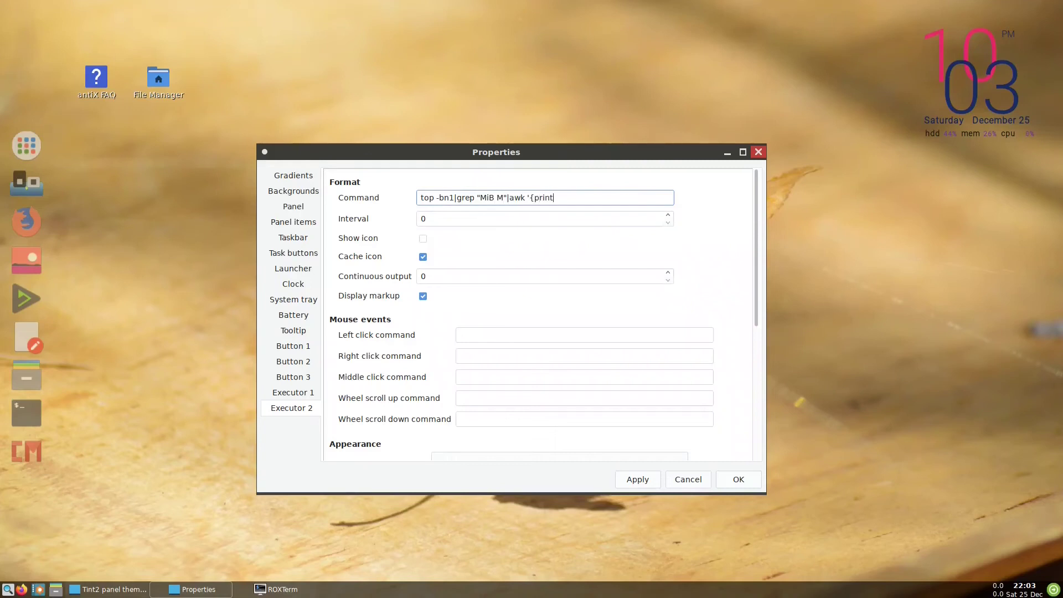
text(t $8}')
scroll(729, 284, down, 5)
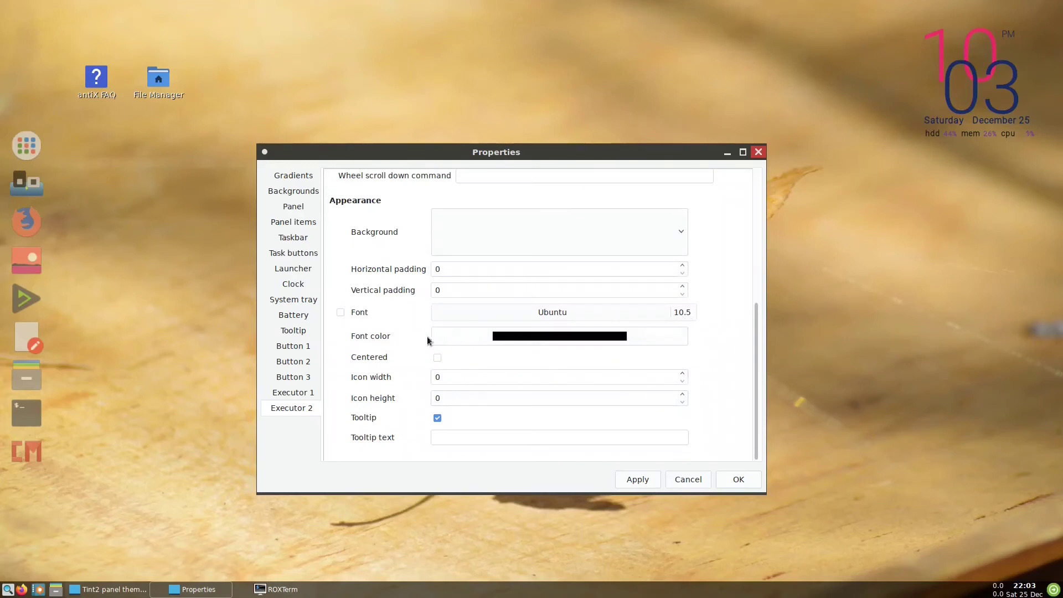
Give Executor 2 light grey #F5F6F7 text sampled from the window background, and apply.
click(539, 335)
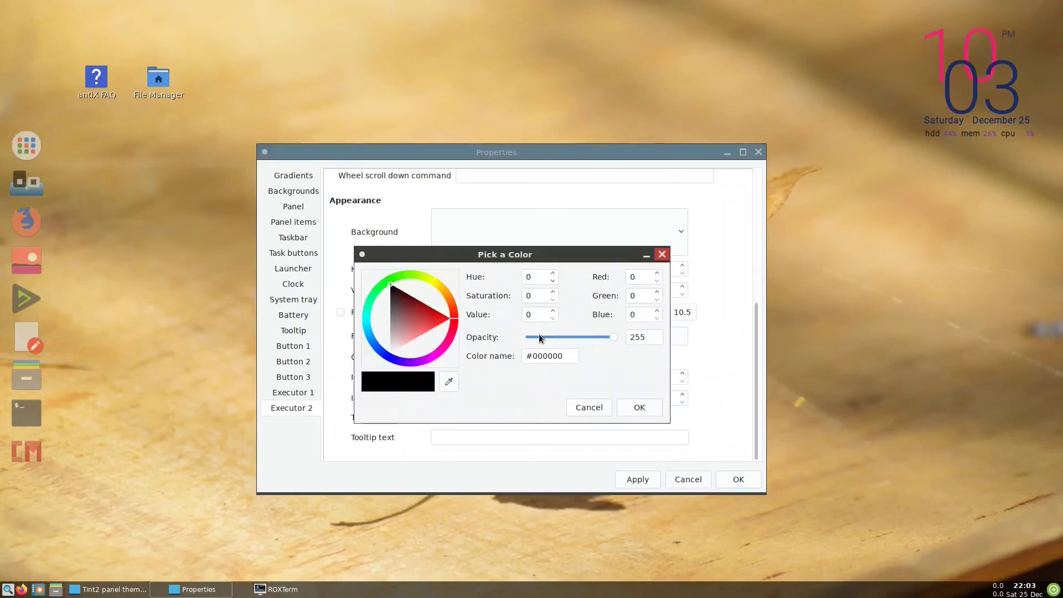
click(449, 381)
click(295, 442)
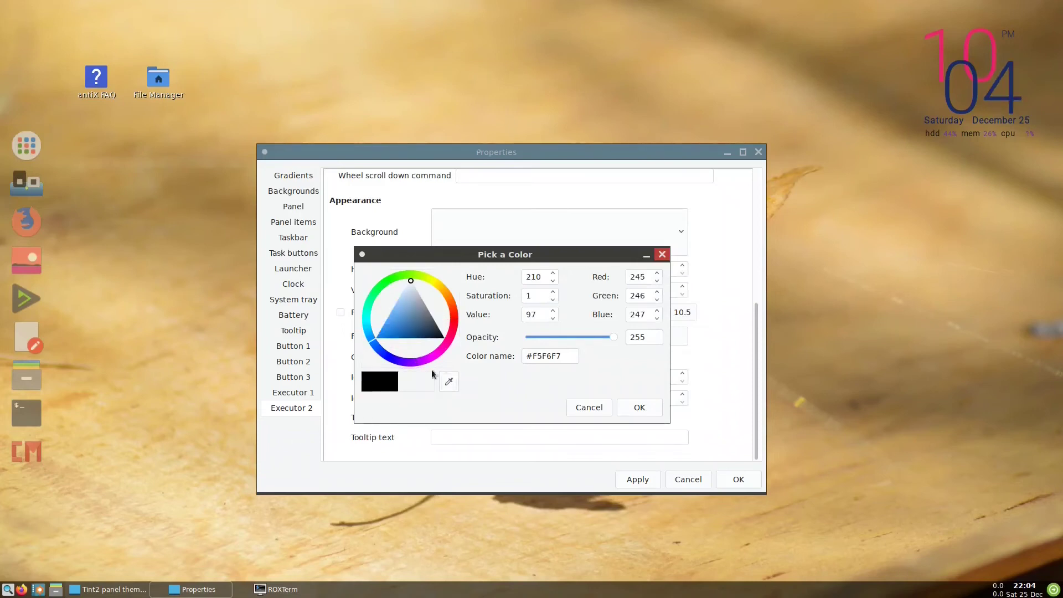
click(640, 407)
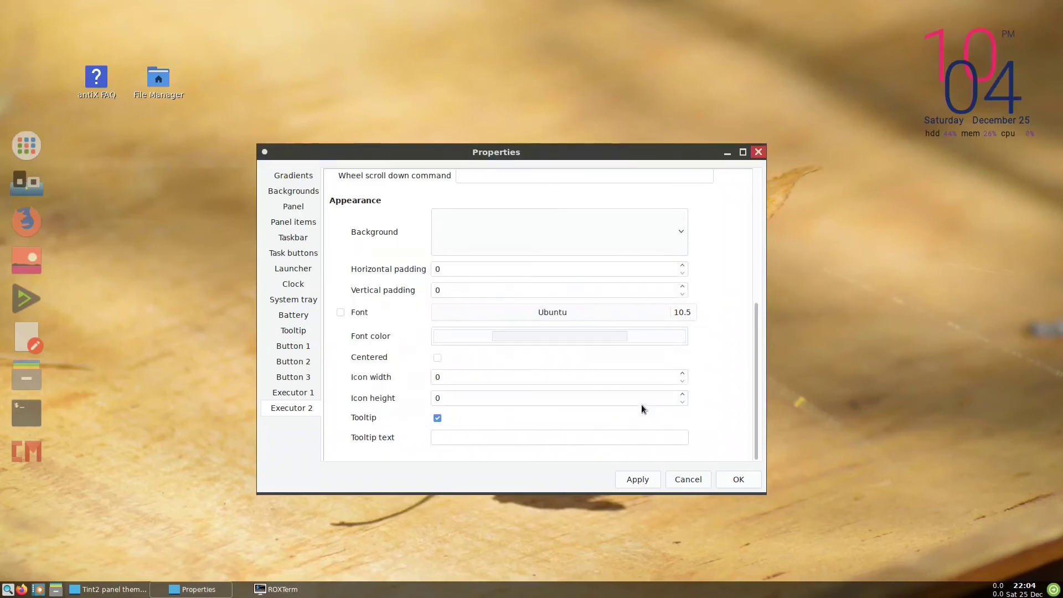
click(638, 480)
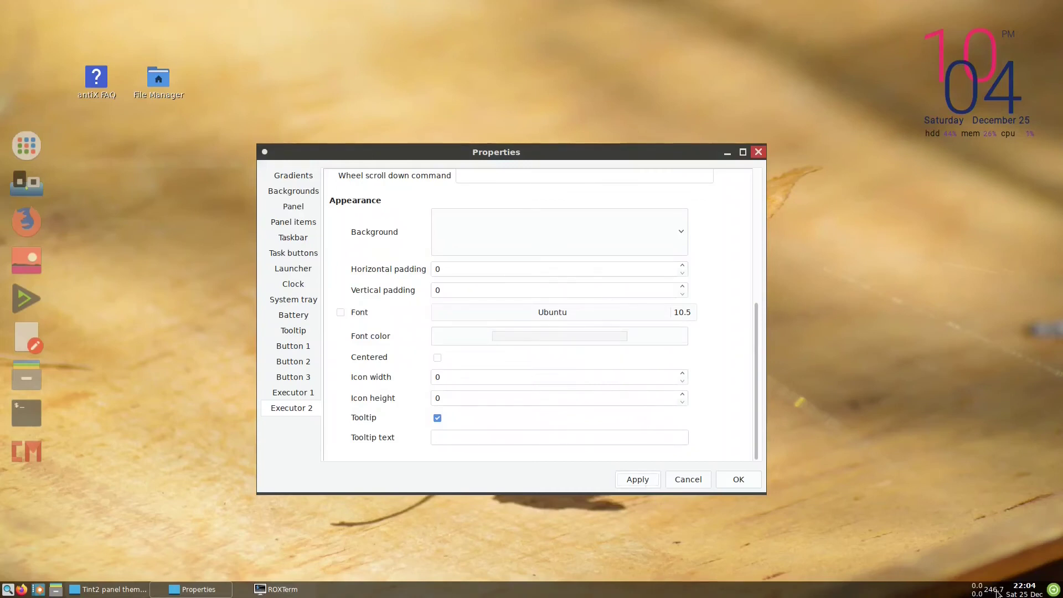
Enter 'RA' as Executor 2's tooltip text.
mouse_move(998, 593)
click(440, 437)
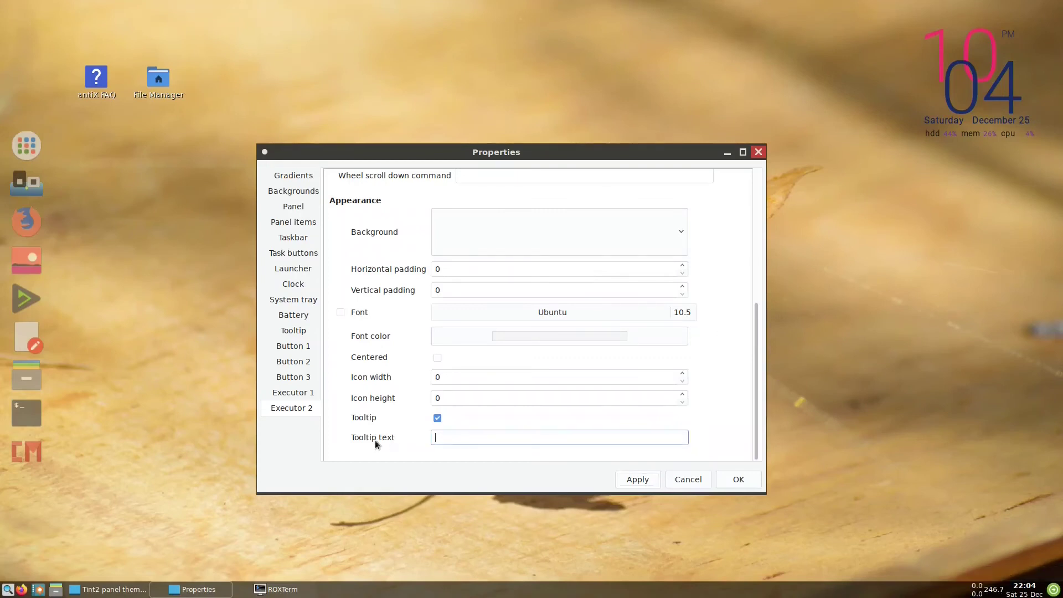
text(RAM)
Set Executor 1's tooltip text to 'CPU' and apply the changes.
scroll(482, 397, up, 5)
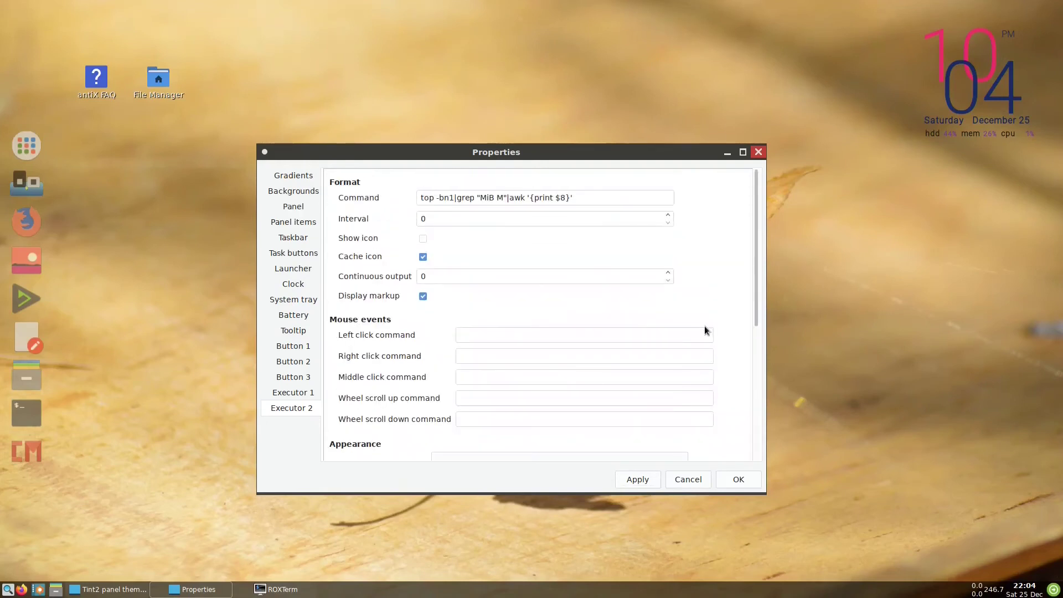
click(297, 393)
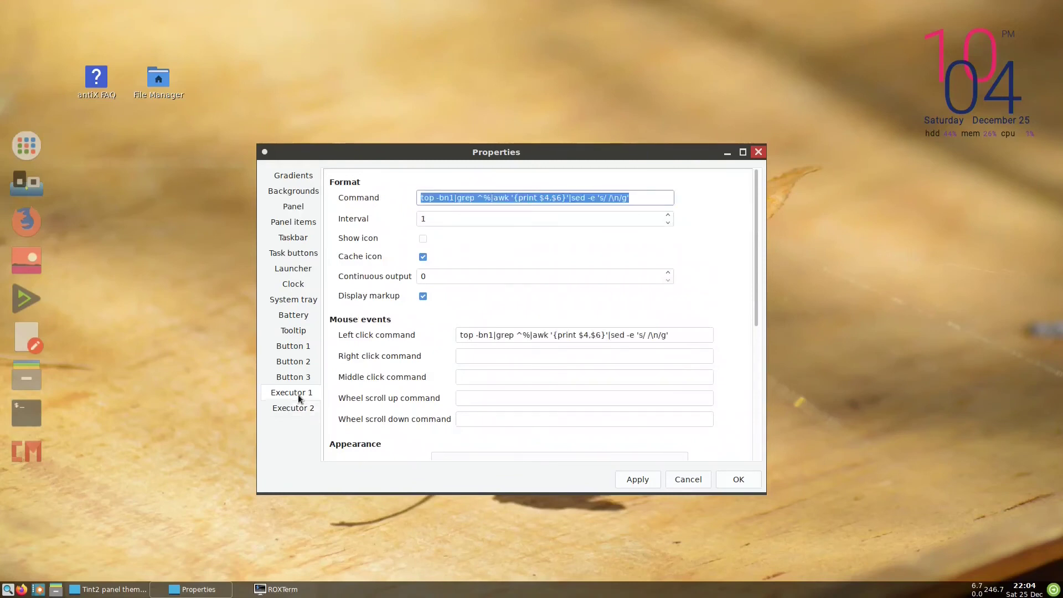
scroll(723, 307, down, 6)
click(448, 439)
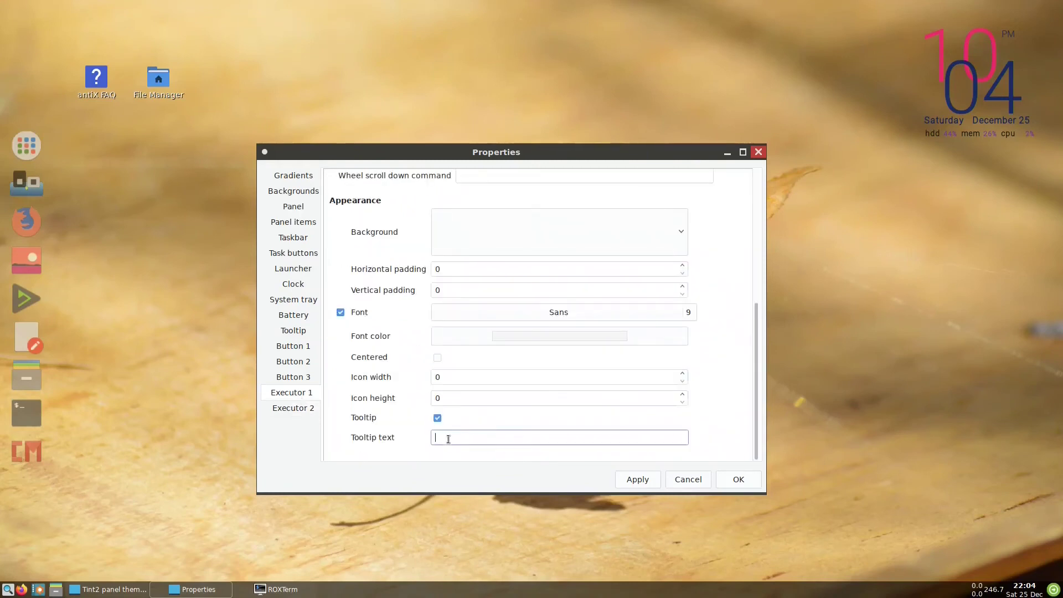
text(CPU)
click(629, 476)
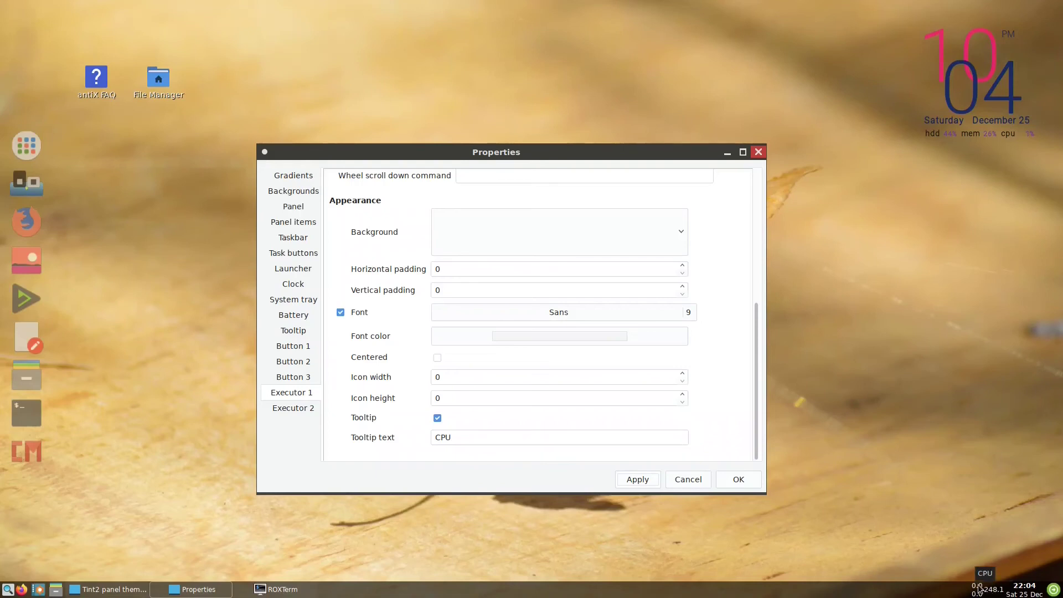
drag(755, 347, 759, 376)
scroll(731, 420, up, 5)
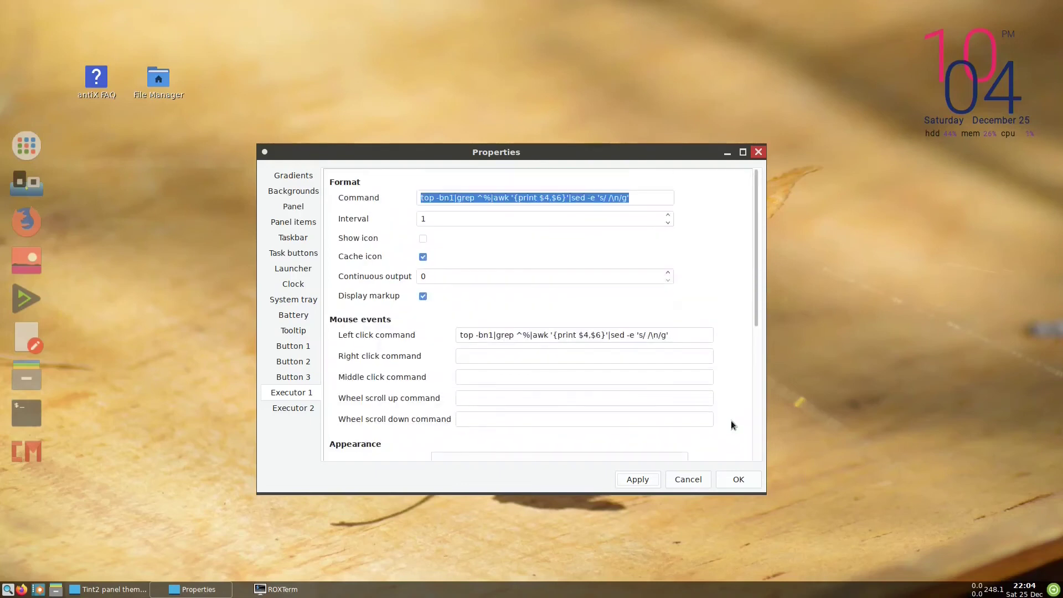
Add a new Button to the panel items, move it up before Clock, and open Button 3.
click(293, 222)
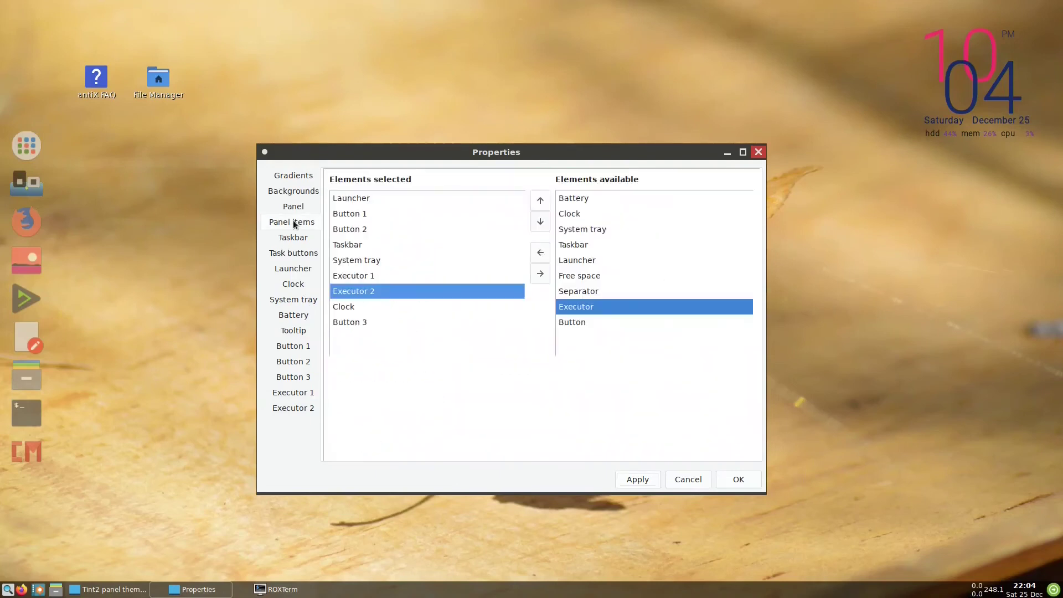
click(573, 322)
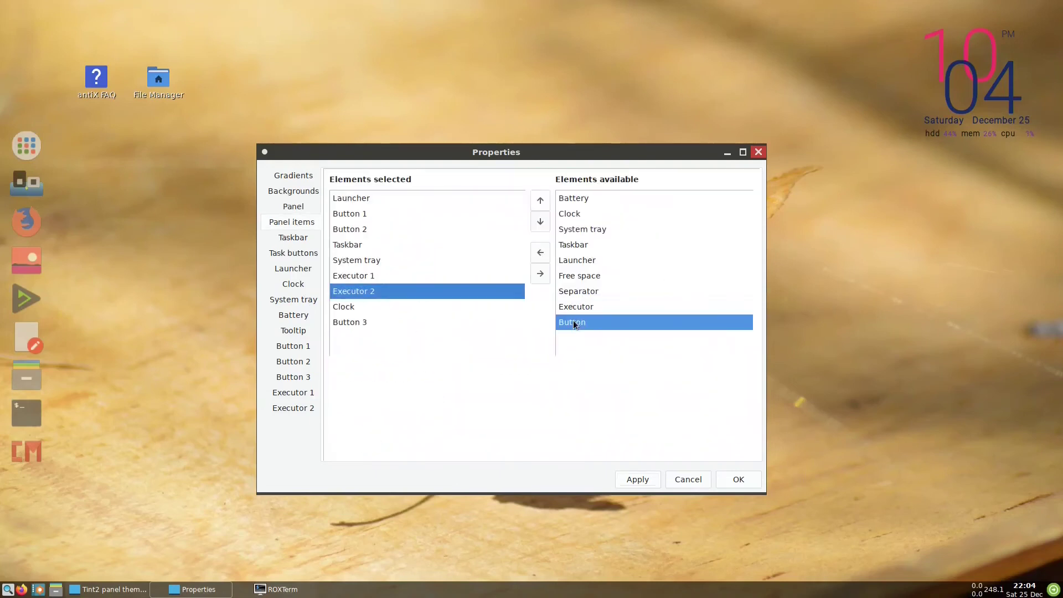
click(539, 253)
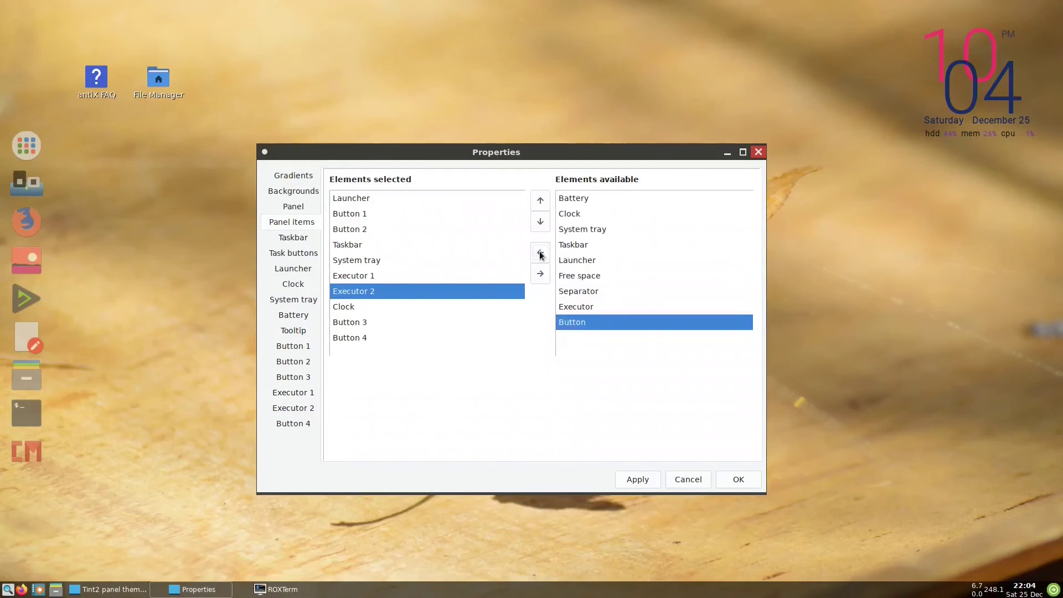
click(358, 336)
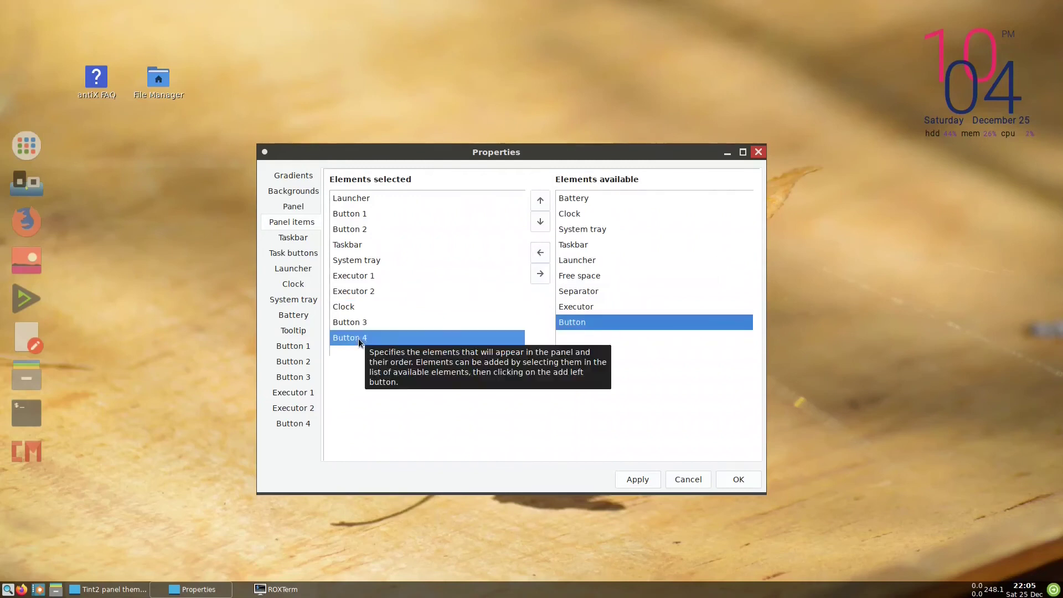
click(541, 200)
click(540, 200)
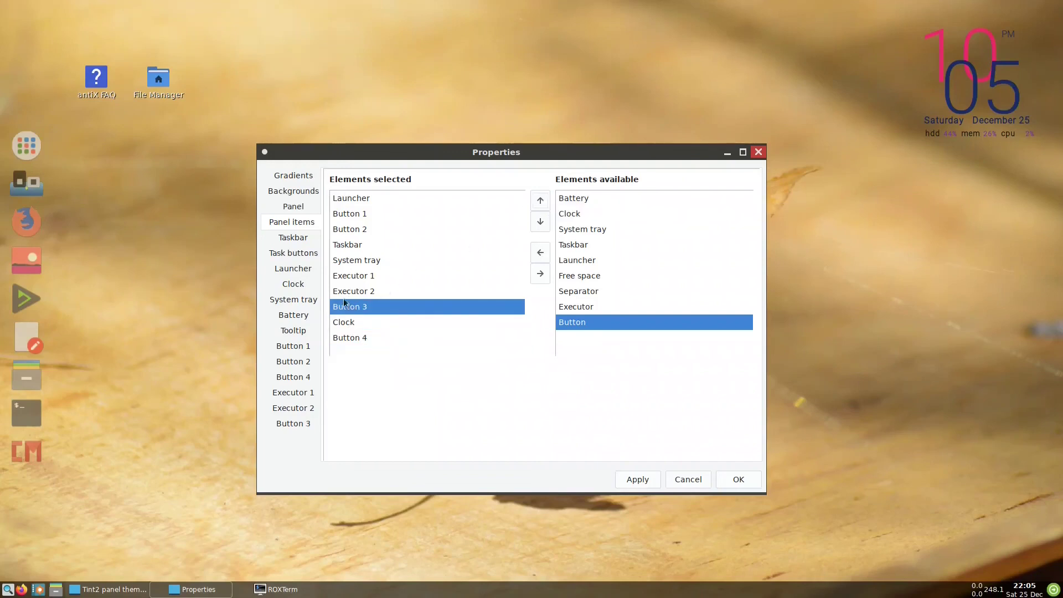
click(294, 423)
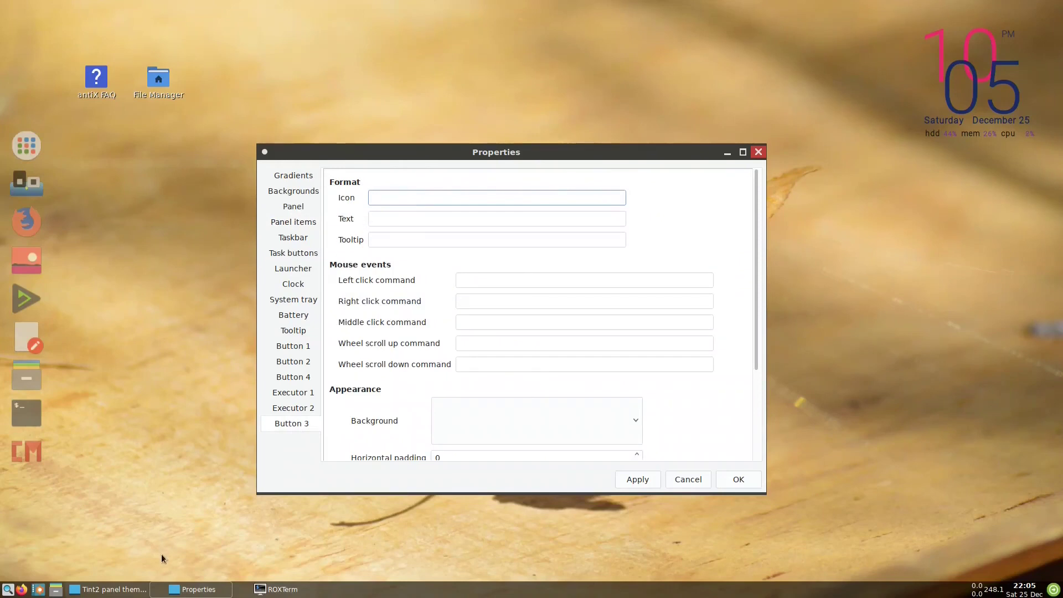
Open the file manager and browse to /usr/share/icons.
click(18, 388)
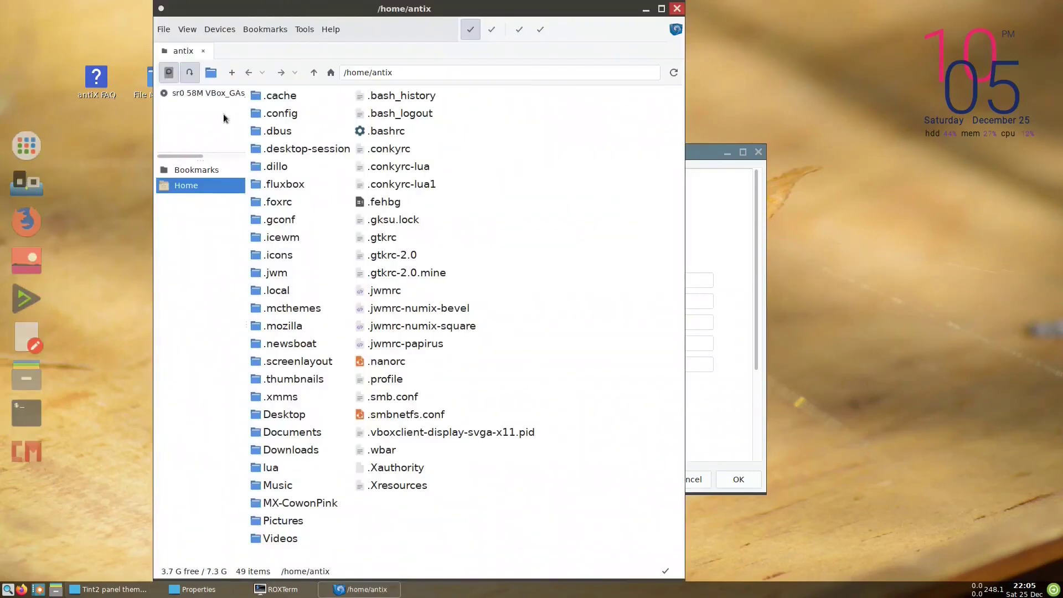
click(278, 201)
click(313, 73)
click(314, 74)
double_click(275, 413)
click(276, 288)
double_click(276, 273)
click(302, 221)
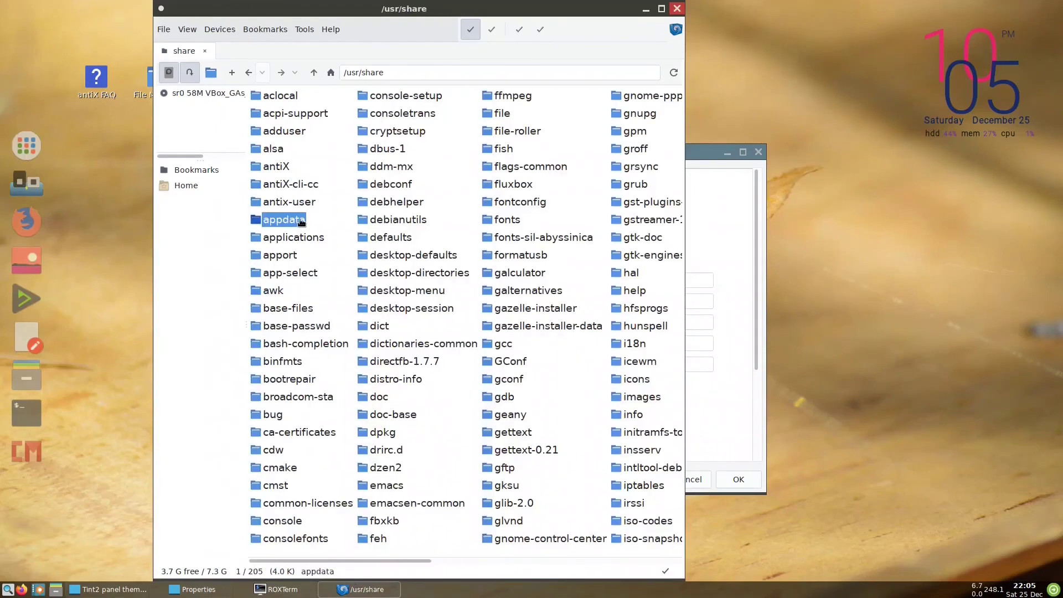
text(ico)
key(Return)
Copy atunes.png from papirus-antix/48x48/apps and return to Tint2 Properties.
double_click(295, 397)
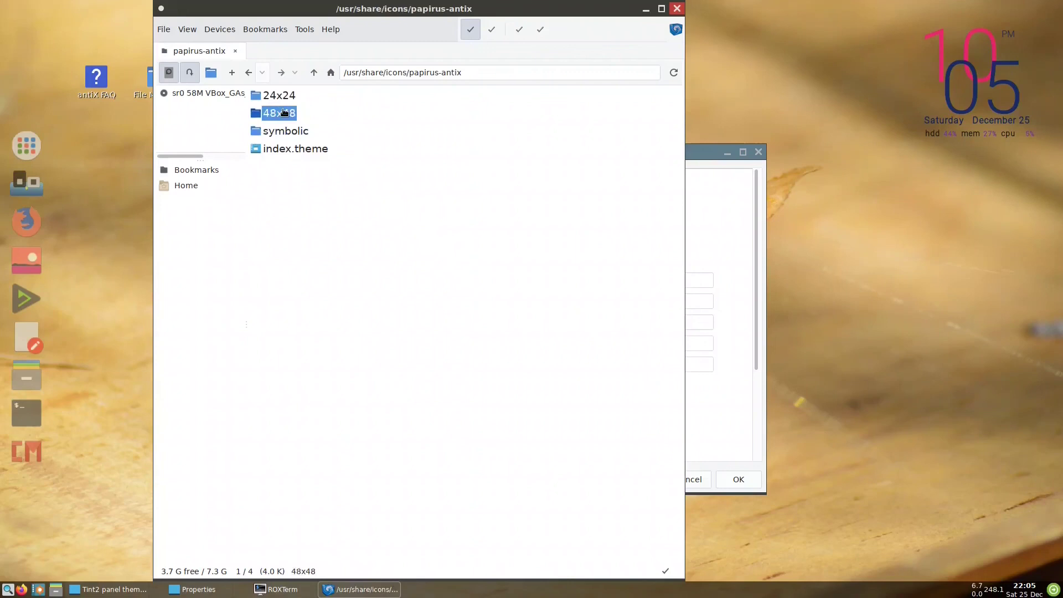
double_click(278, 114)
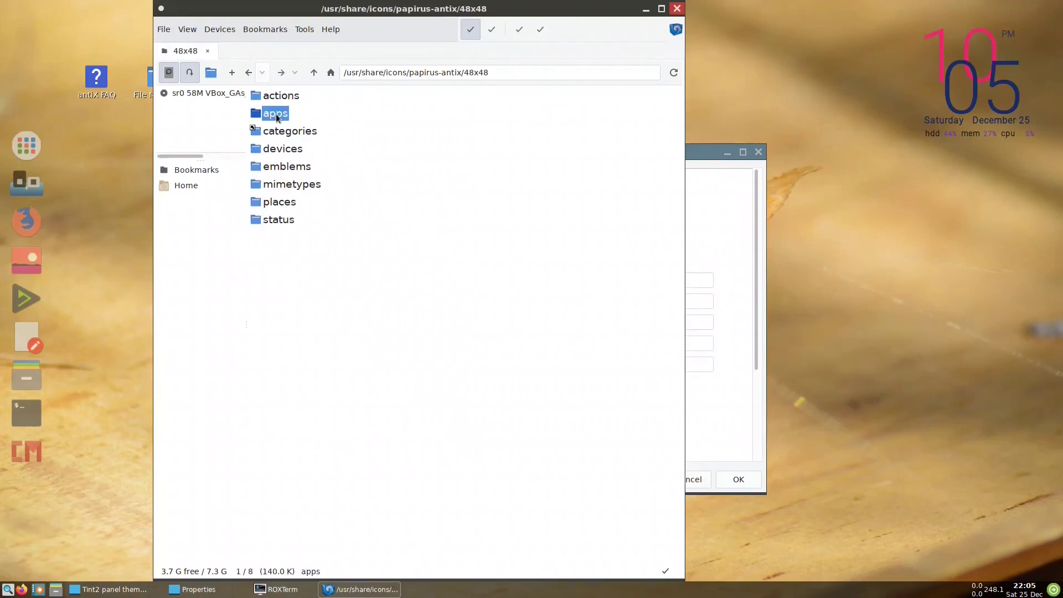
double_click(277, 114)
click(296, 151)
text(v)
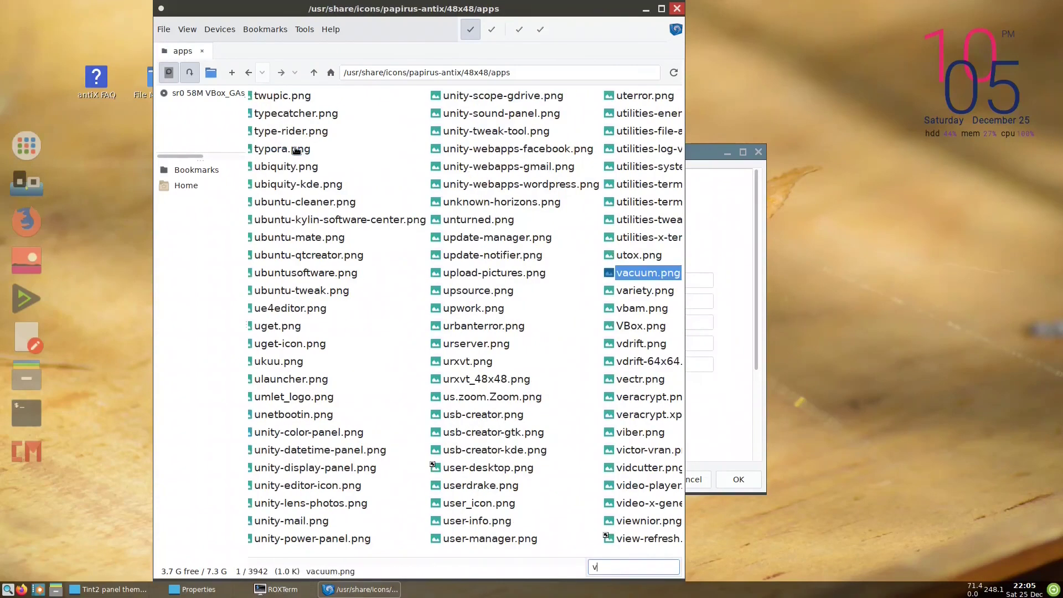
text(ol)
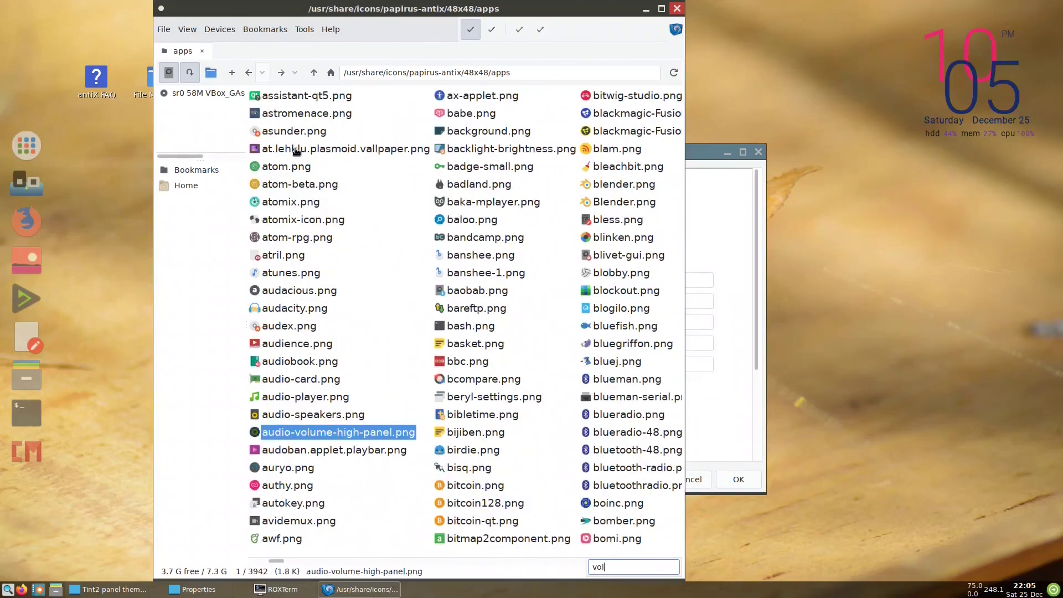
click(299, 274)
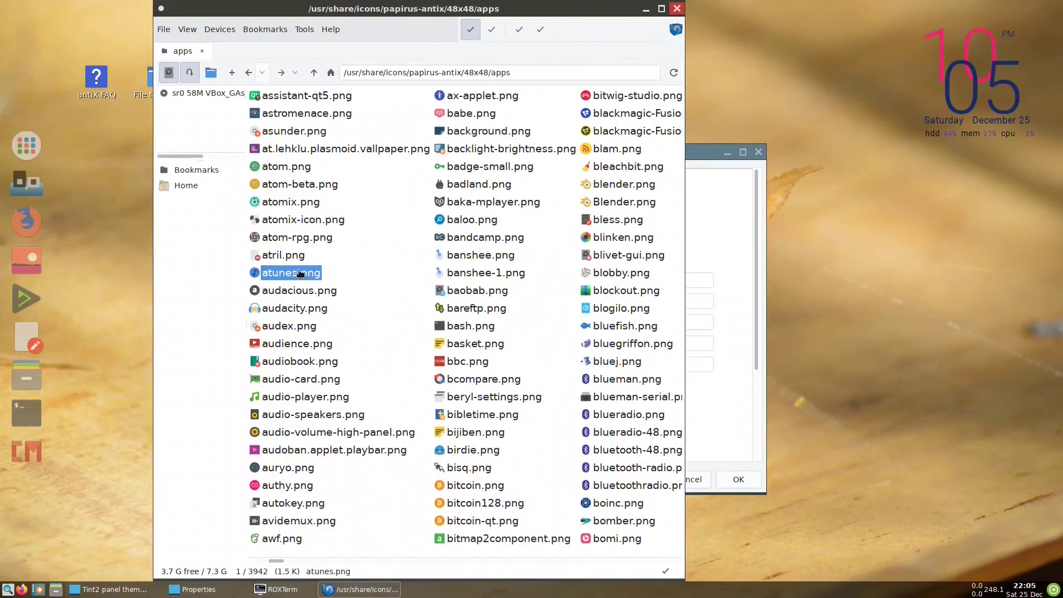
right_click(299, 273)
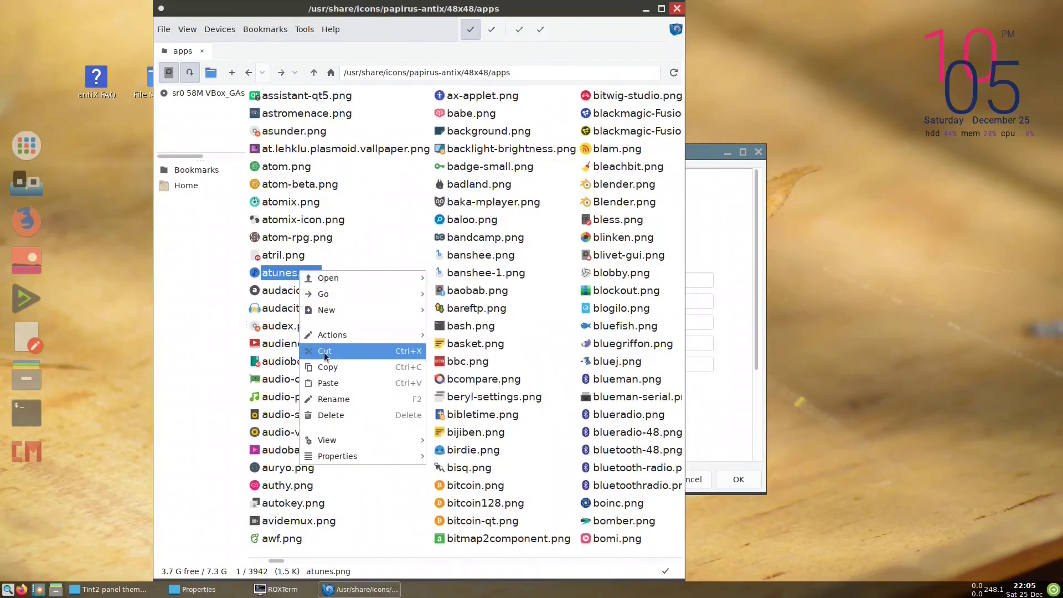
click(325, 355)
click(728, 363)
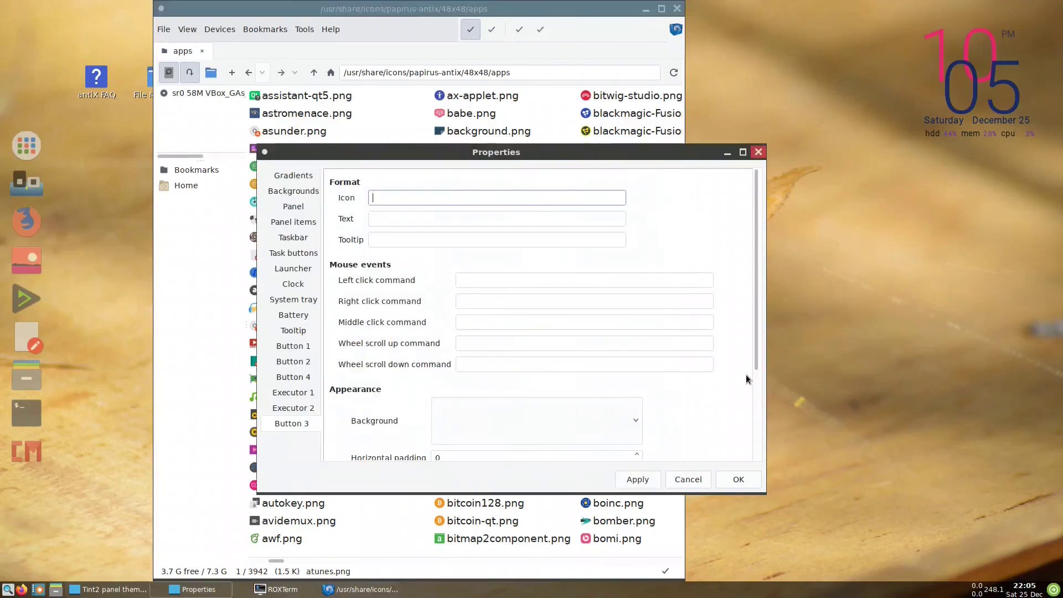
Set the button icon to the pasted atunes.png path and its left-click command to yad-volume.
right_click(416, 198)
click(435, 234)
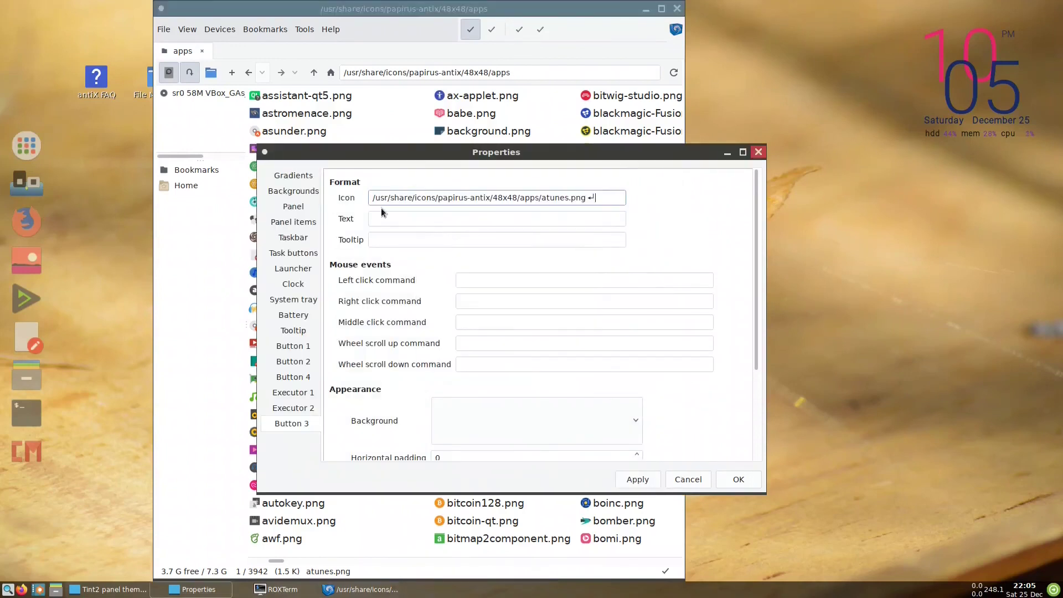
click(480, 281)
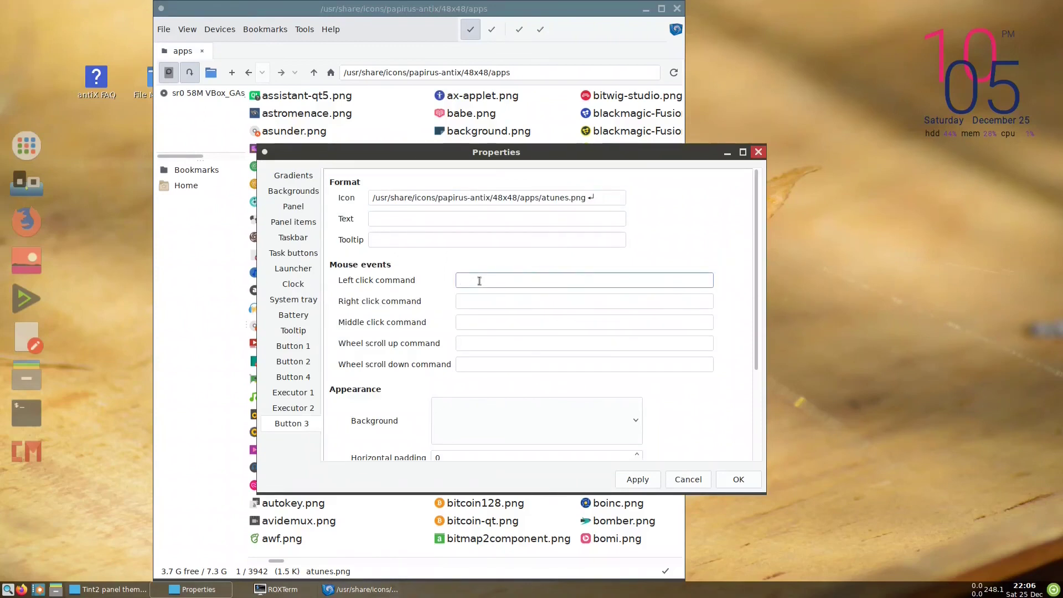
click(598, 197)
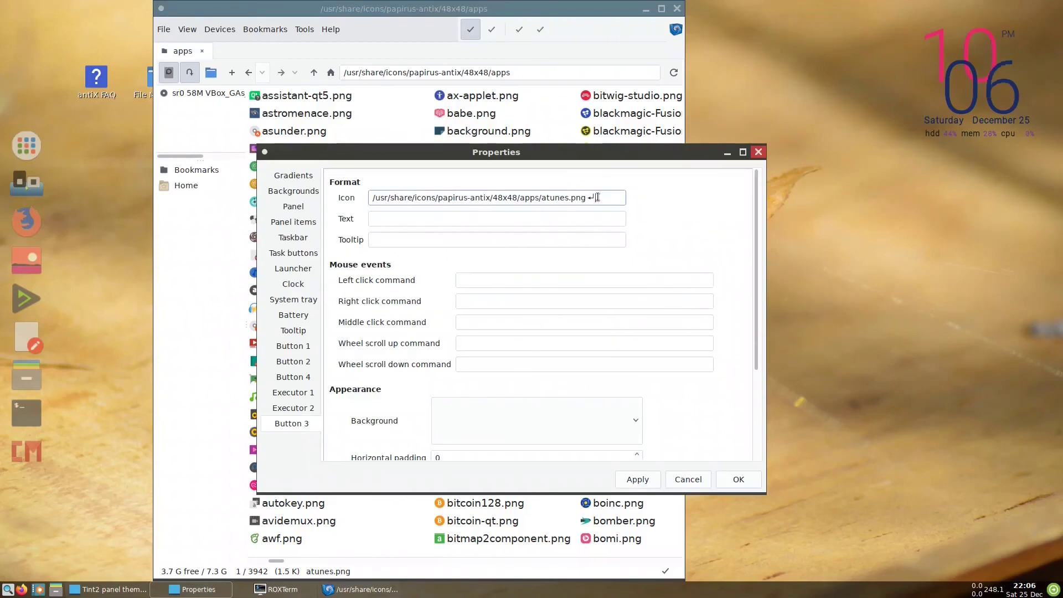
key(BackSpace)
click(474, 279)
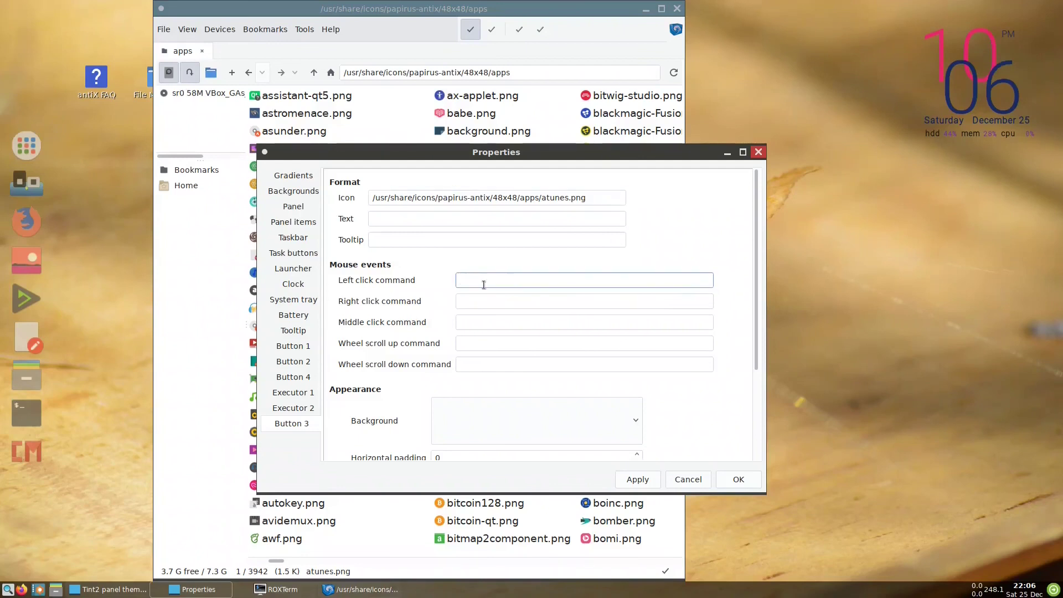
text(yad-volume)
Apply the settings and test the new volume button by lowering the volume slightly.
click(632, 481)
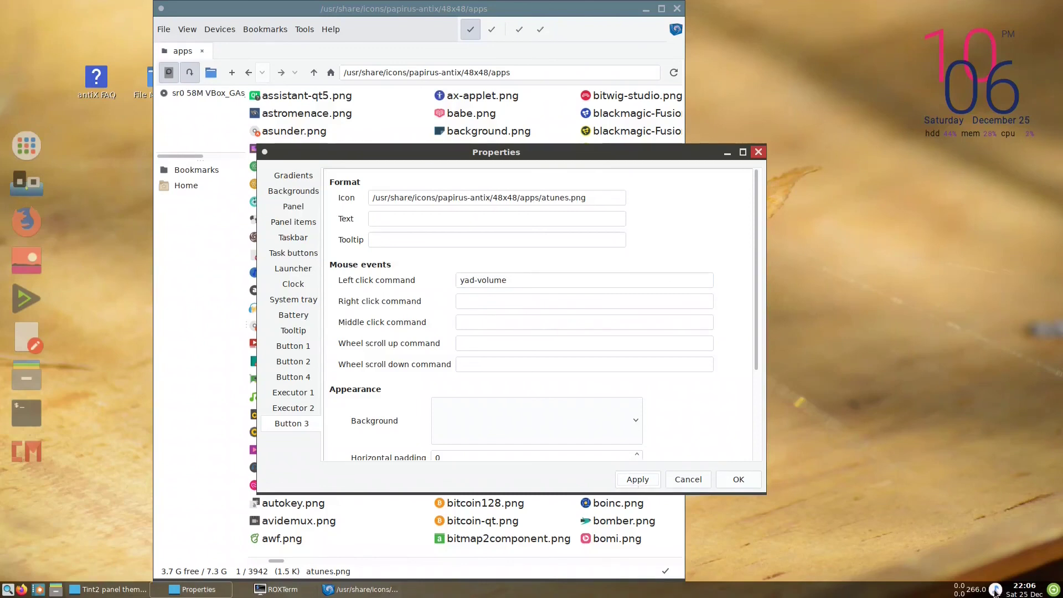
click(995, 591)
mouse_move(995, 549)
mouse_down()
mouse_move(996, 593)
mouse_move(995, 556)
mouse_up()
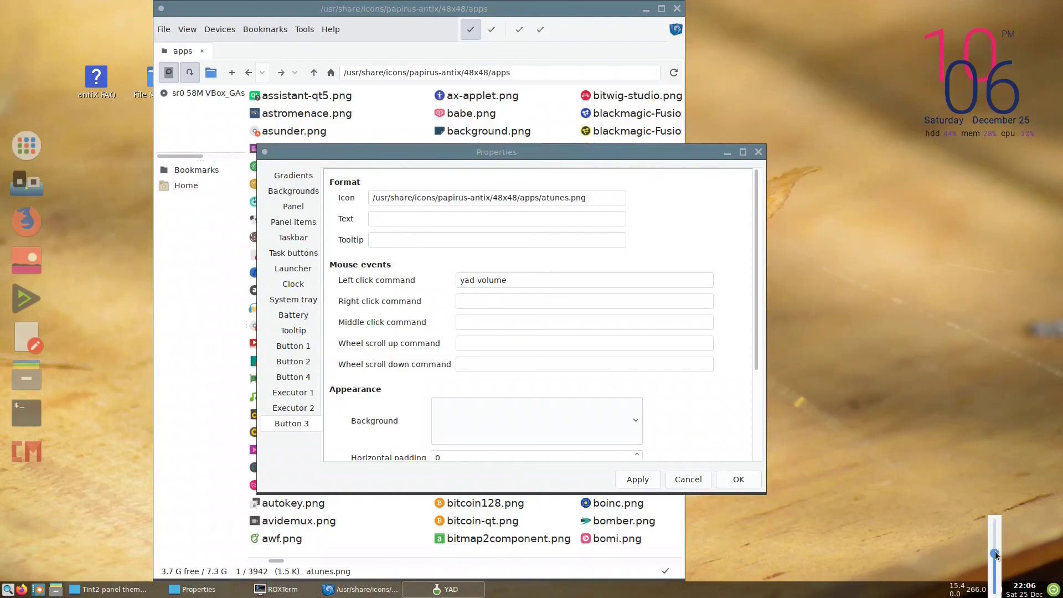
click(993, 590)
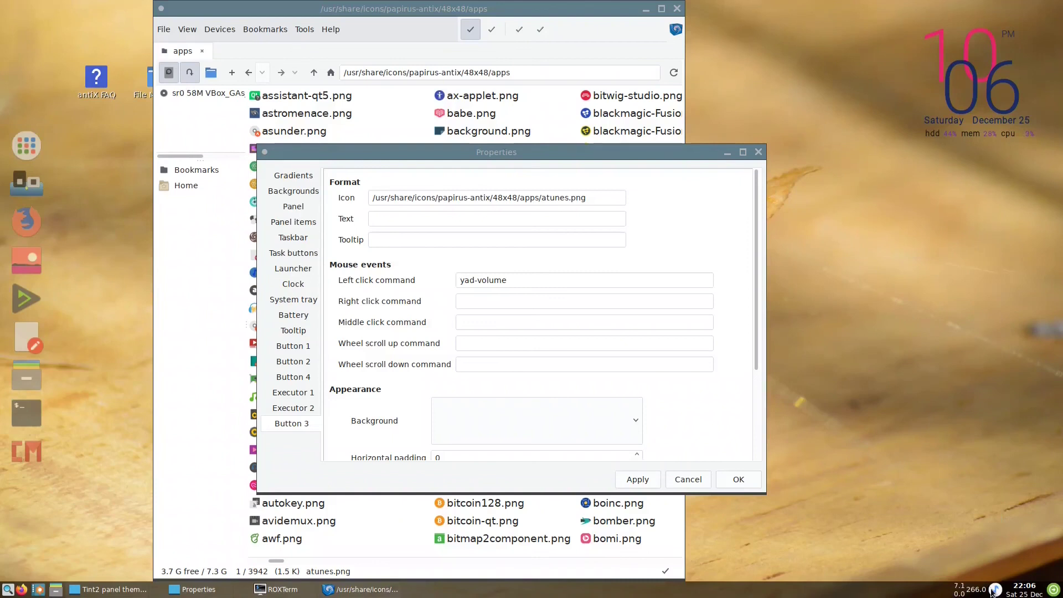
Save and close Tint2 Properties with OK, and close the file manager.
click(636, 478)
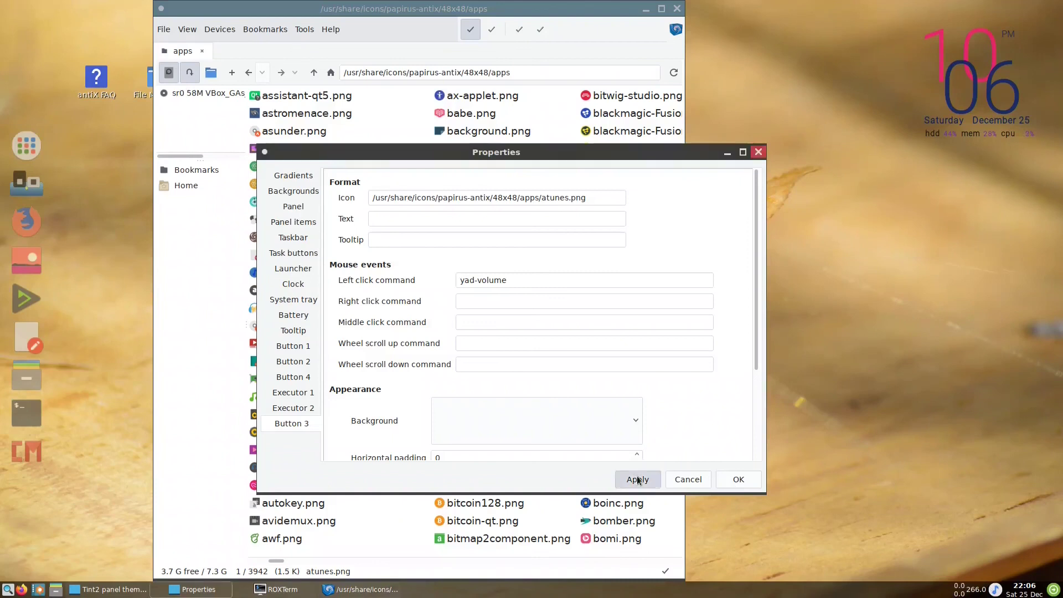
click(738, 480)
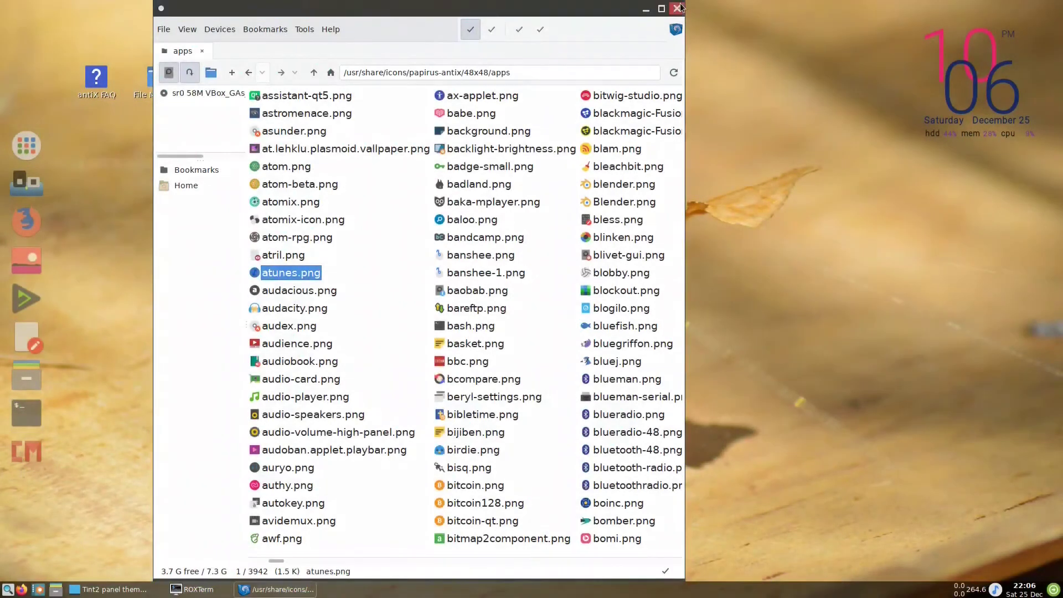
click(678, 9)
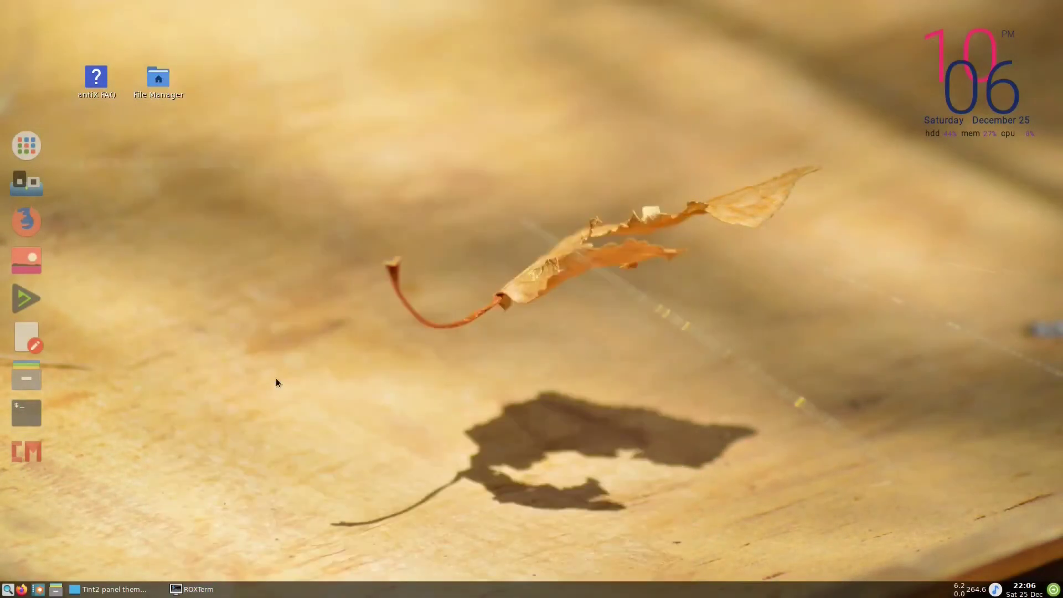